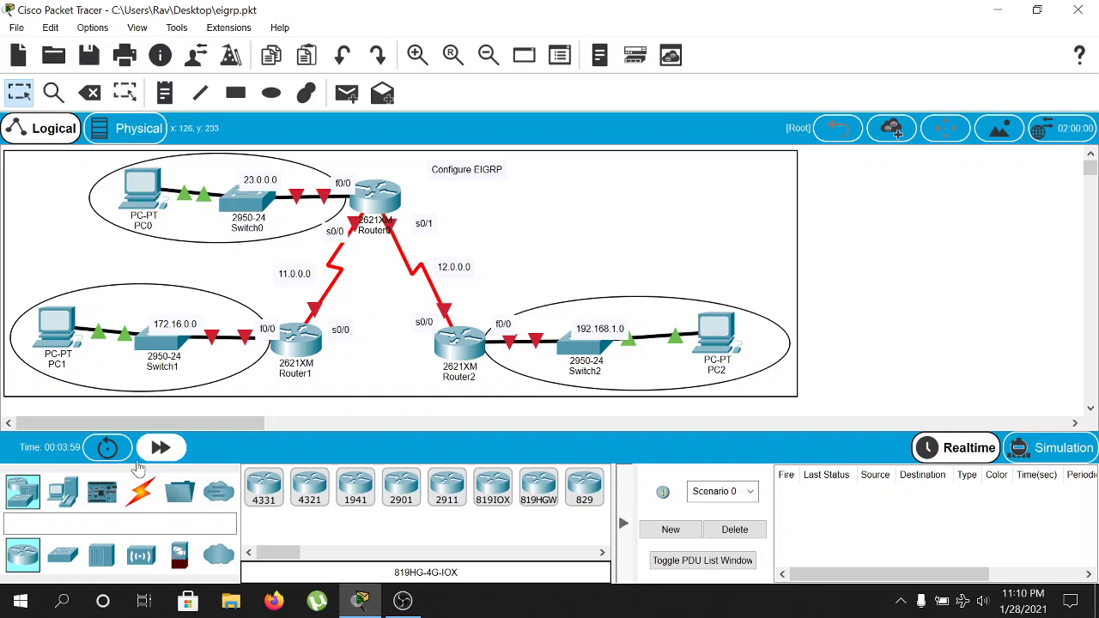
Step: Browse the available connection types up to the serial cables and check a router's port summary
click(129, 497)
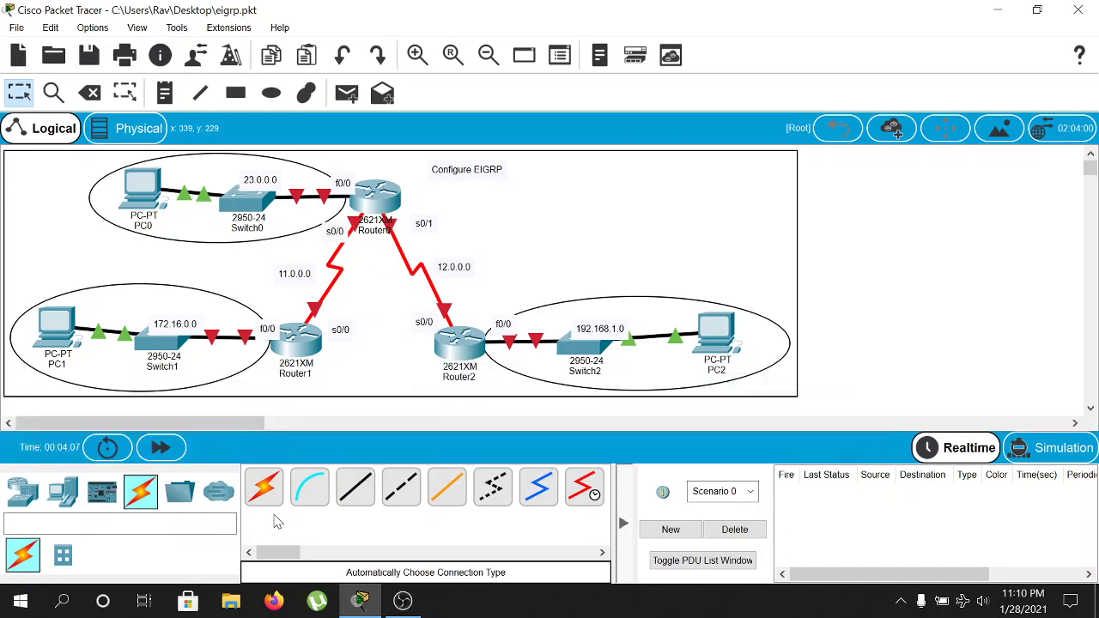
drag(287, 558, 306, 557)
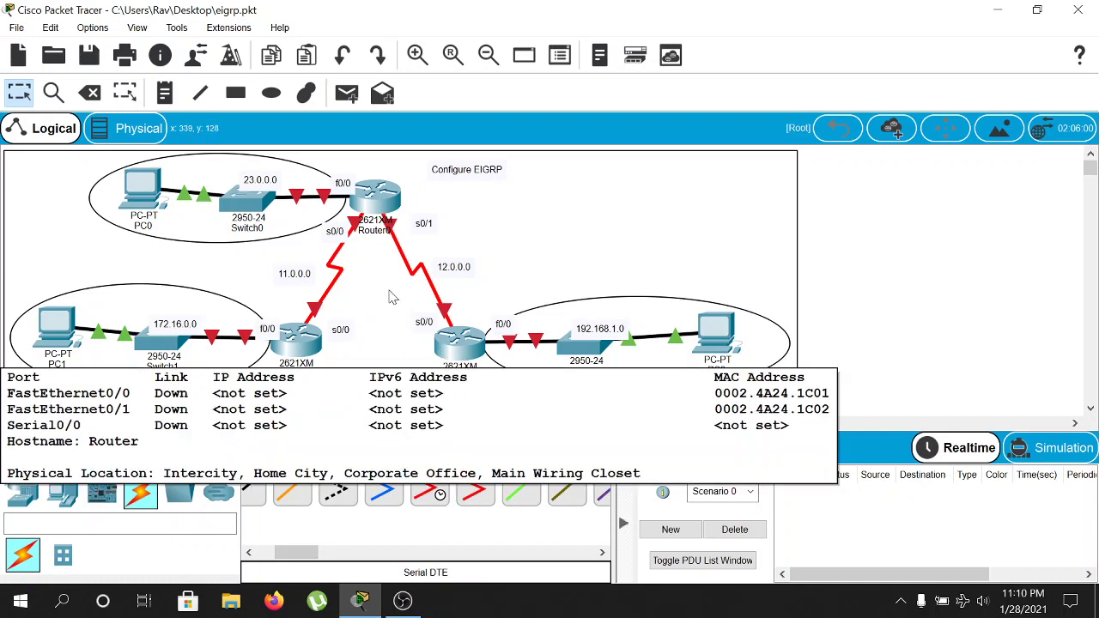
mouse_move(366, 234)
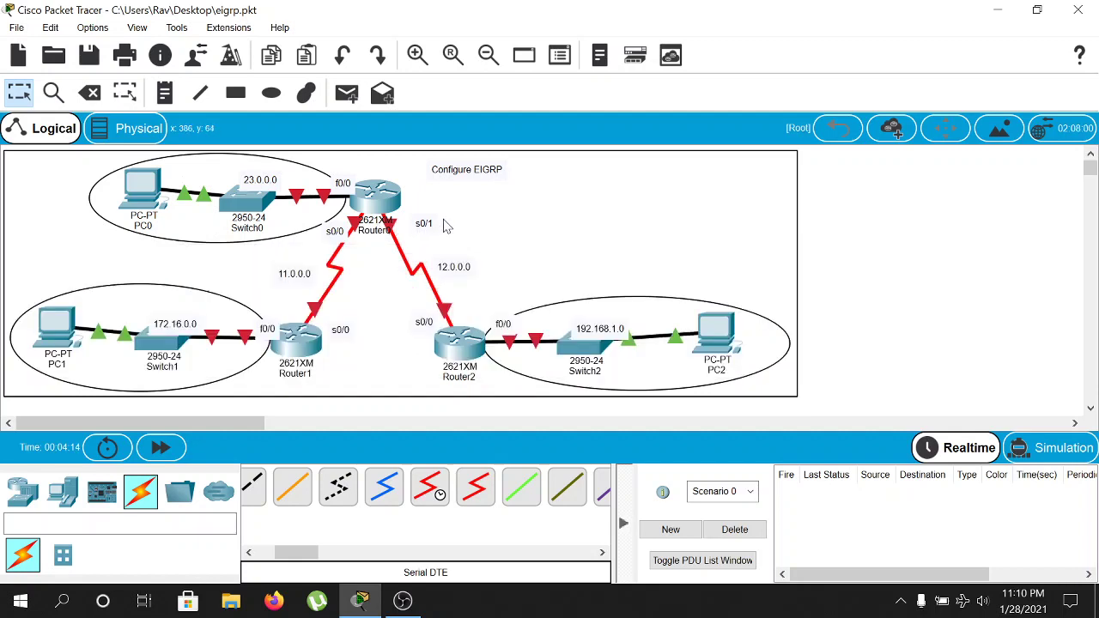
Step: Inspect Router0's physical view and read the WIC-1T and NM-2FE2W module descriptions
click(385, 199)
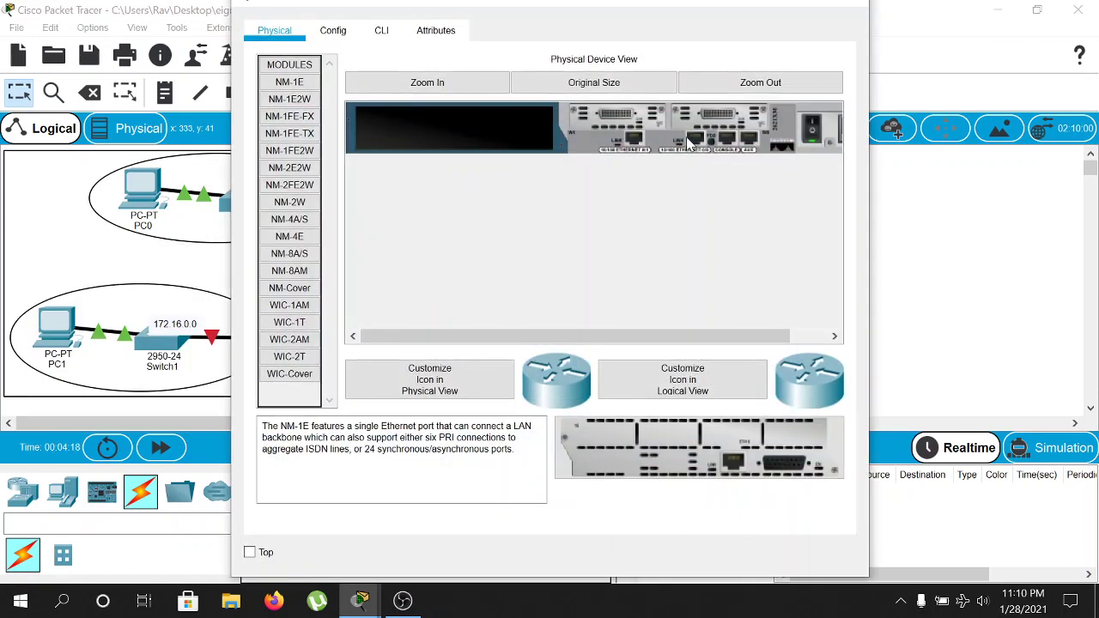
click(290, 323)
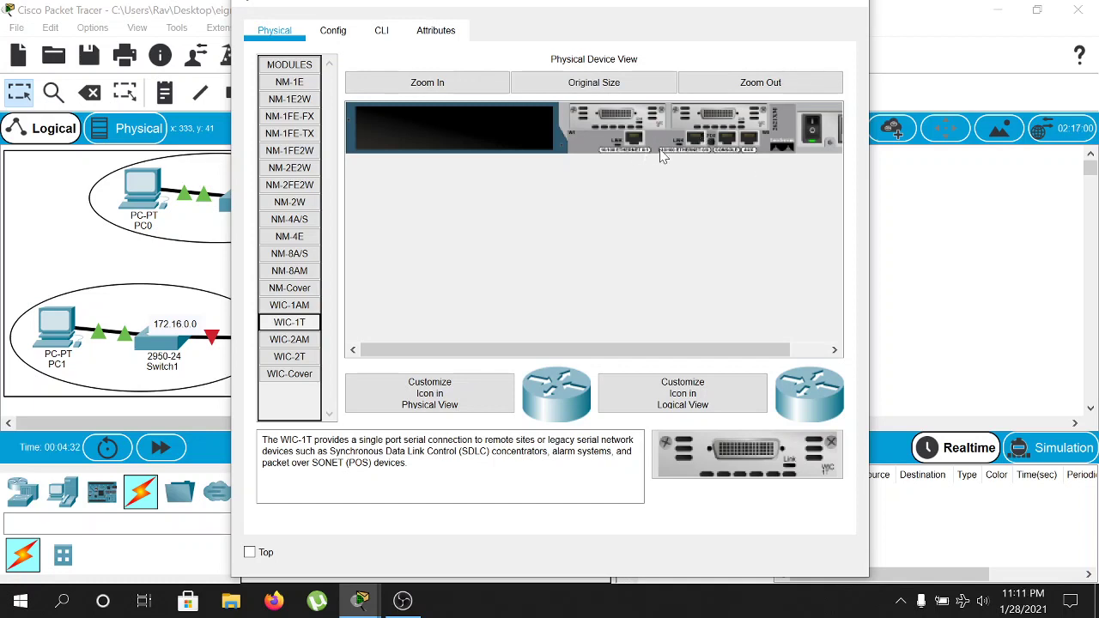
click(312, 190)
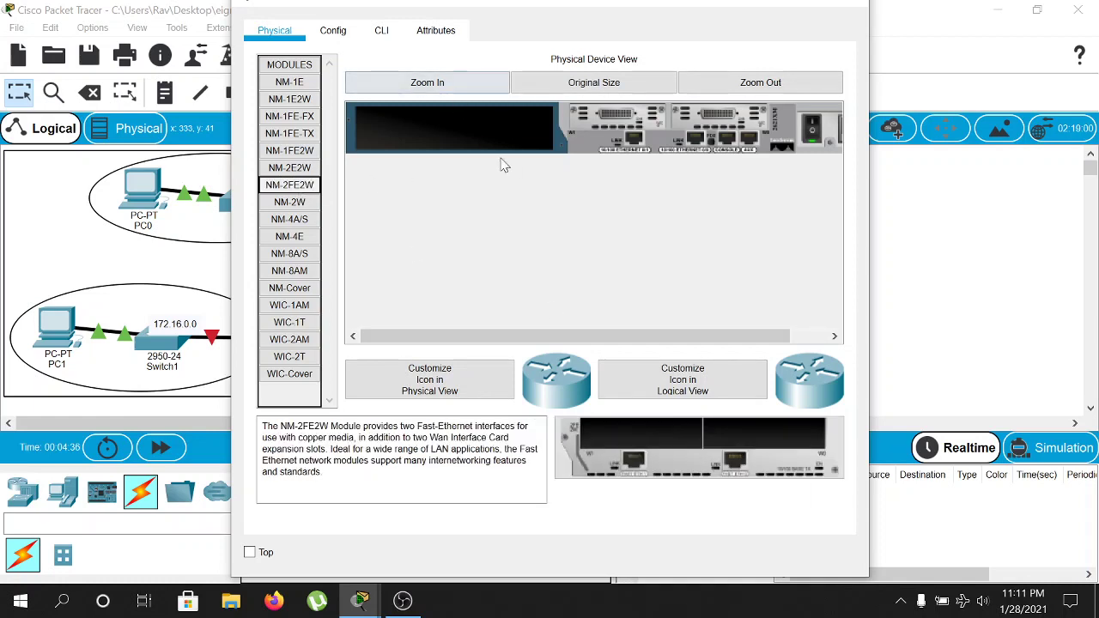
click(298, 330)
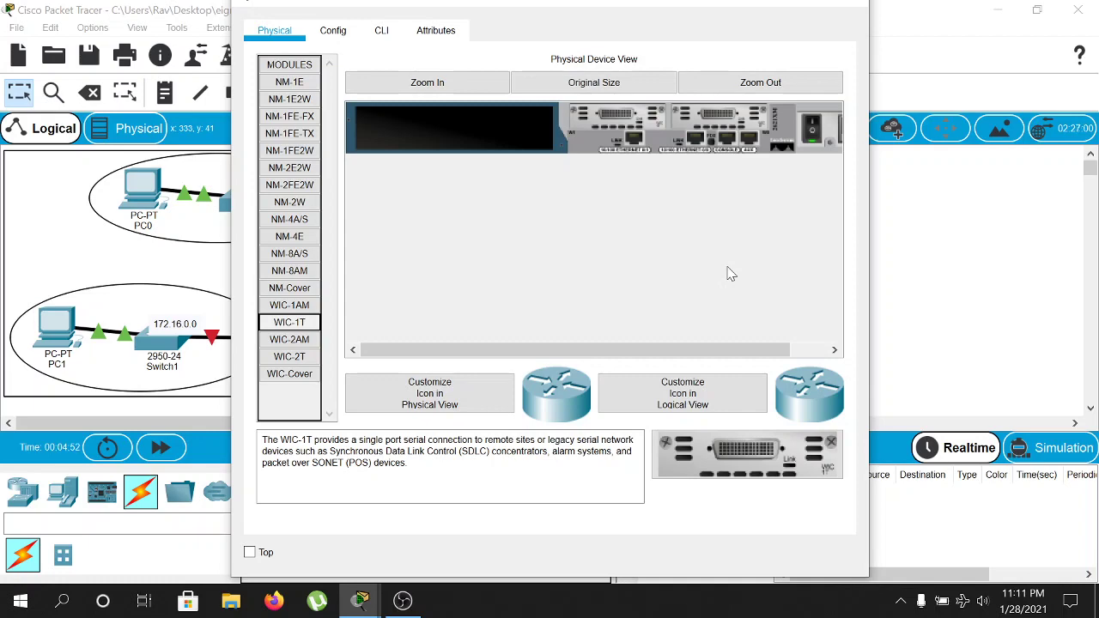
click(842, 7)
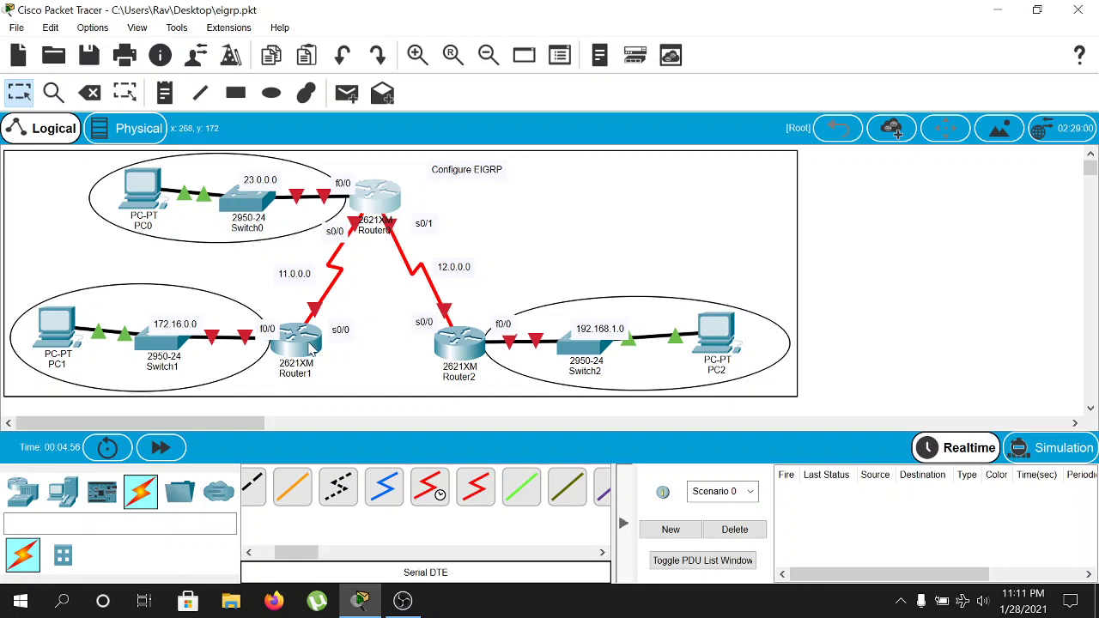
Step: Check which interface modules are fitted in Router2's physical view
click(460, 343)
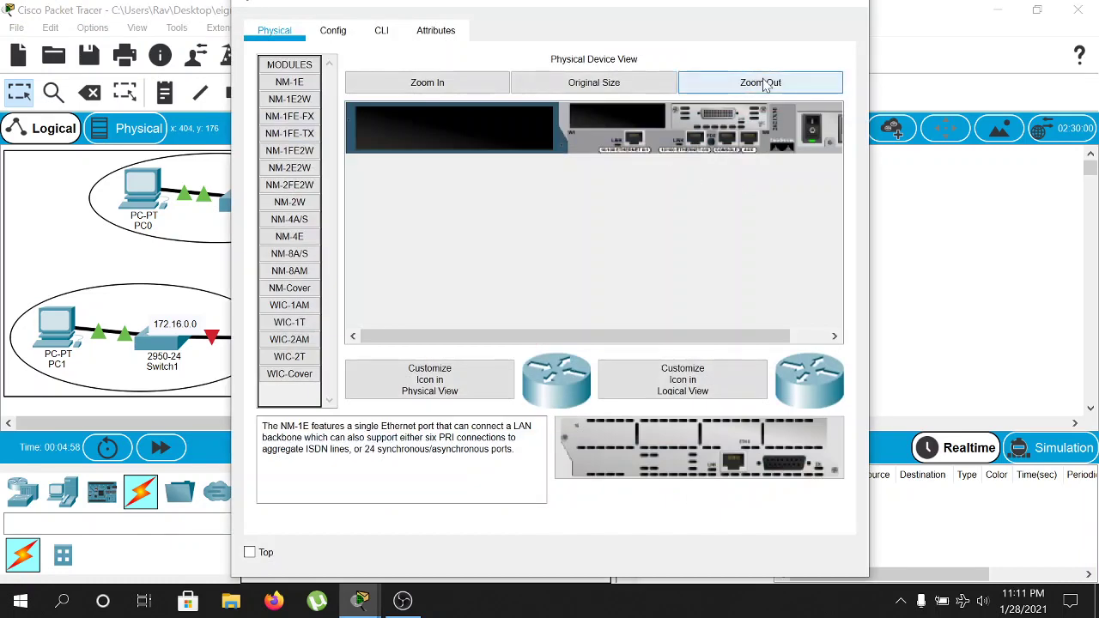
click(850, 7)
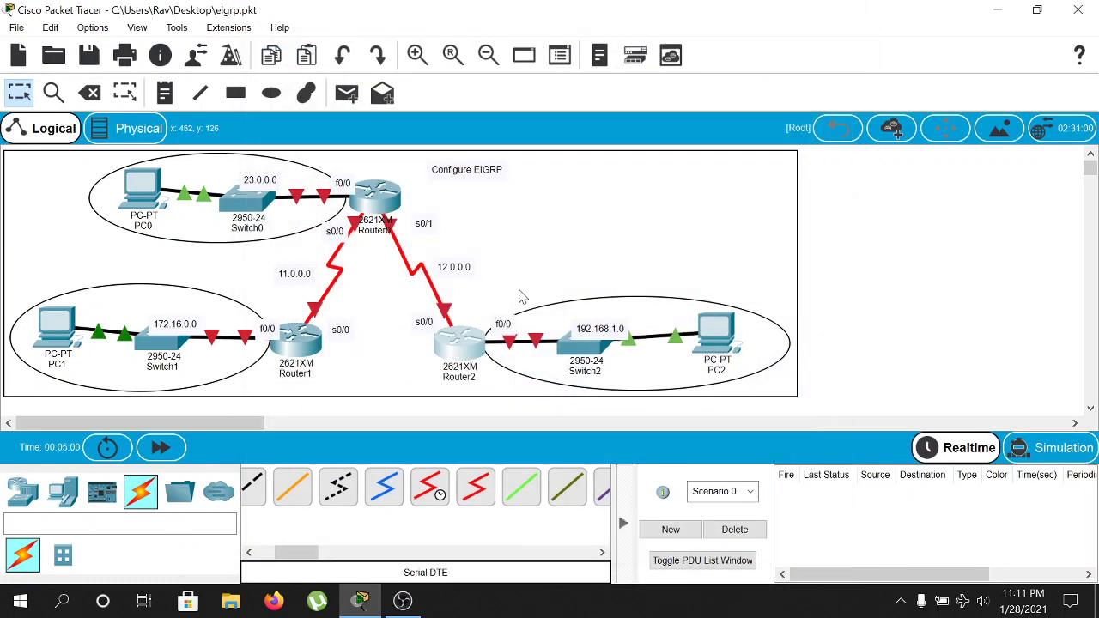
double_click(454, 267)
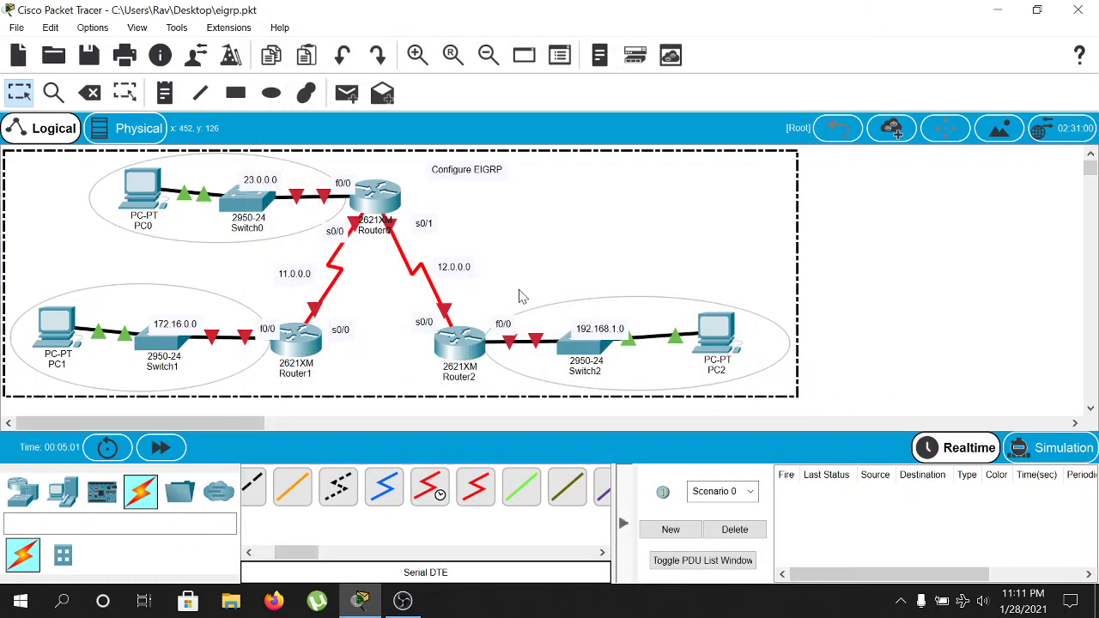
click(612, 247)
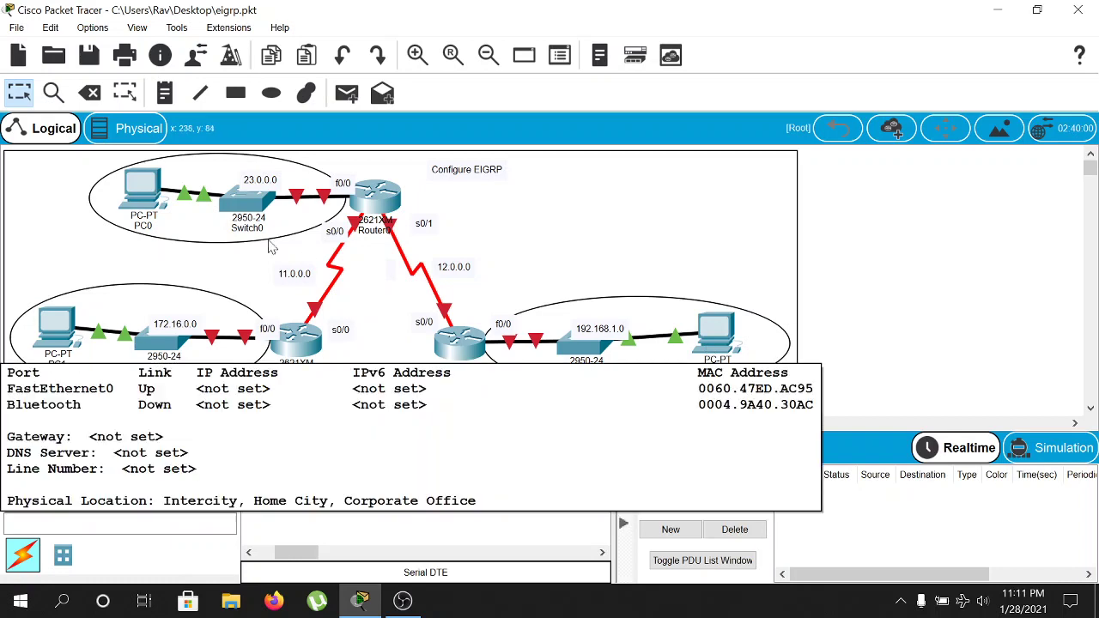
Step: Assign PC0 the static IPv4 address 23.0.0.2 with subnet mask 255.0.0.0
click(142, 190)
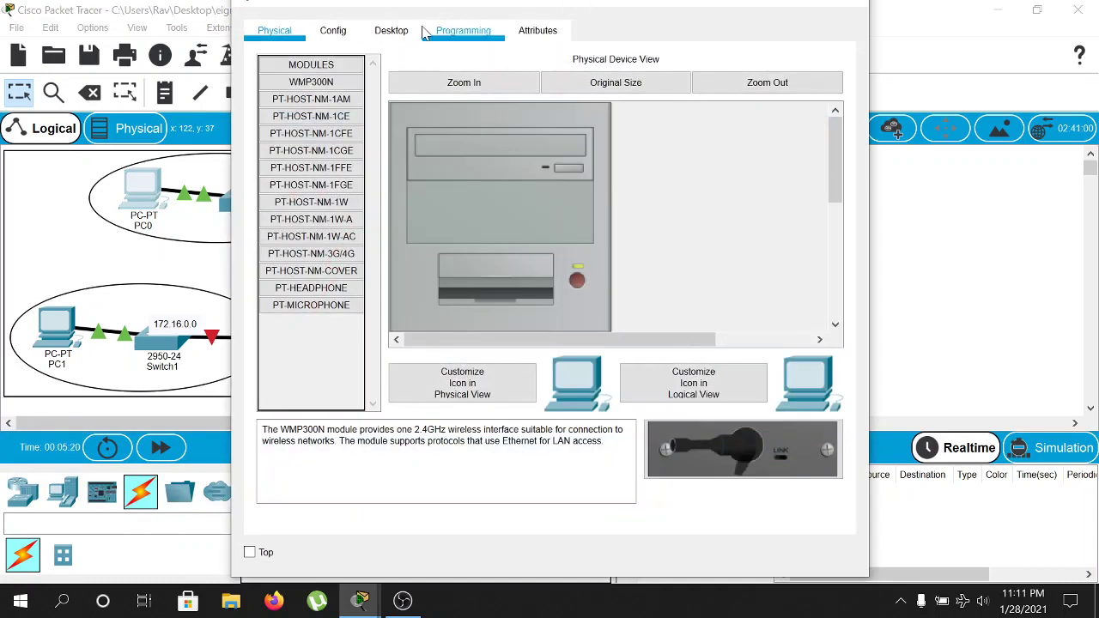
double_click(450, 7)
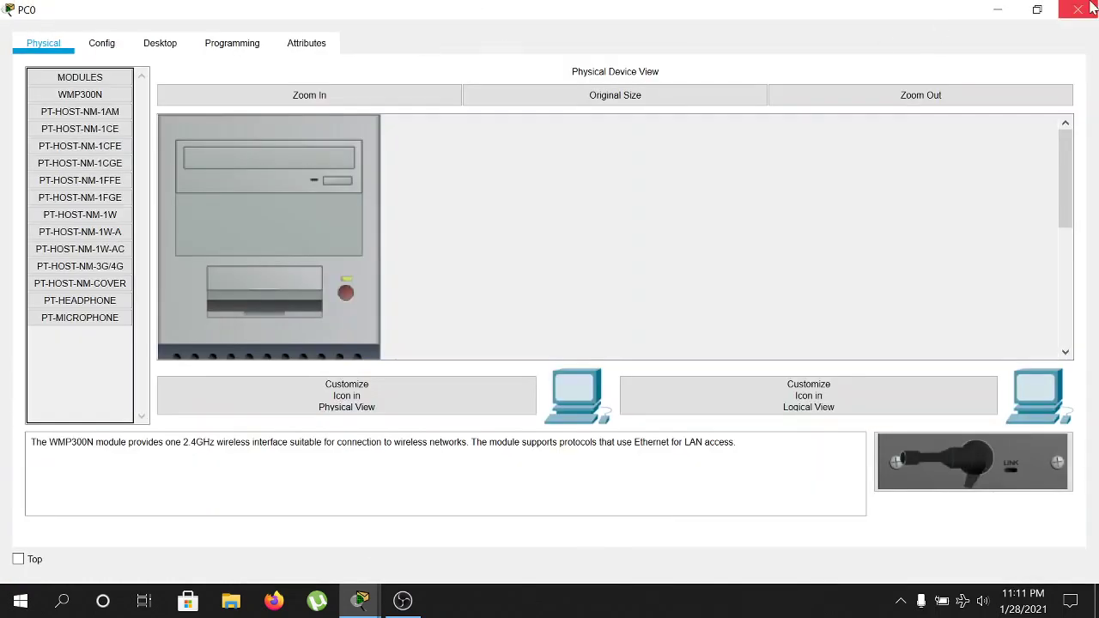
click(1038, 10)
click(393, 31)
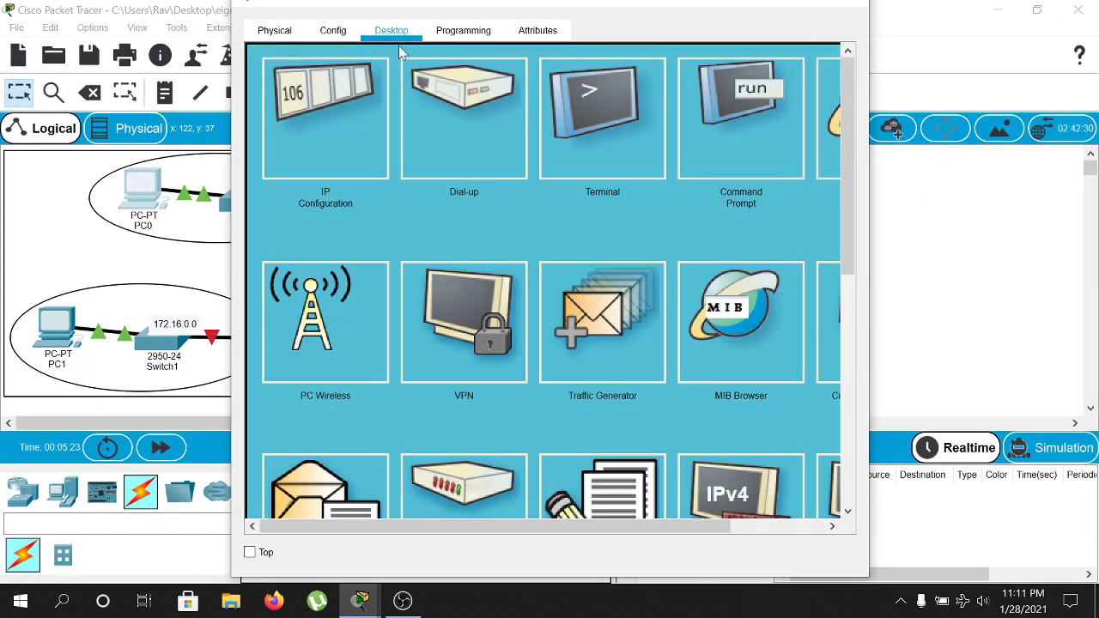
click(273, 125)
text(23)
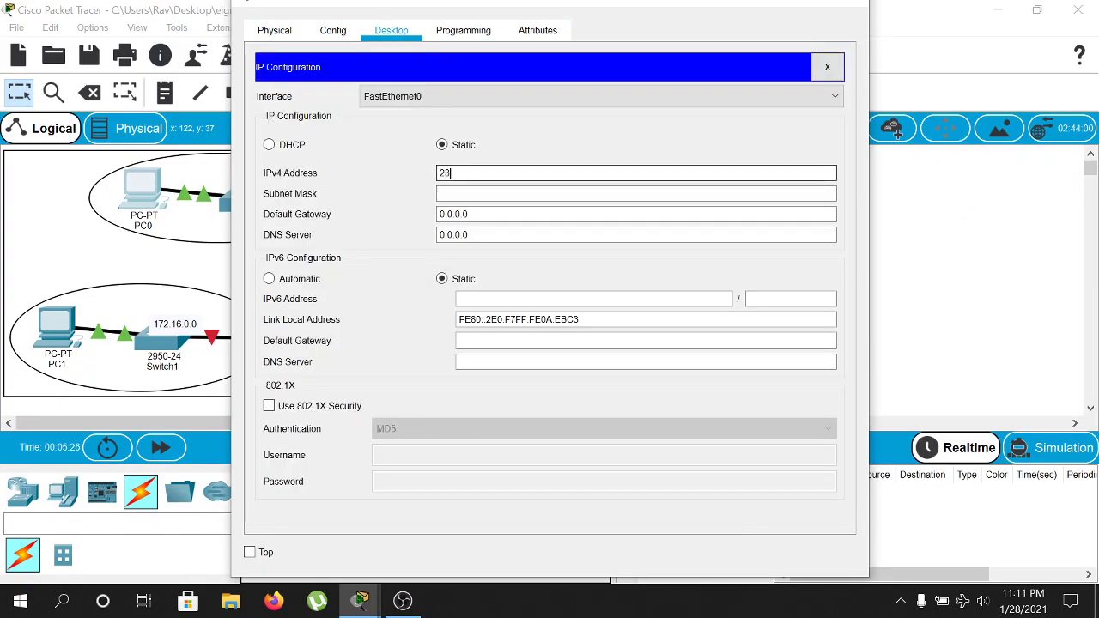
text(.0.0.1)
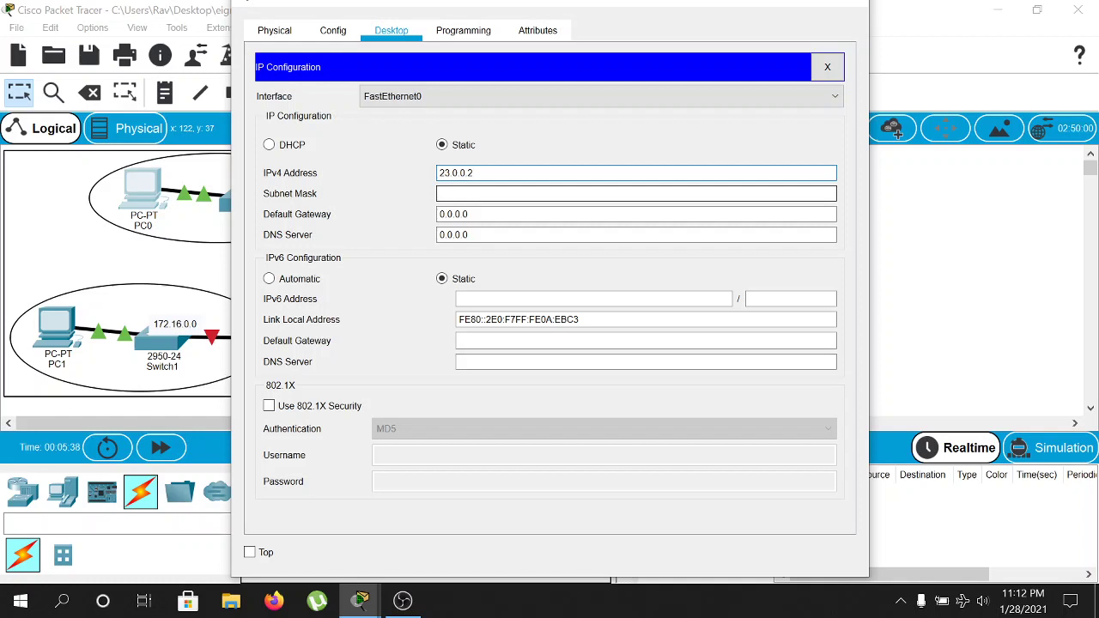
key(Tab)
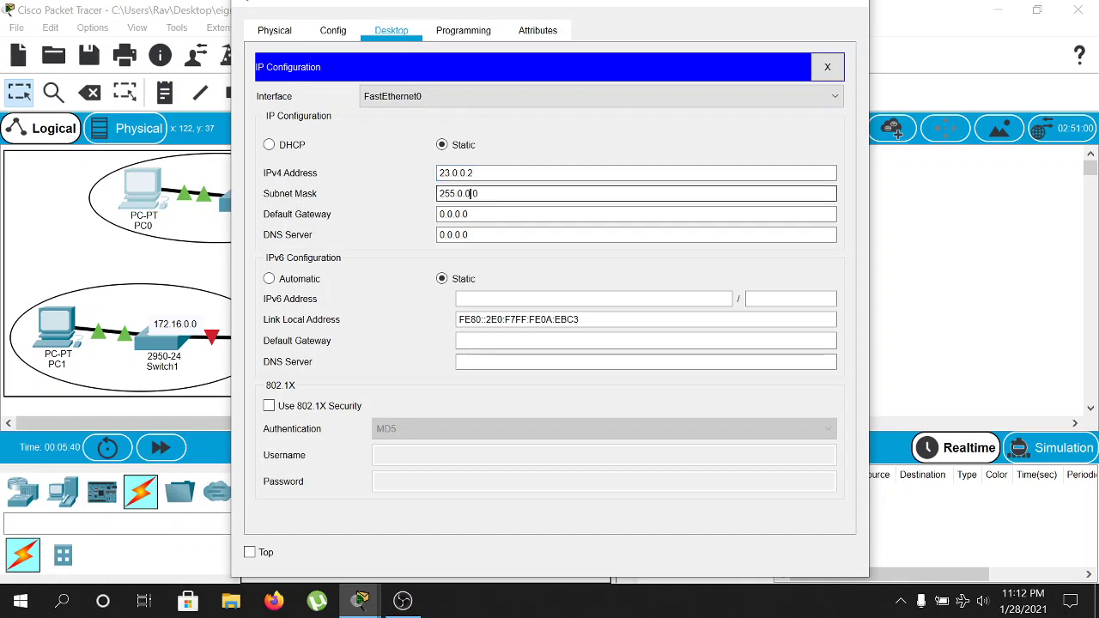
key(Tab)
click(471, 193)
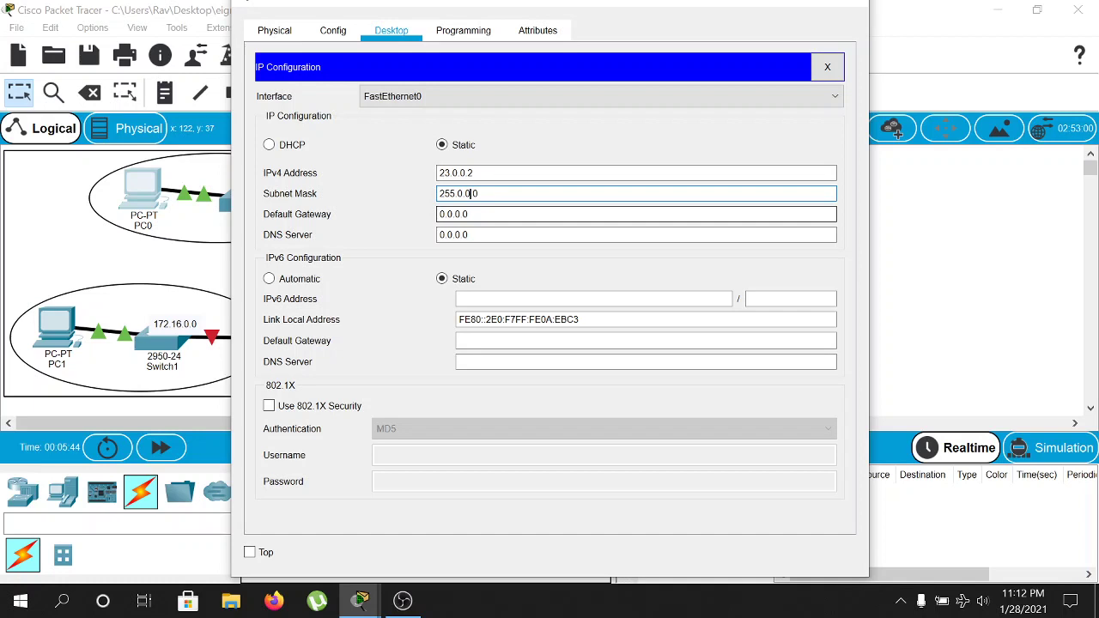
Step: Set PC0's default gateway to 23.0.0.1 and close its configuration
key(Tab)
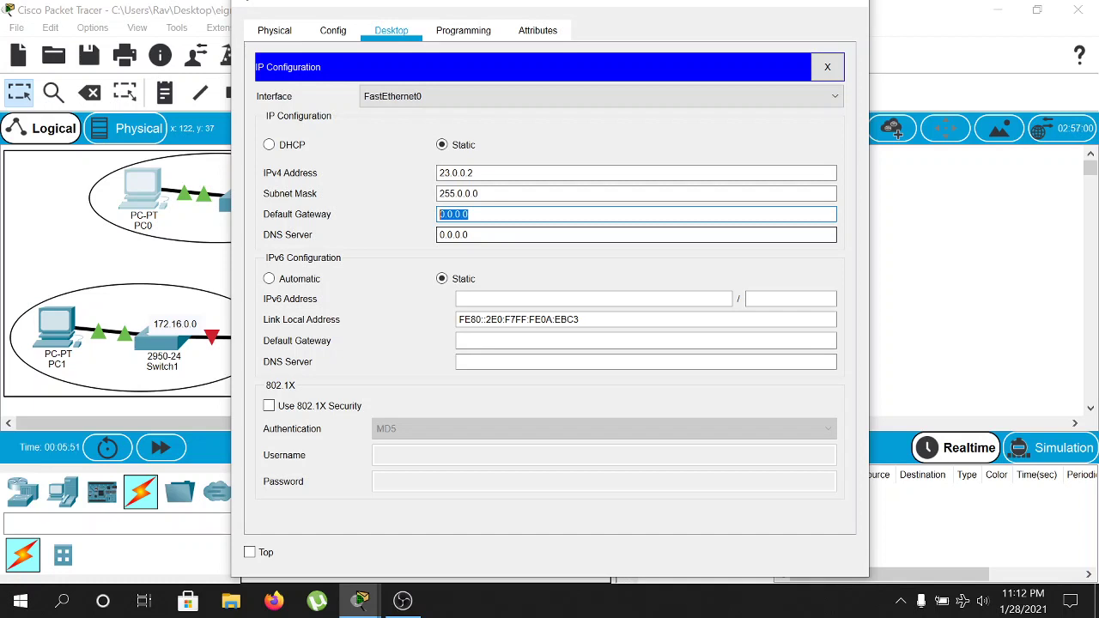
text(2)
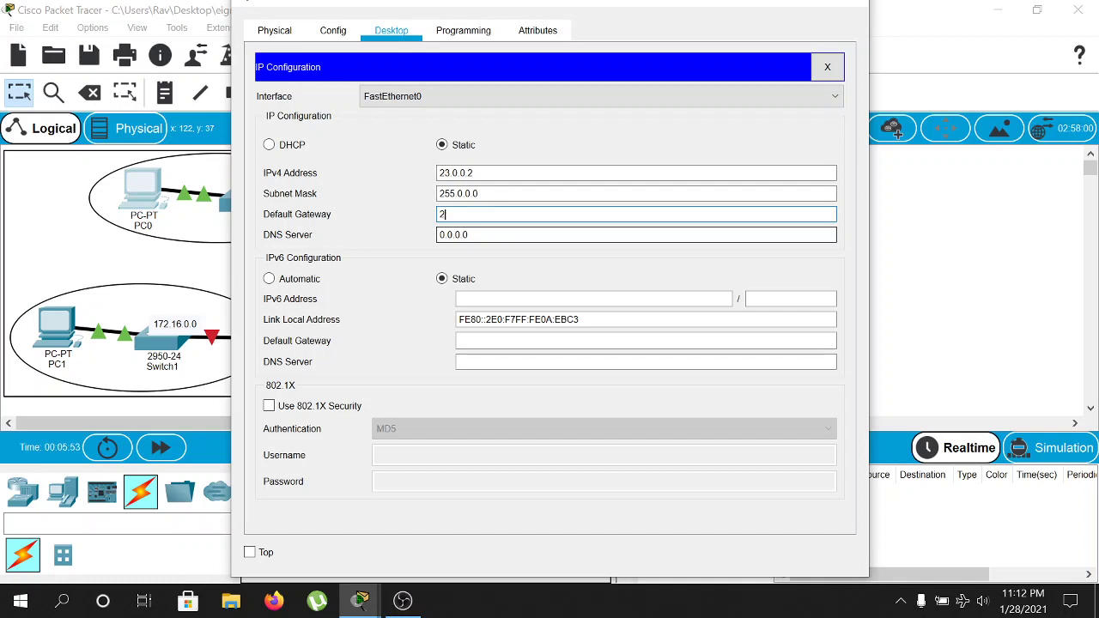
text(3.0.0.1)
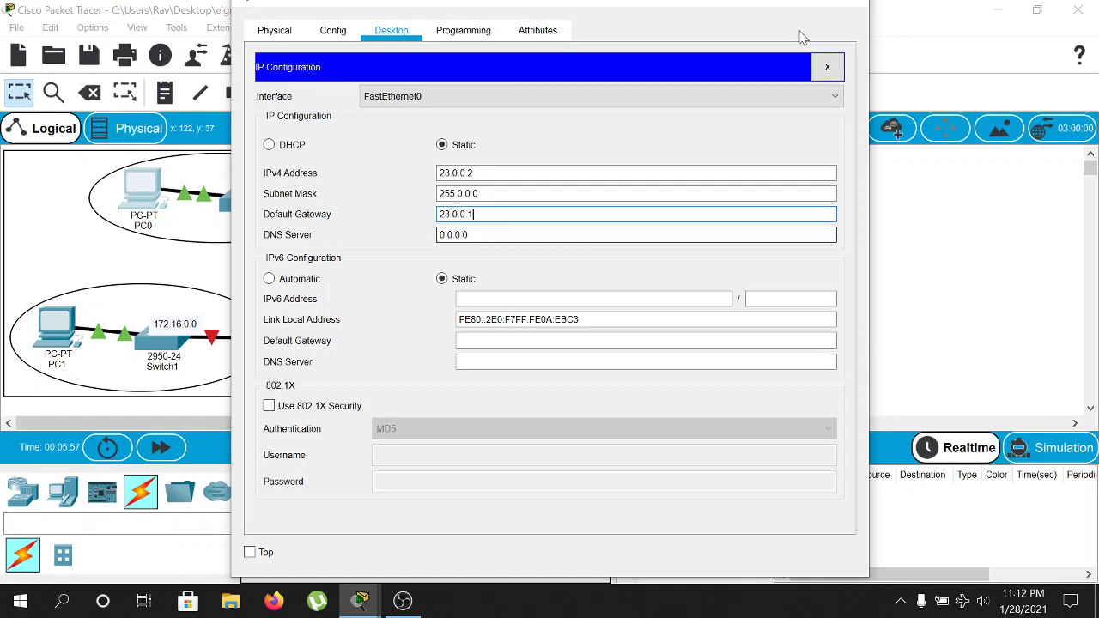
click(854, 7)
Step: Configure PC1 with static IPv4 address 172.16.0.2, subnet mask 255.255.0.0 and default gateway 172.16.0.1
click(60, 324)
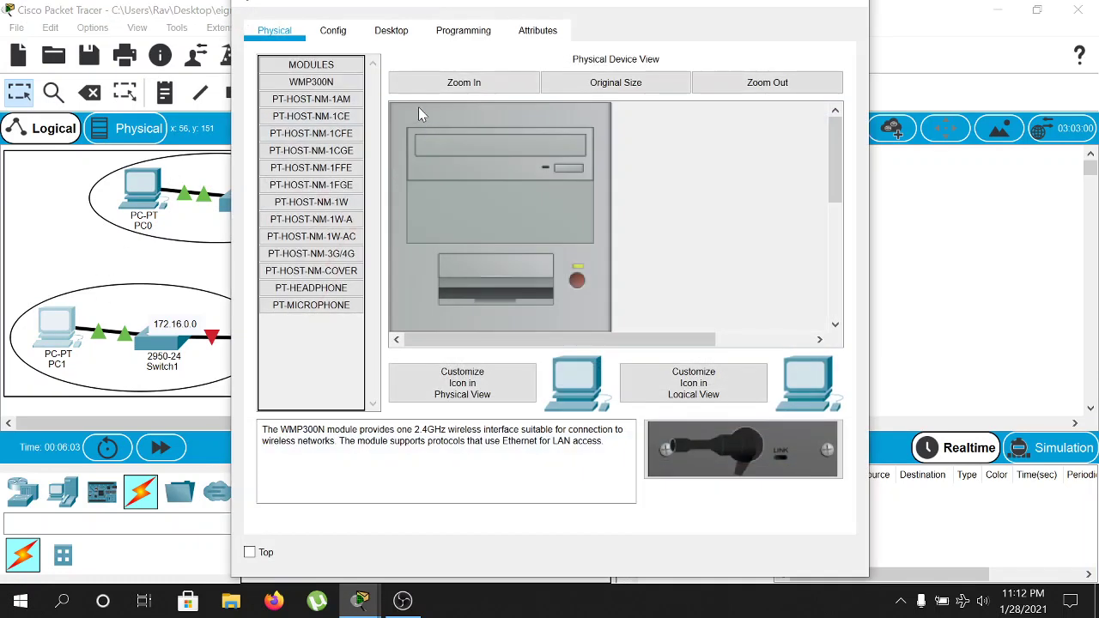
click(392, 30)
click(318, 121)
click(550, 173)
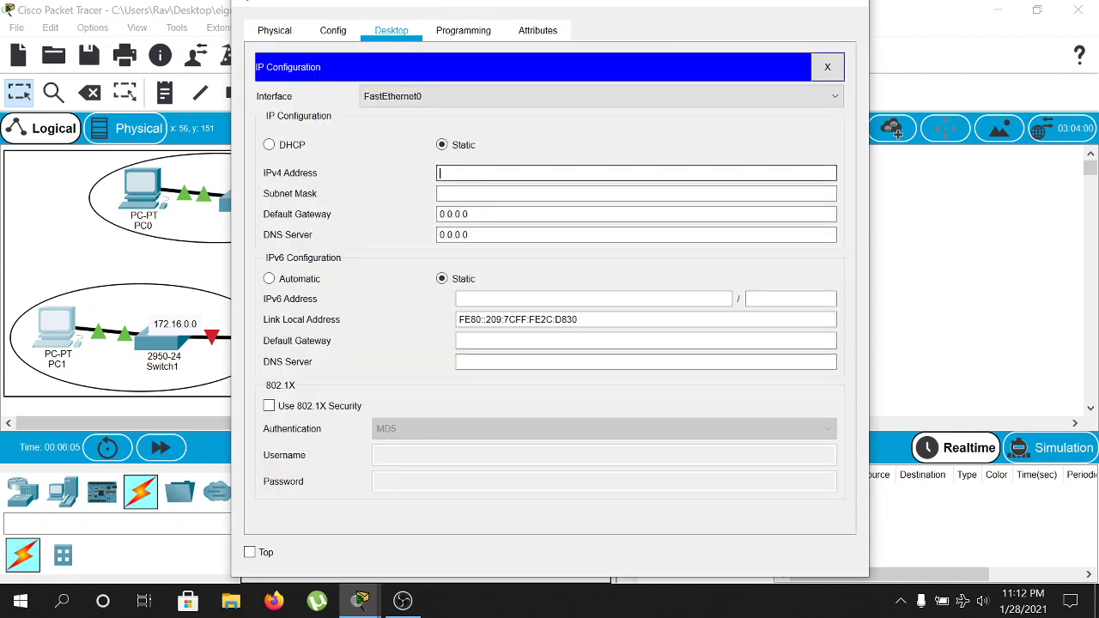
text(172.16.0.2)
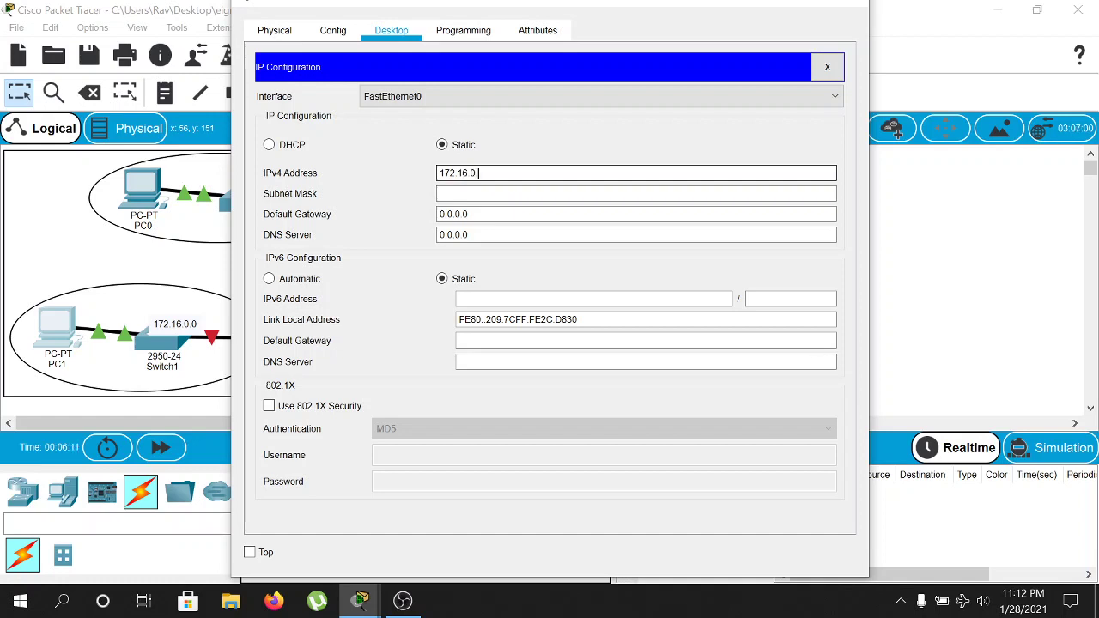
click(518, 192)
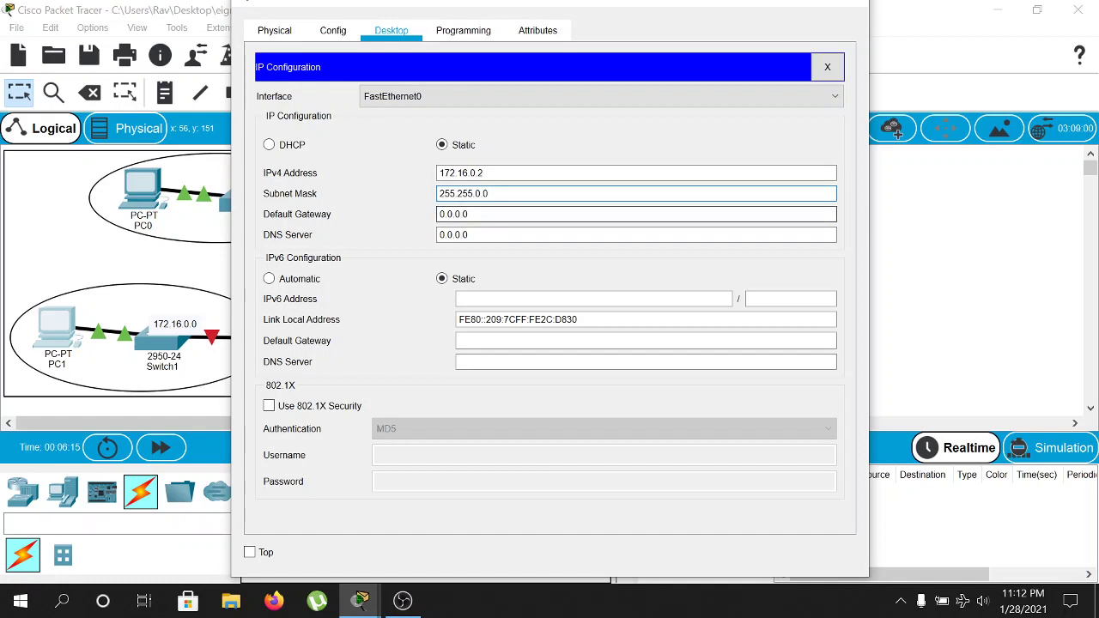
key(Tab)
text(17)
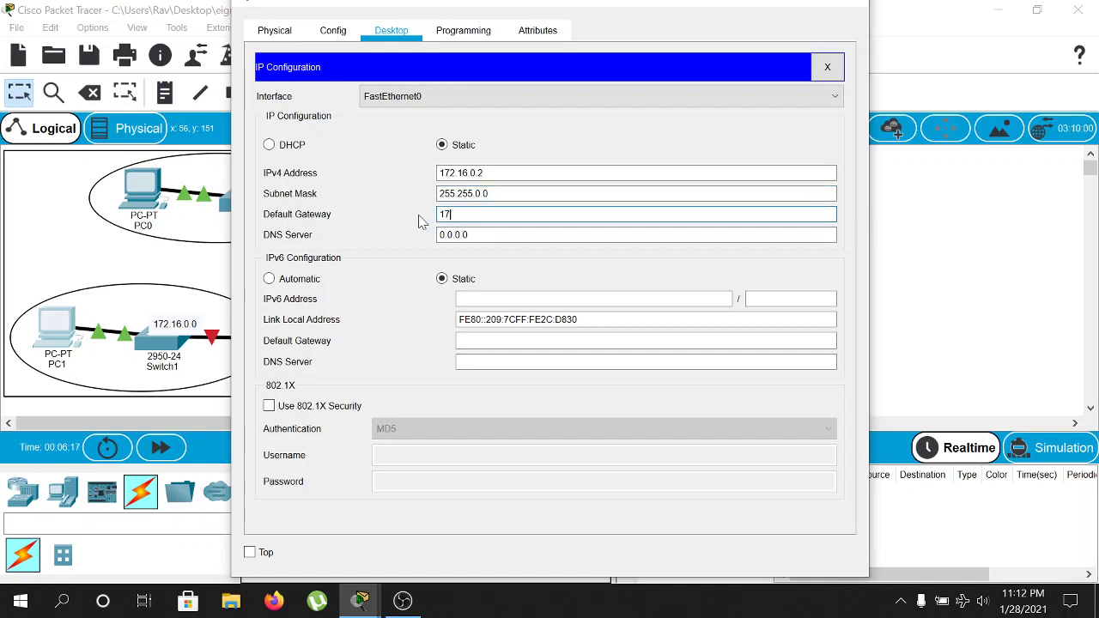
text(2.16.0.1)
click(846, 6)
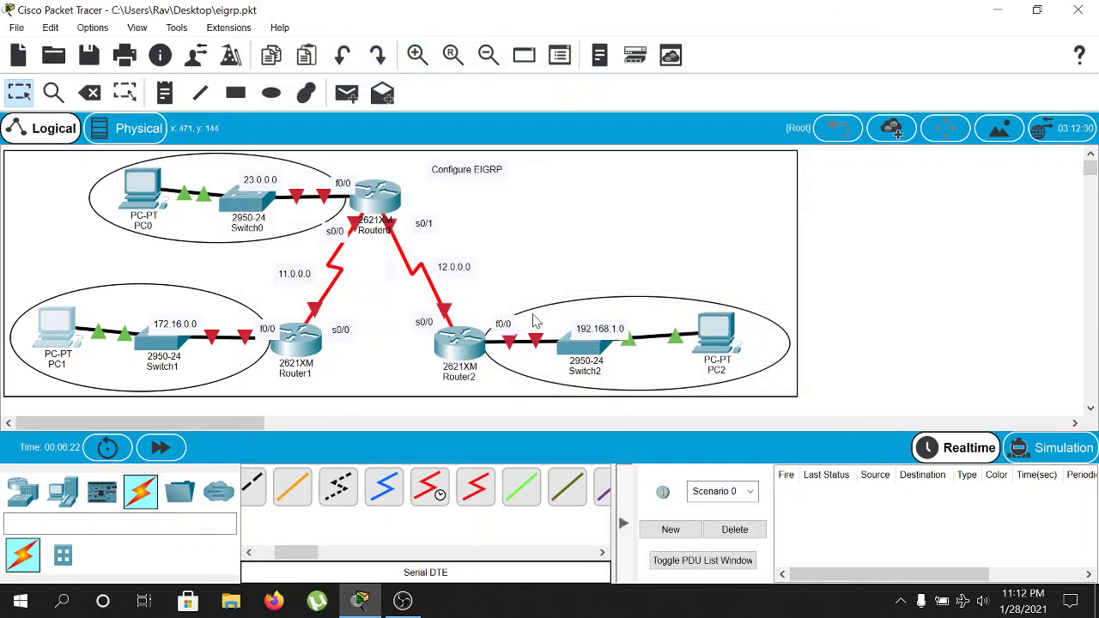
Step: Assign PC2 the static IPv4 address 192.168.1.2 with subnet mask 255.255.255.0
click(720, 335)
click(332, 31)
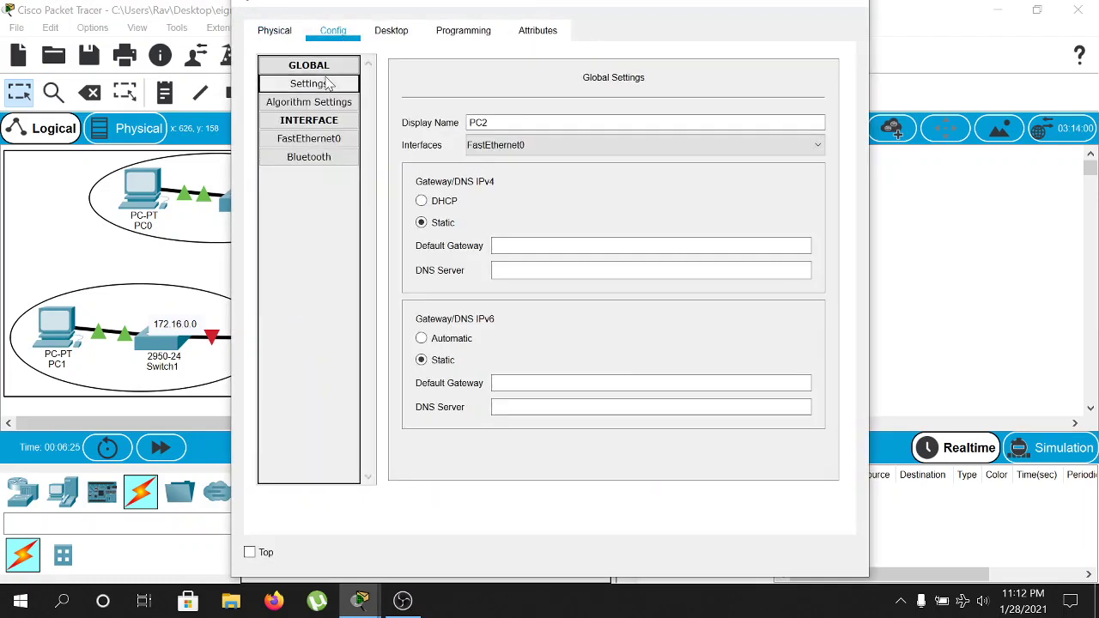
click(391, 35)
click(325, 79)
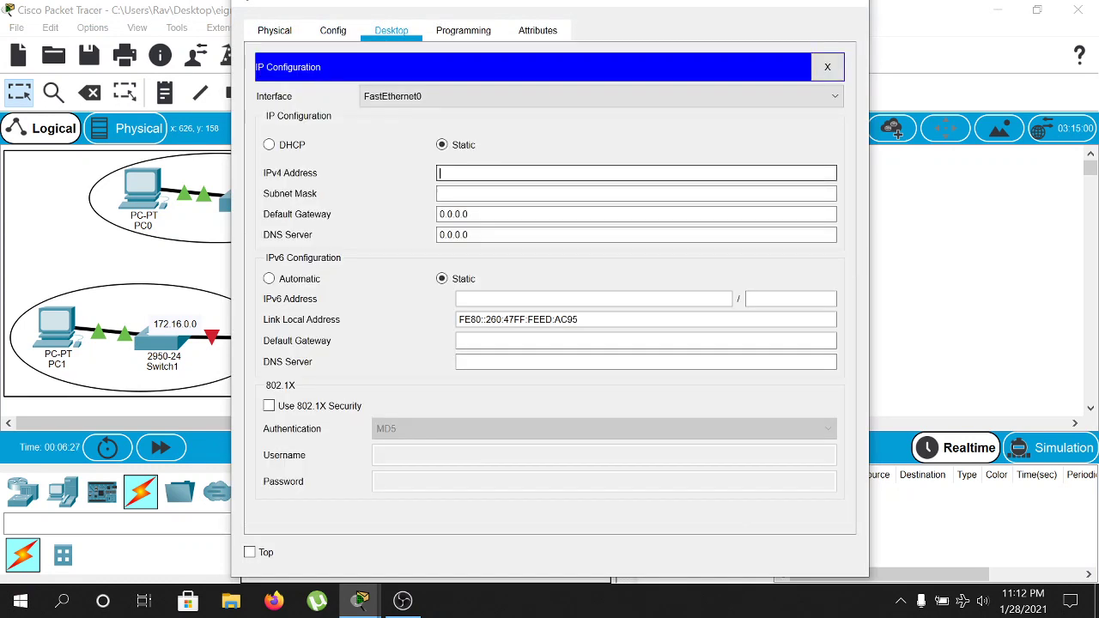
text(192.68)
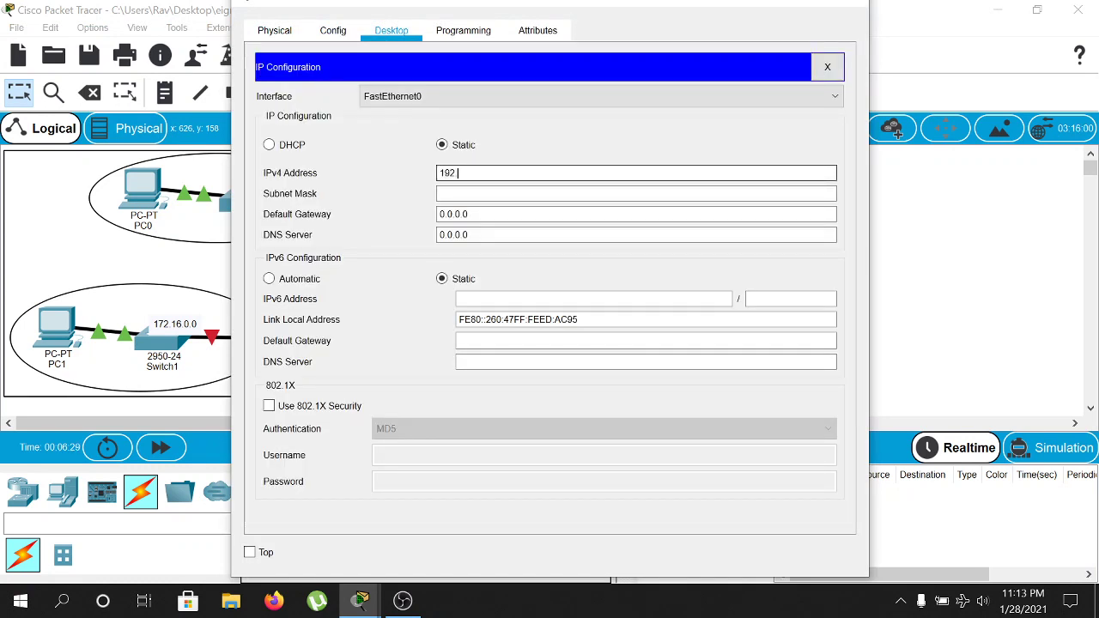
key(BackSpace)
key(BackSpace)
text(16)
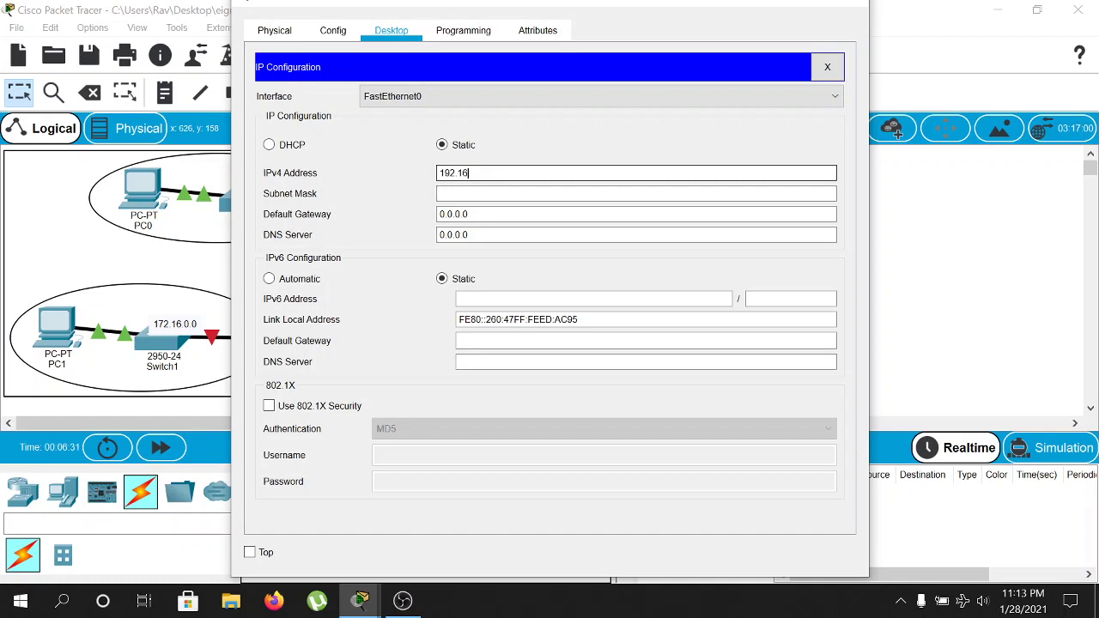
text(8.1.2)
key(Tab)
Step: Set PC2's default gateway to 192.168.1.1 and close its configuration
key(Tab)
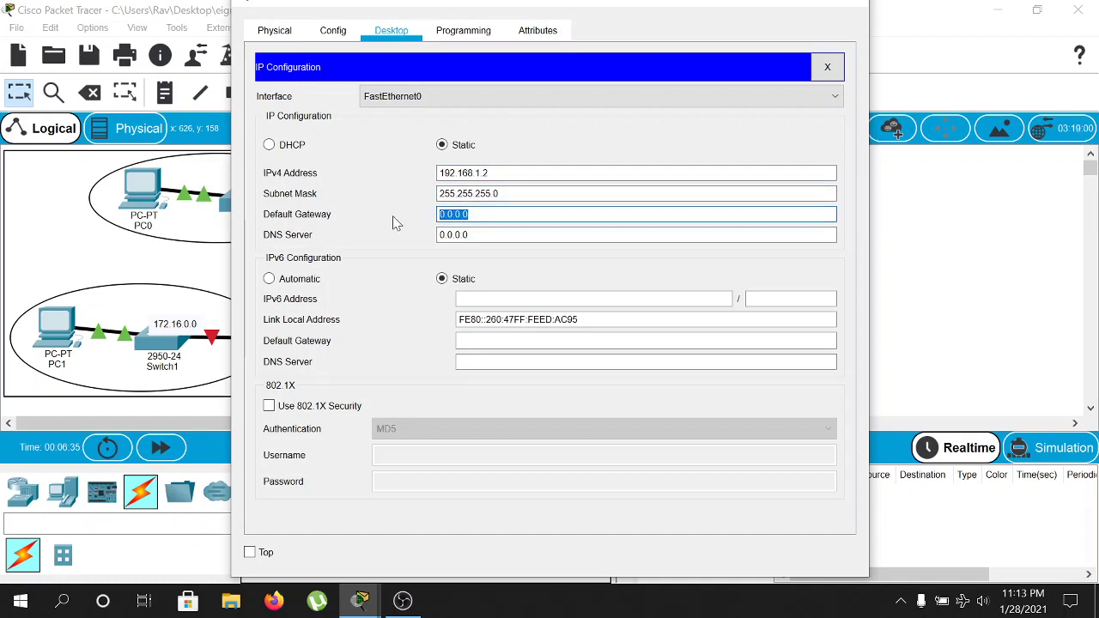
text(192.168.1.1)
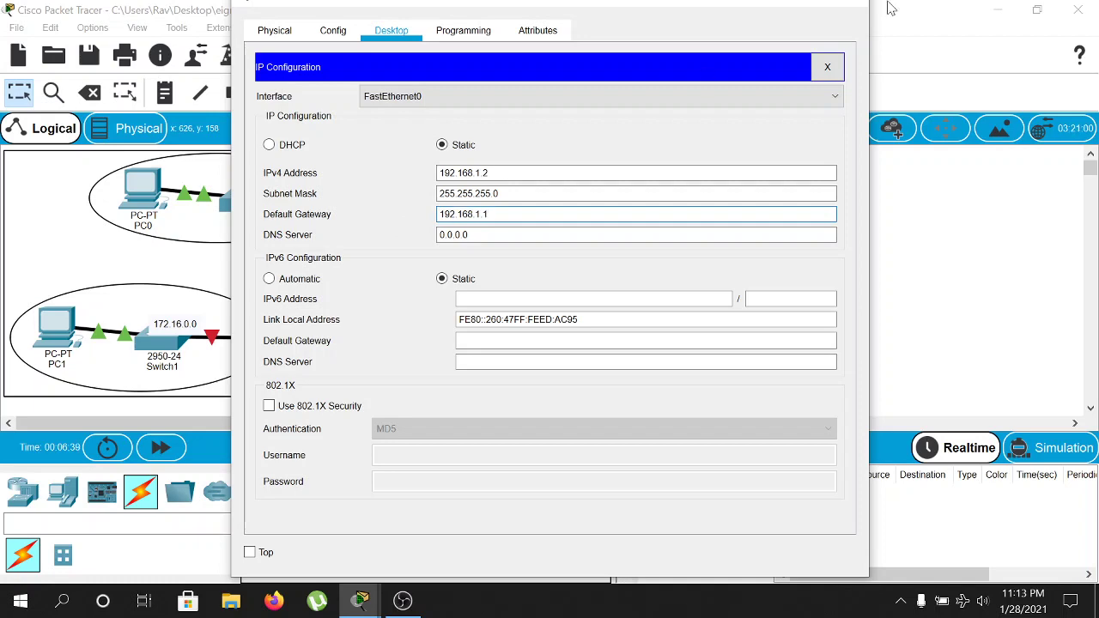
click(863, 8)
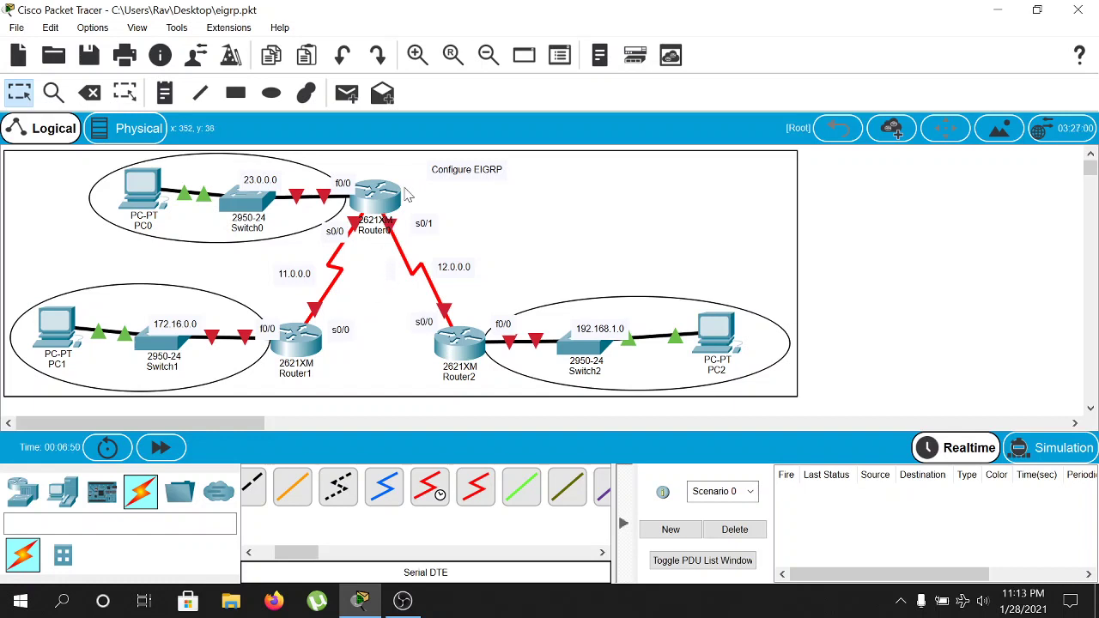
Step: Open Router0's command line and enter privileged mode, then global configuration mode with config t
click(377, 196)
click(807, 5)
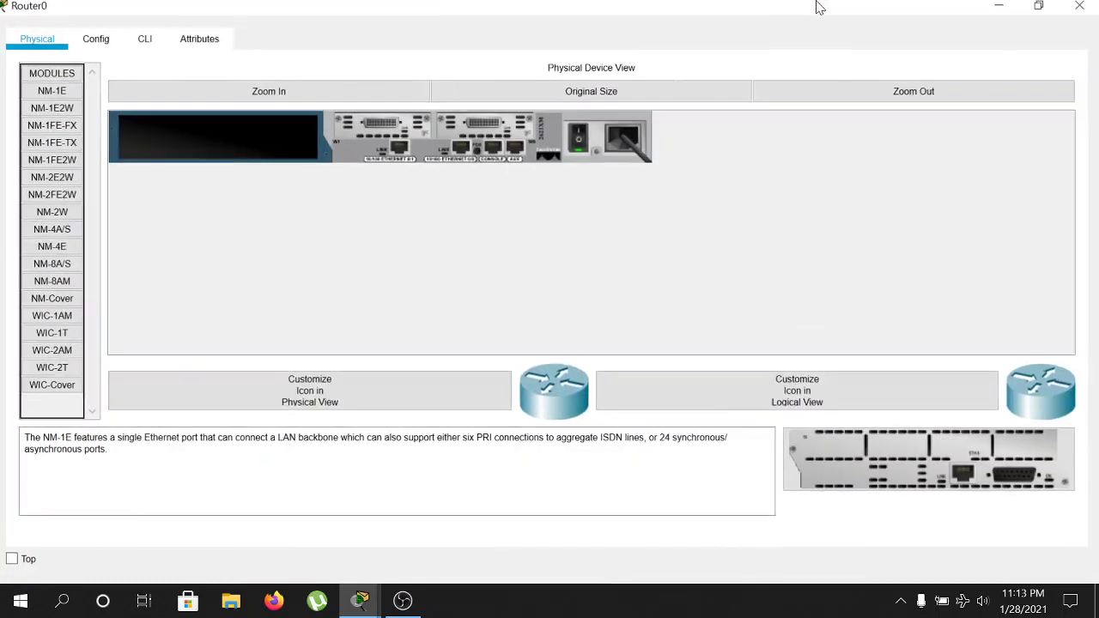
click(152, 43)
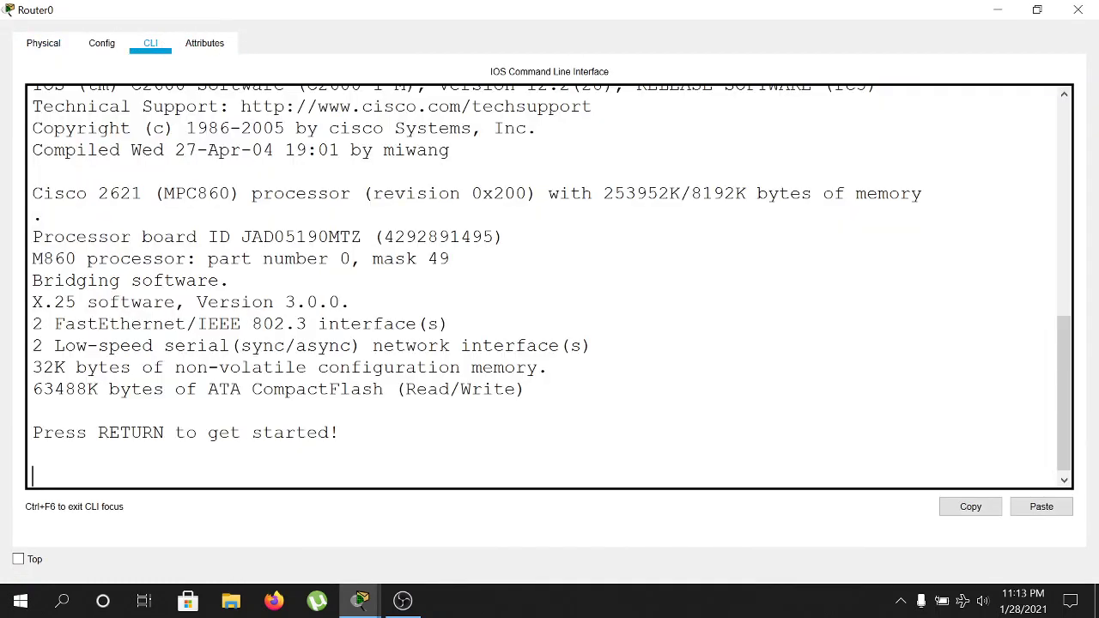
key(Return)
key(Return)
text(en)
key(Return)
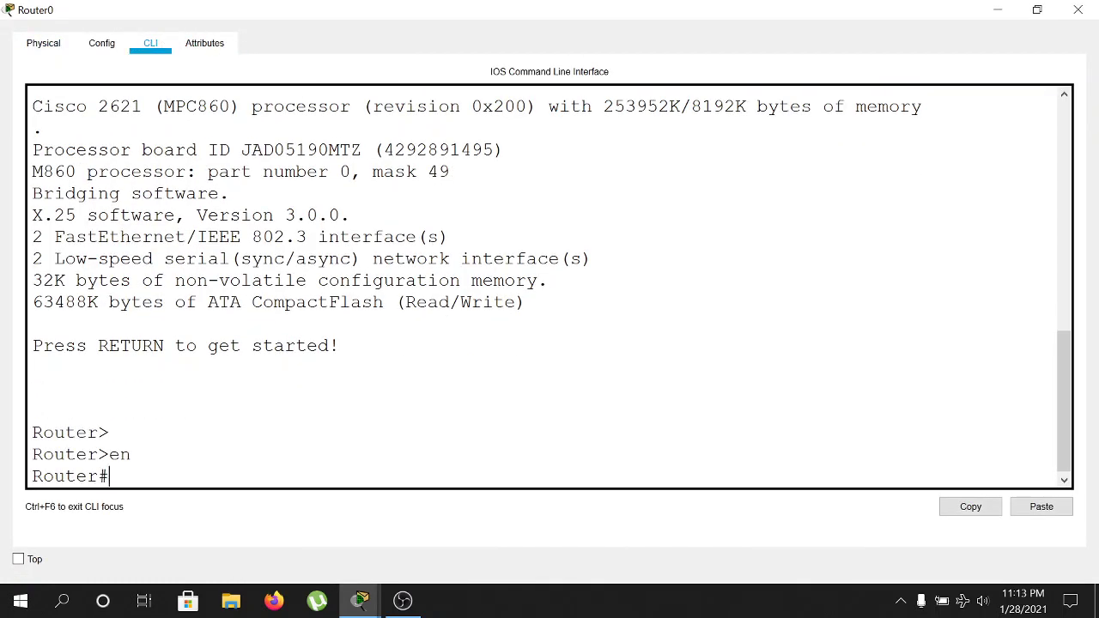
text(condif t)
key(Return)
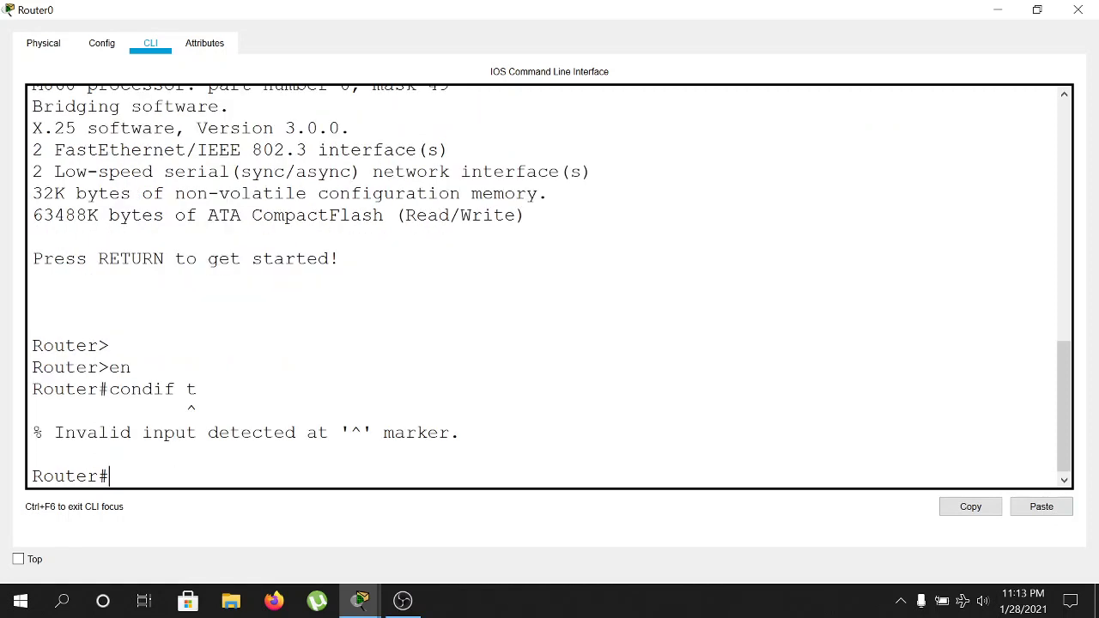
text(config t)
key(Return)
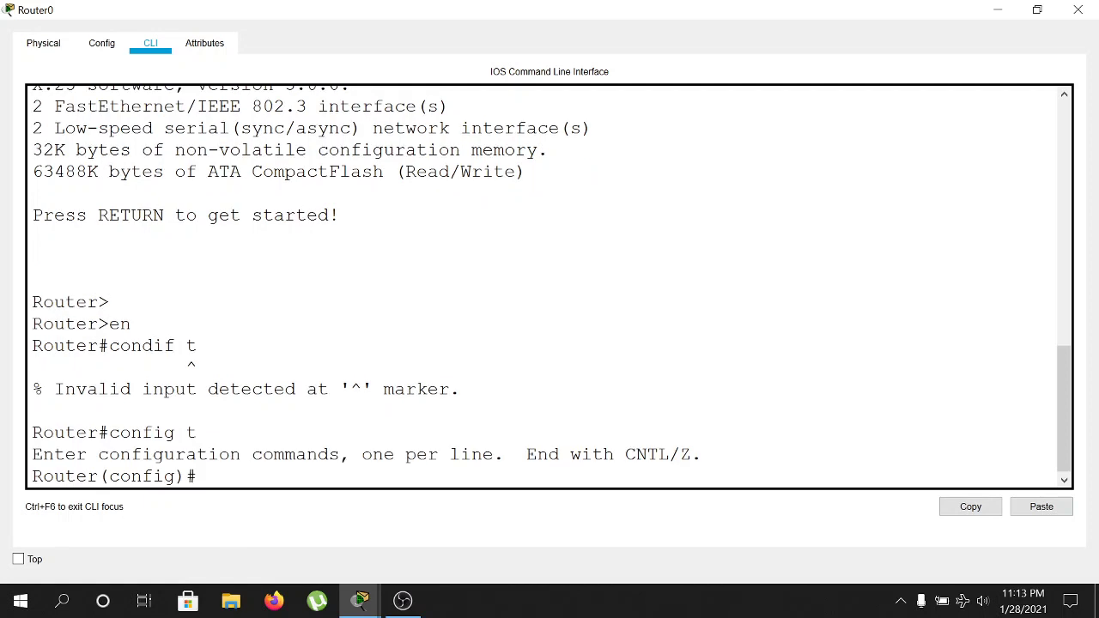
Step: Assign Router0's f0/0 interface the IP address 23.0.0.1 with mask 255.0.0.0, enable it and return to global configuration mode
text(int f0/0)
key(Return)
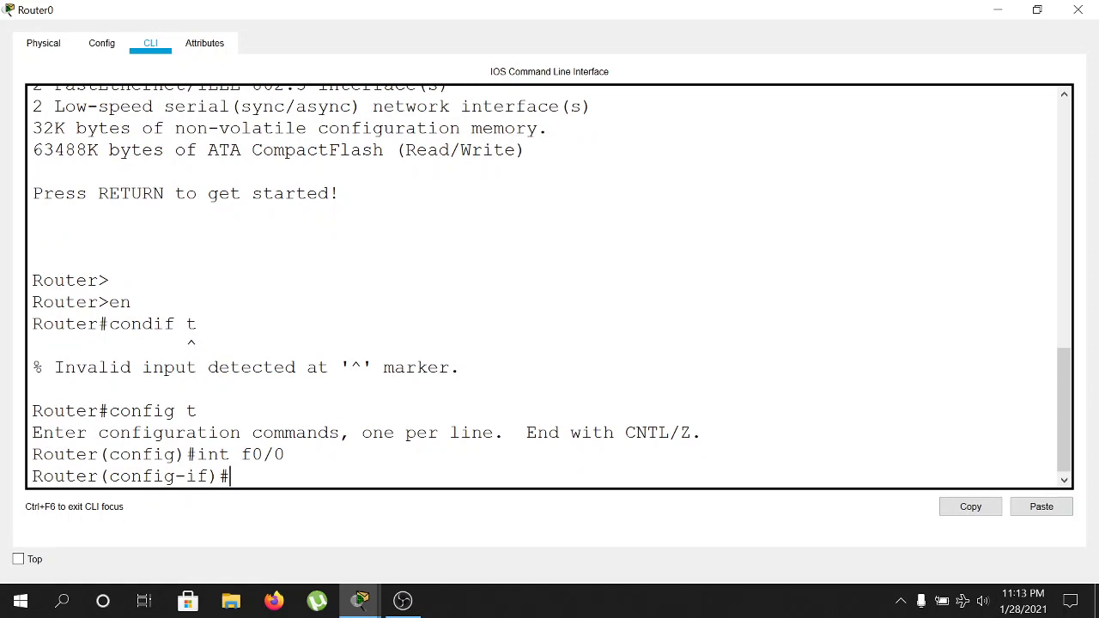
text(ip add)
key(Tab)
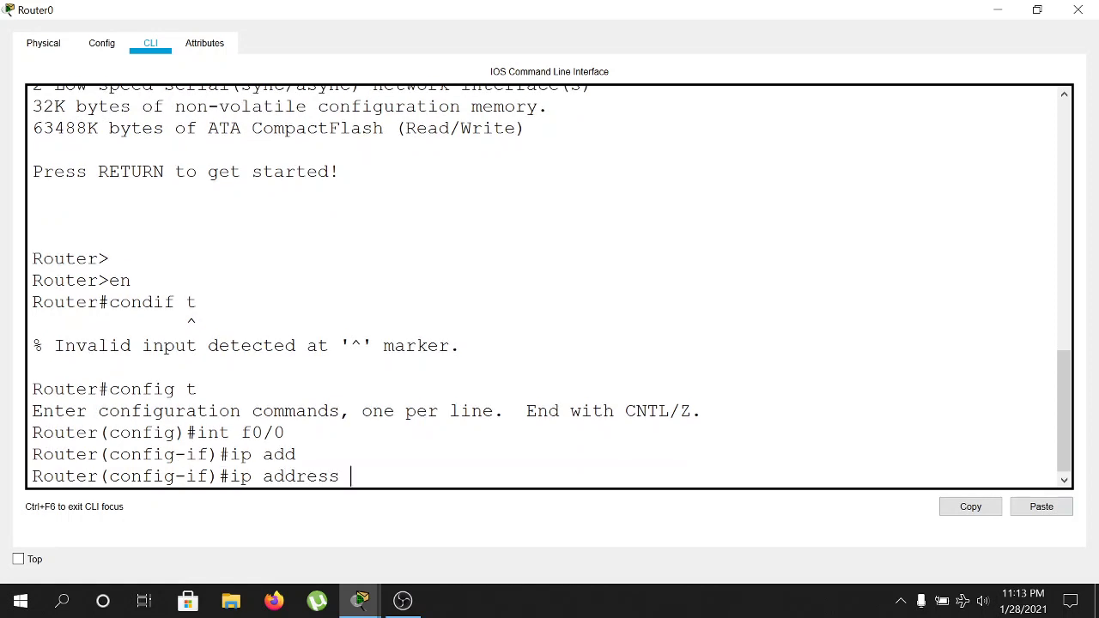
text(23.0.0.1 255.0.0.0)
key(Return)
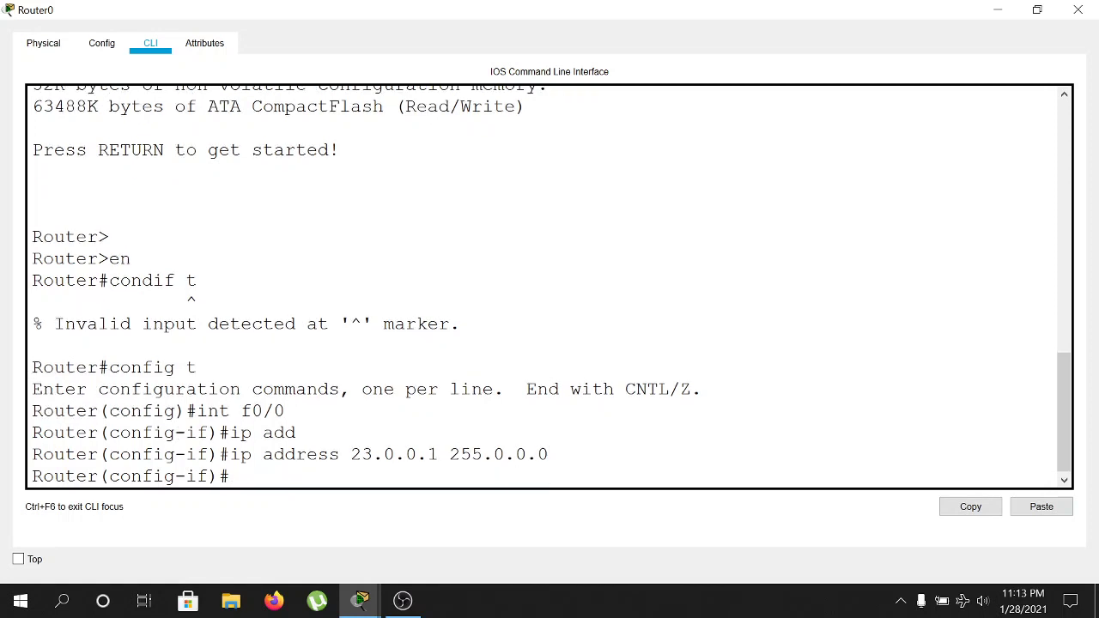
text(no shut)
key(Return)
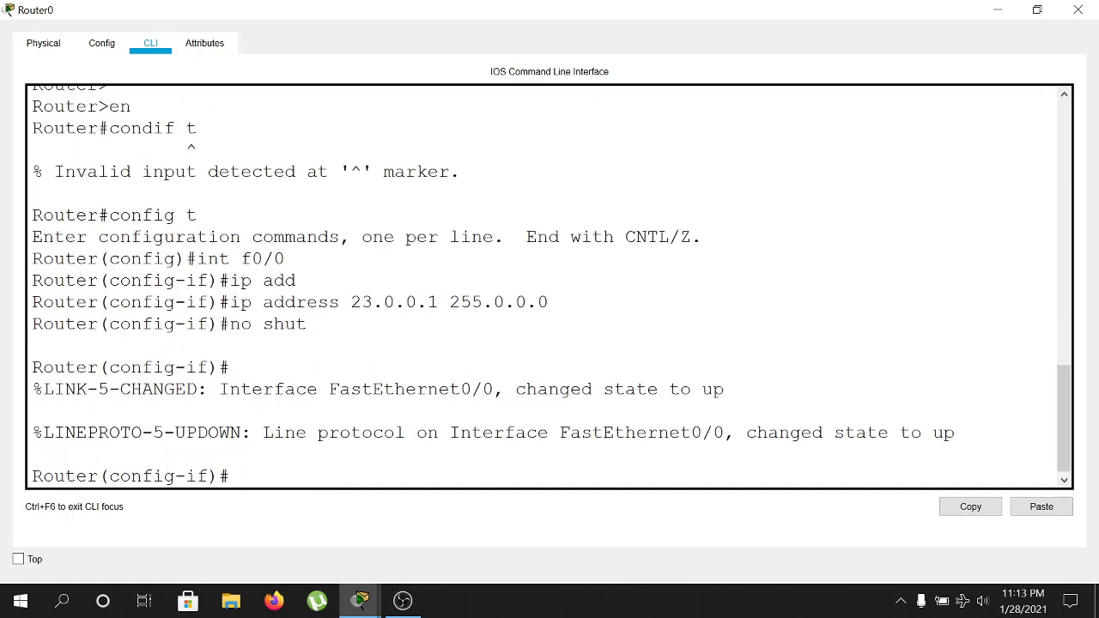
key(Return)
key(Return)
text(exit)
key(Return)
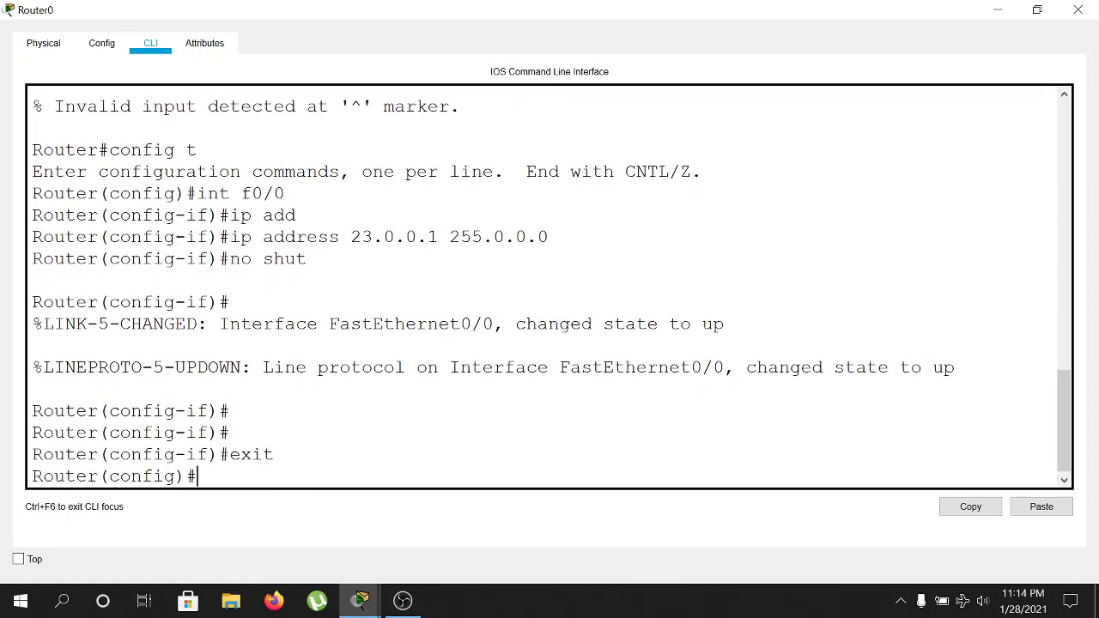
key(Return)
key(Return)
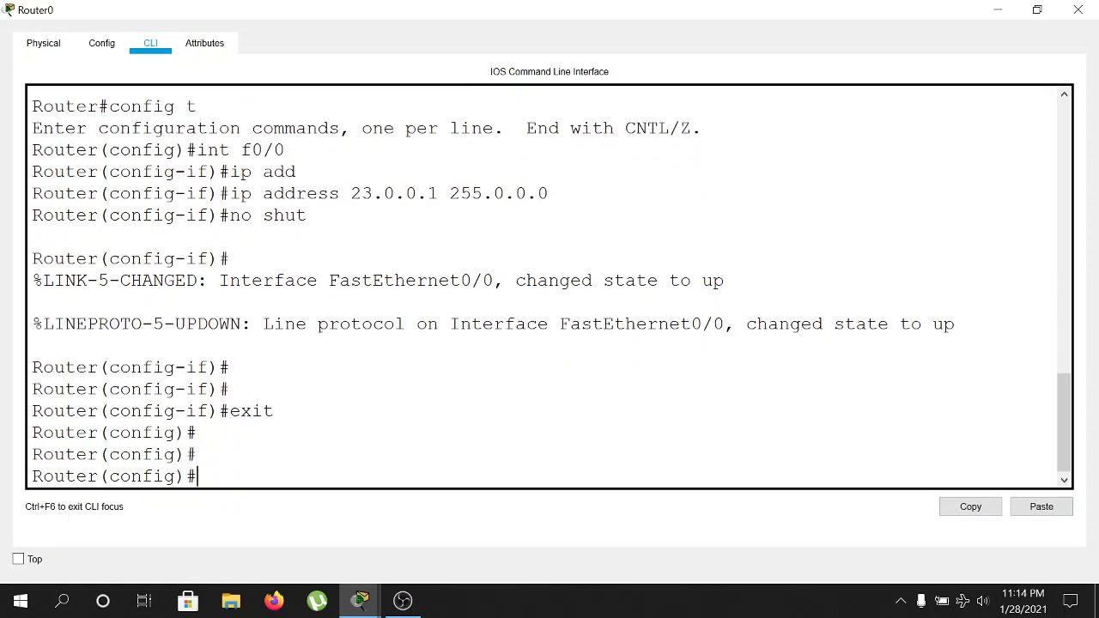
Step: Assign Router0's s0/0 interface the IP address 11.1.1.1 with mask 255.0.0.0 and enable it with no shut
text(inter)
key(Tab)
text(s)
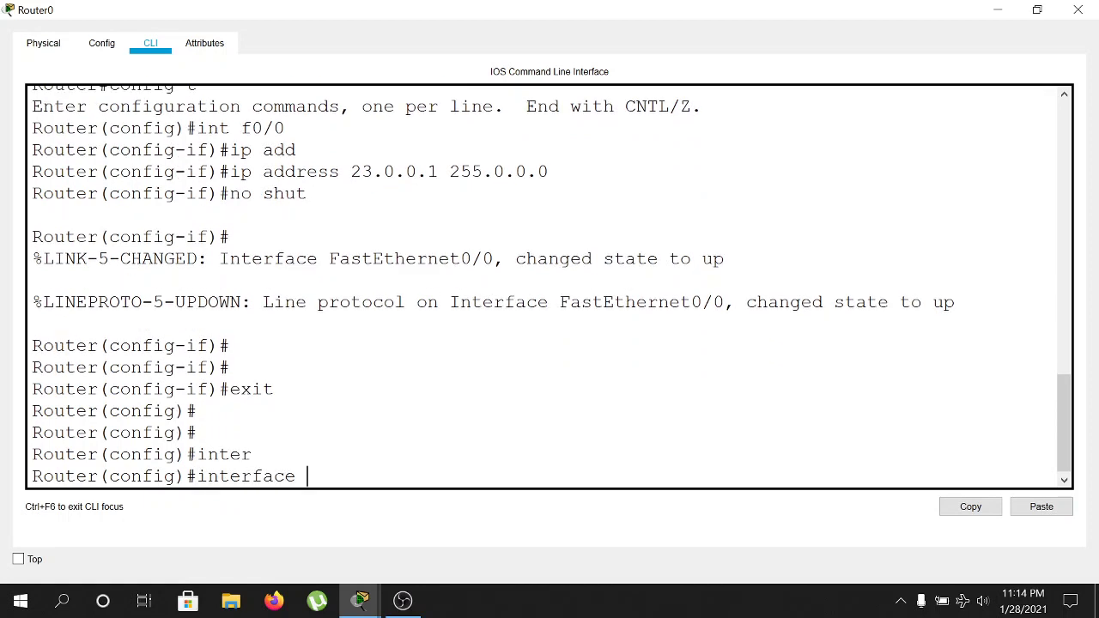
text(/0)
key(Return)
text(ip add)
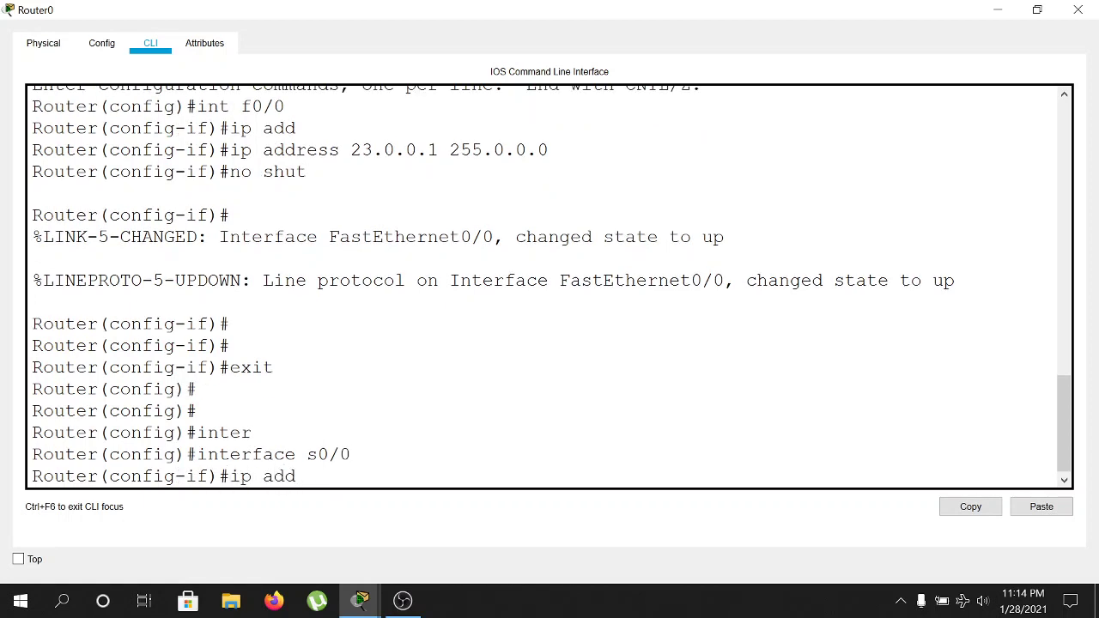
text( 11.1.1.1 255.0.0.0)
key(Return)
text(no shut)
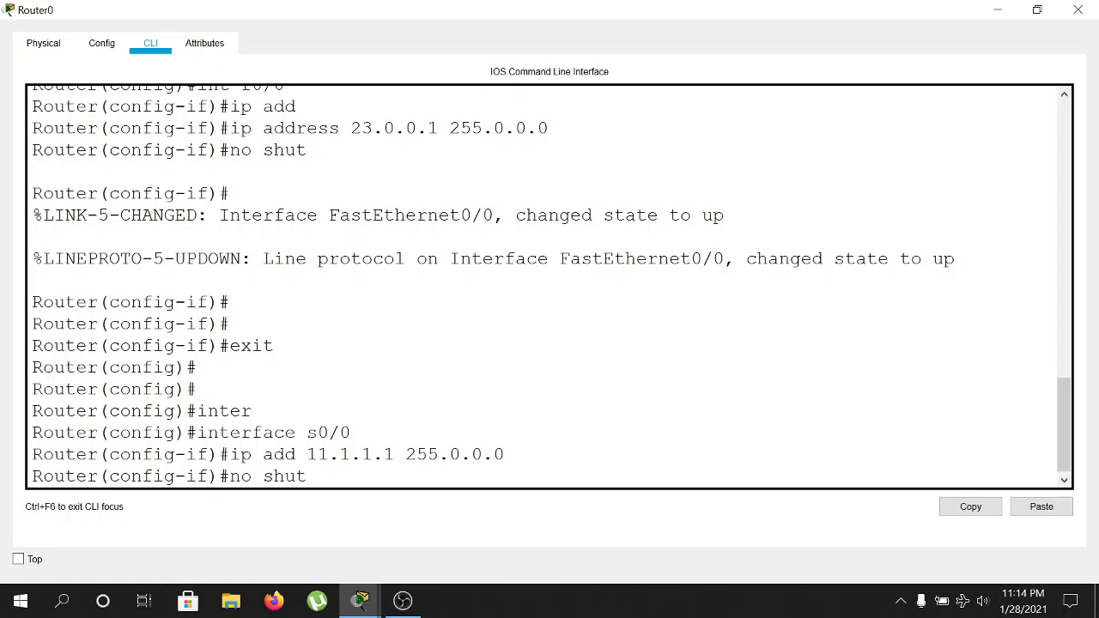
key(Return)
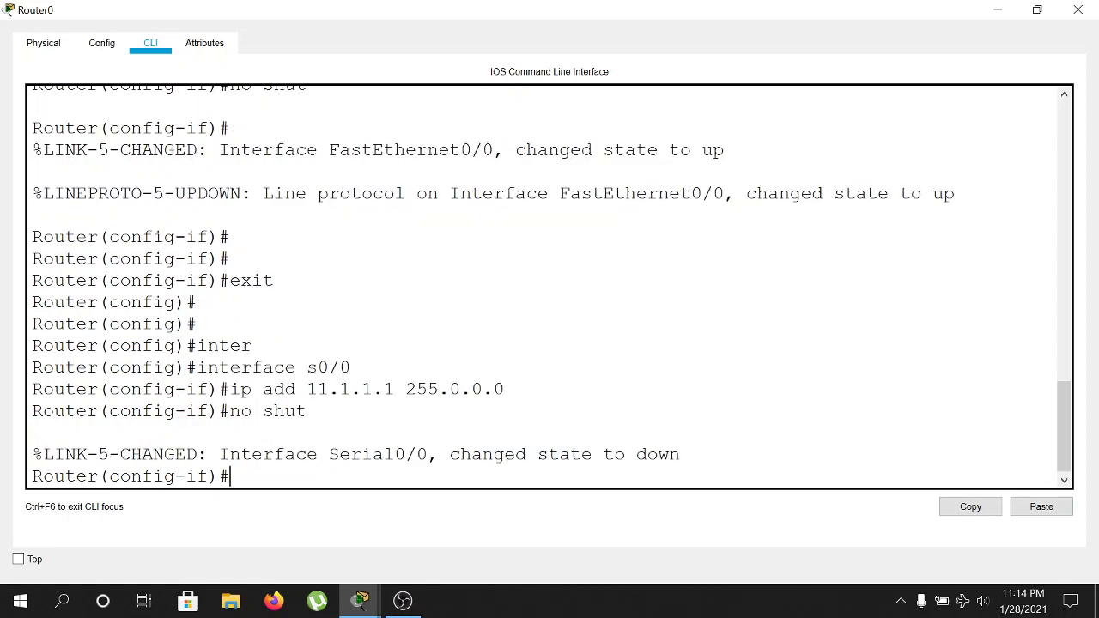
drag(671, 456, 560, 456)
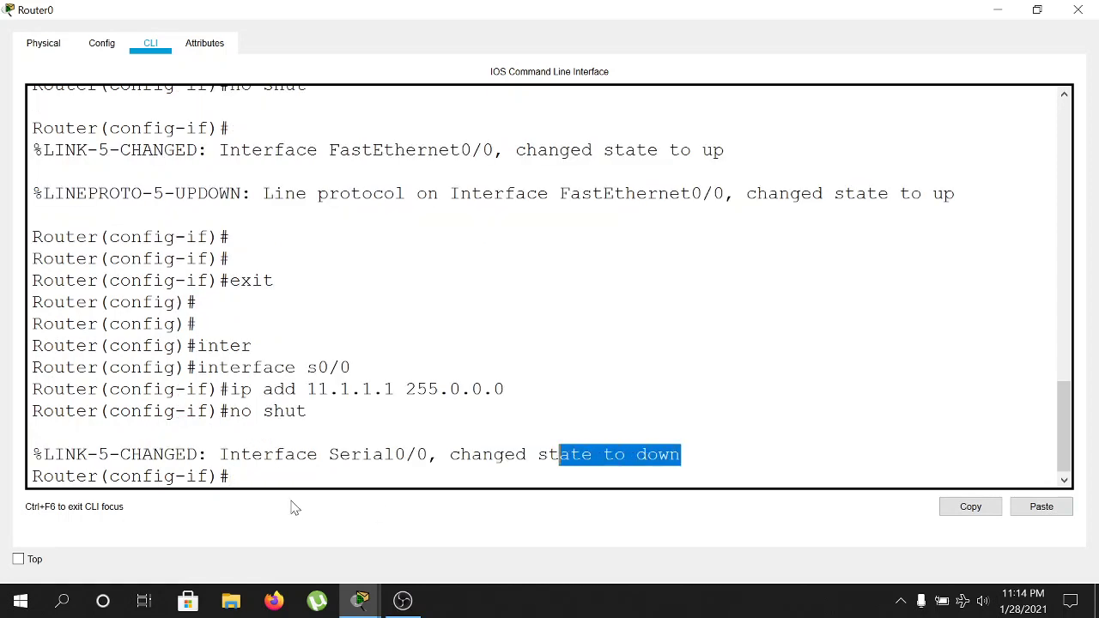
click(295, 481)
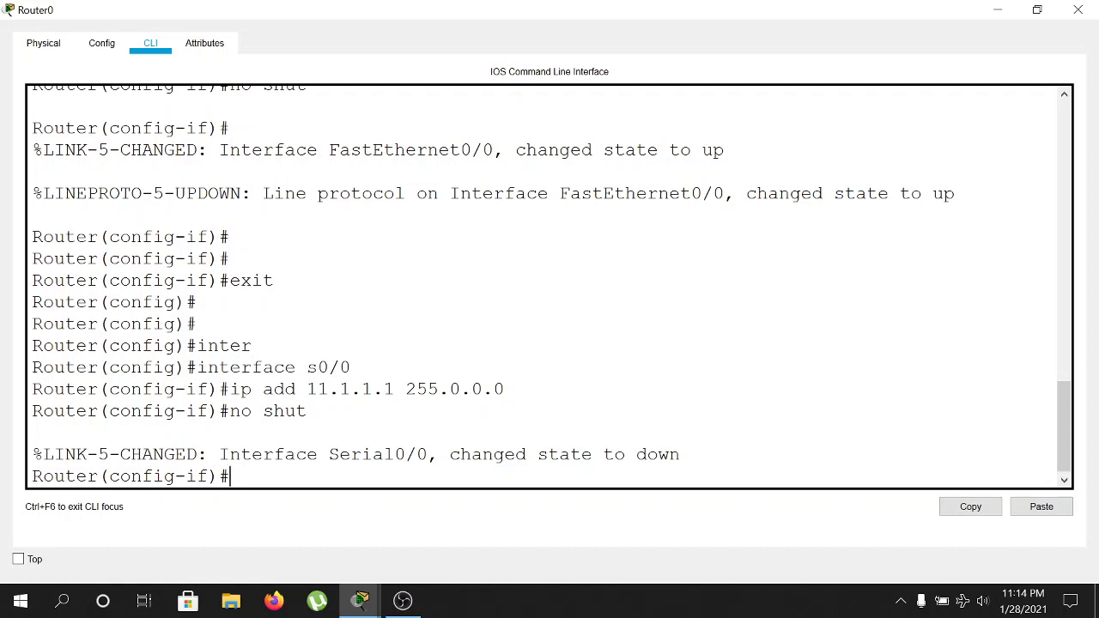
Step: Assign Router0's s0/1 interface the IP address 12.1.1.1 with mask 255.0.0.0 and enable it with no shut
text(int s0/1)
key(Return)
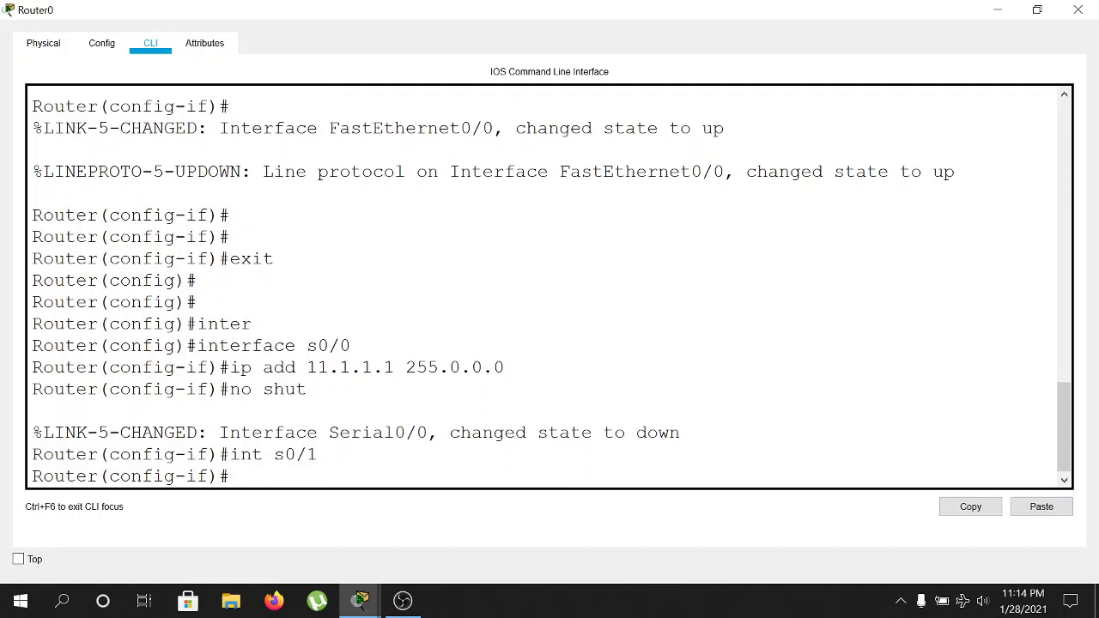
text(ip add 12.1.1.1 255.0.0.0)
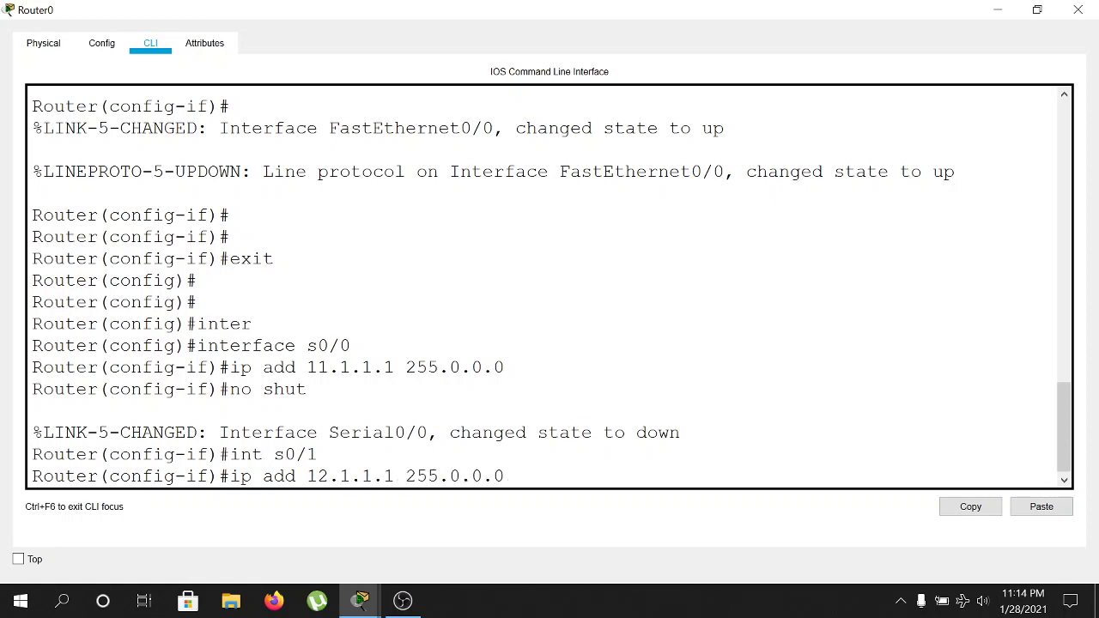
key(Return)
text(n)
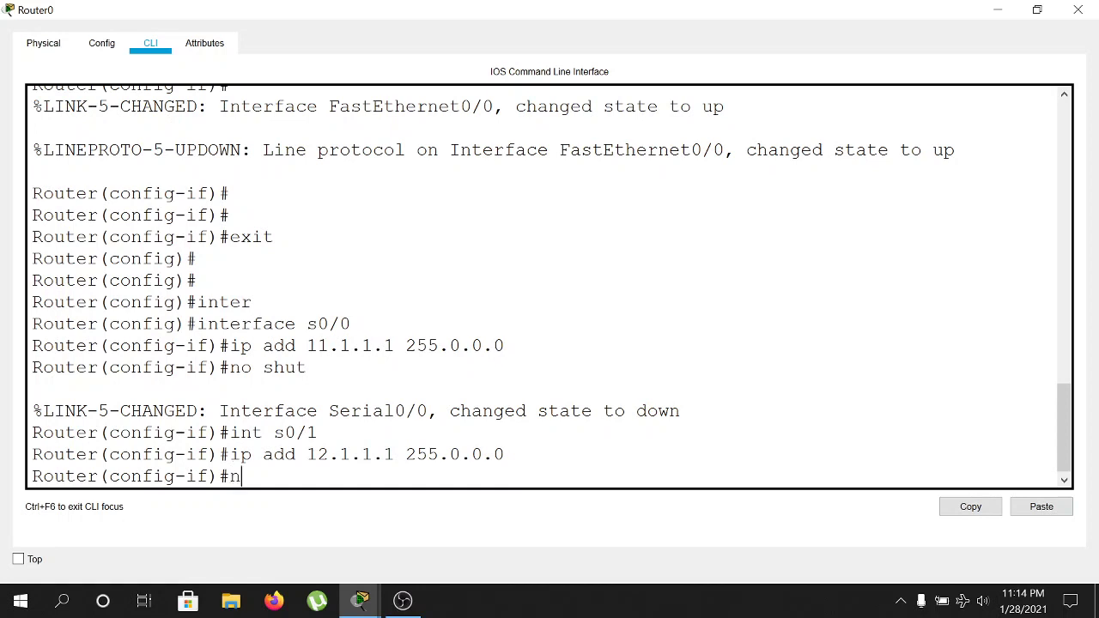
text(o shut)
key(Return)
key(Return)
key(Return)
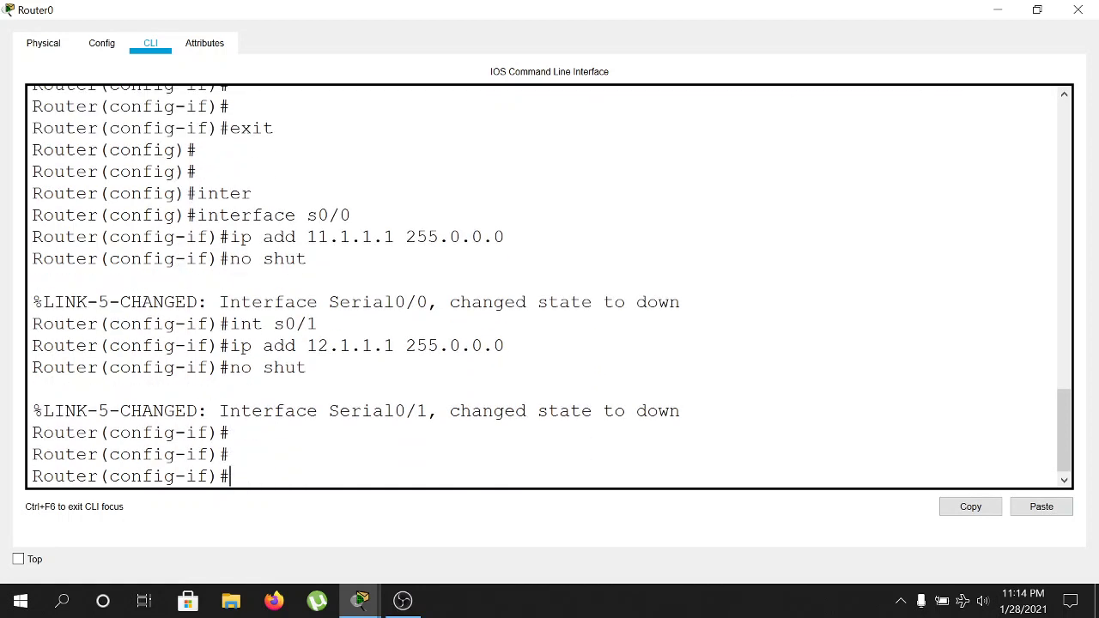
Step: Exit Router0's interface and global configuration modes and minimize its window to return to the topology
text(exit)
key(Return)
key(Return)
key(Return)
text(exit)
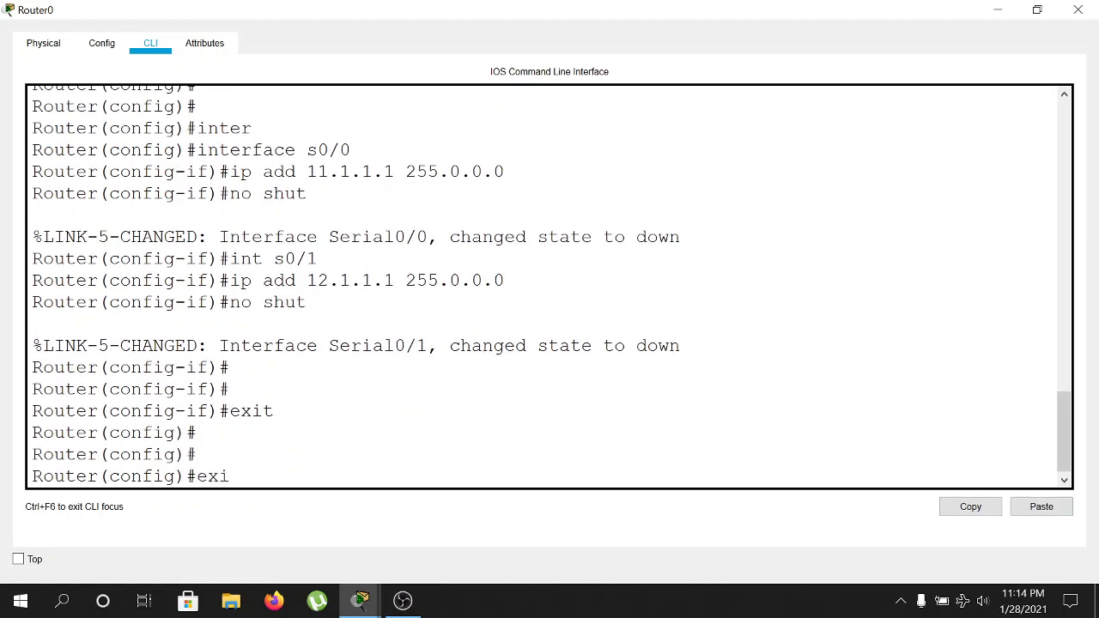
key(Return)
key(Return)
key(Return)
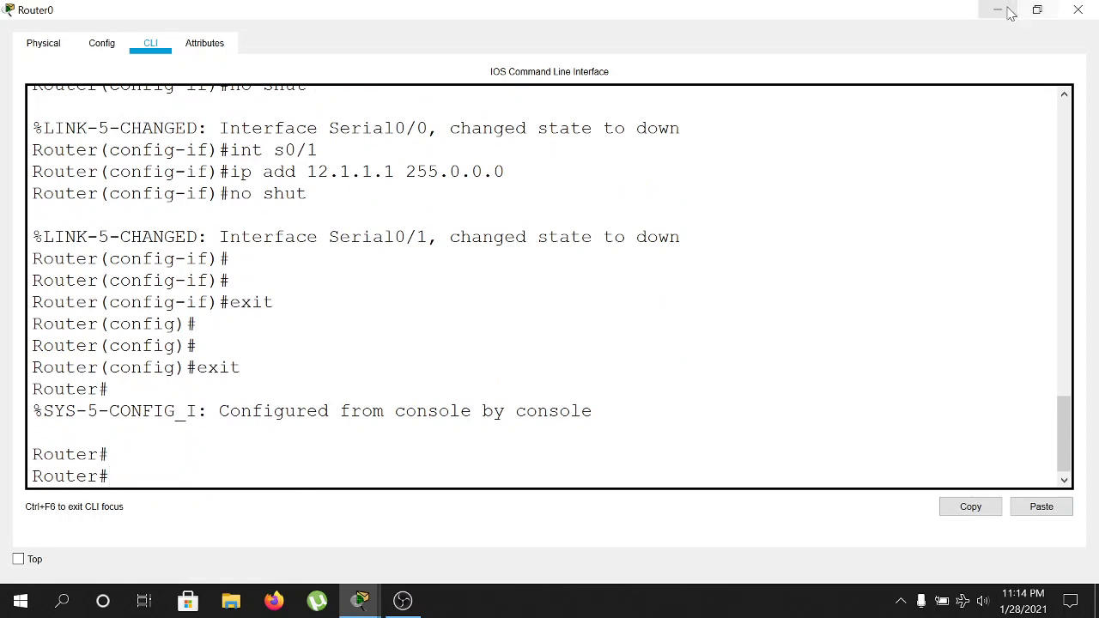
click(1010, 14)
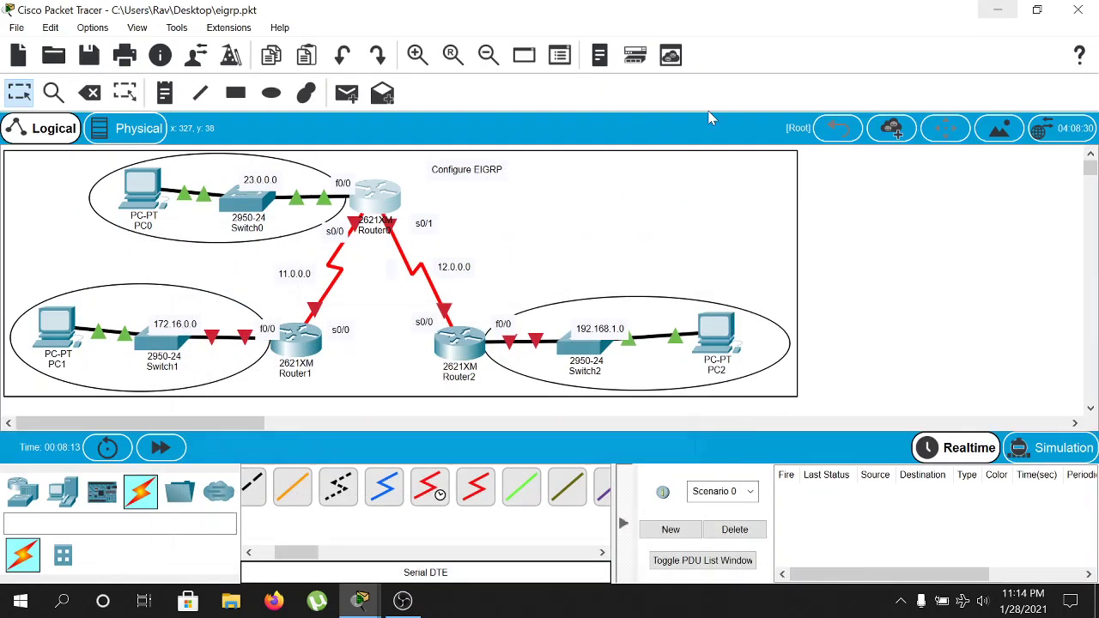
Step: Open Router1's command line and enter privileged mode and global configuration mode
click(308, 338)
click(804, 3)
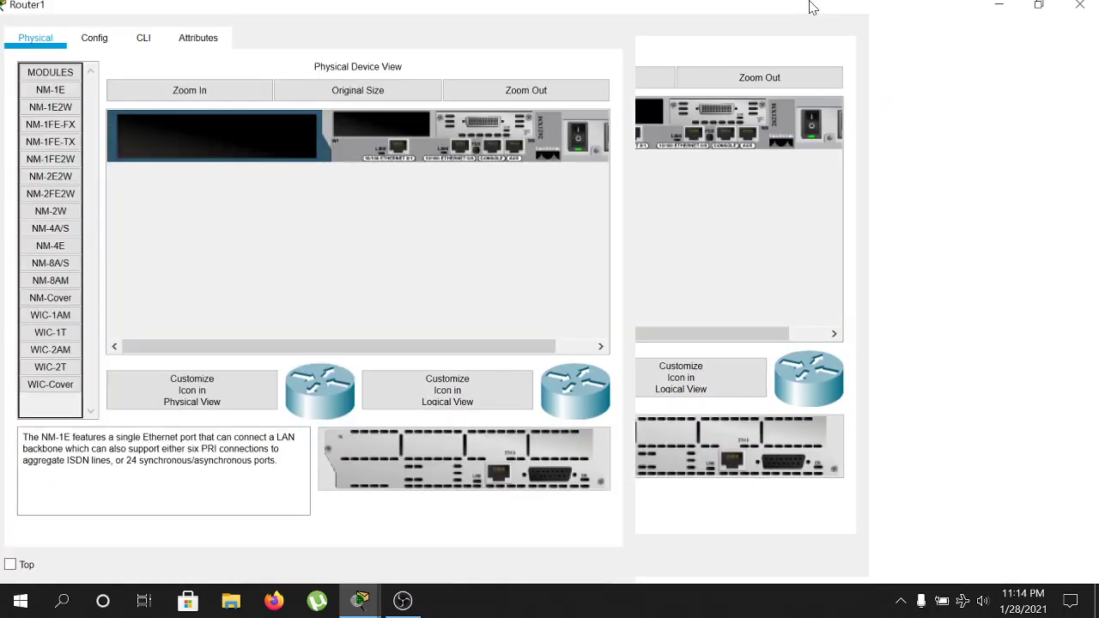
click(153, 45)
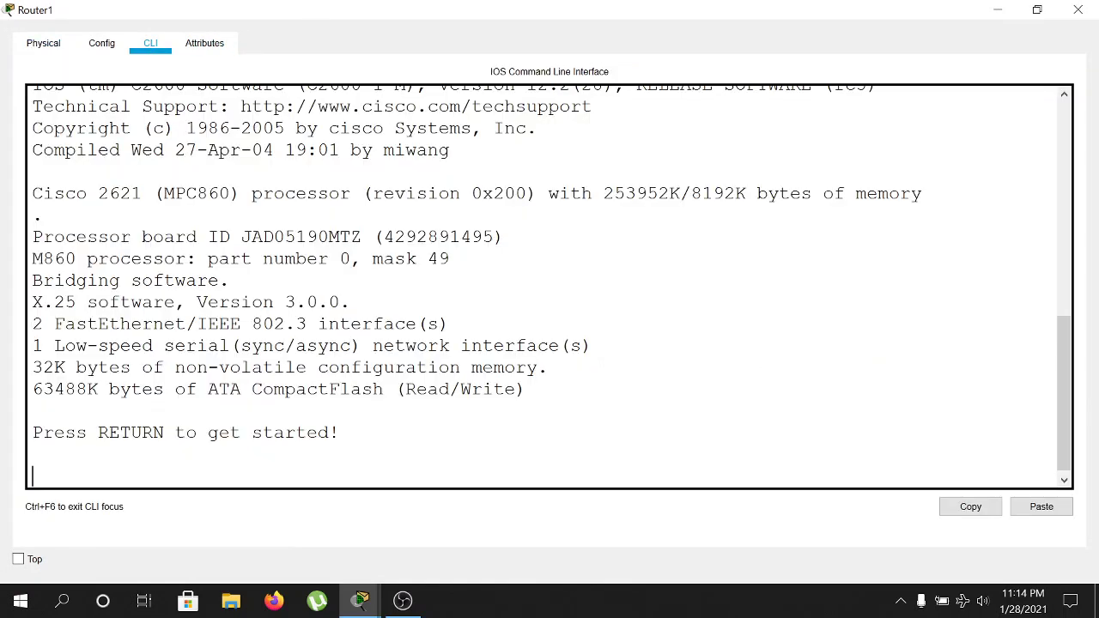
key(Return)
key(Return)
key(Return)
key(Return)
text(en)
key(Return)
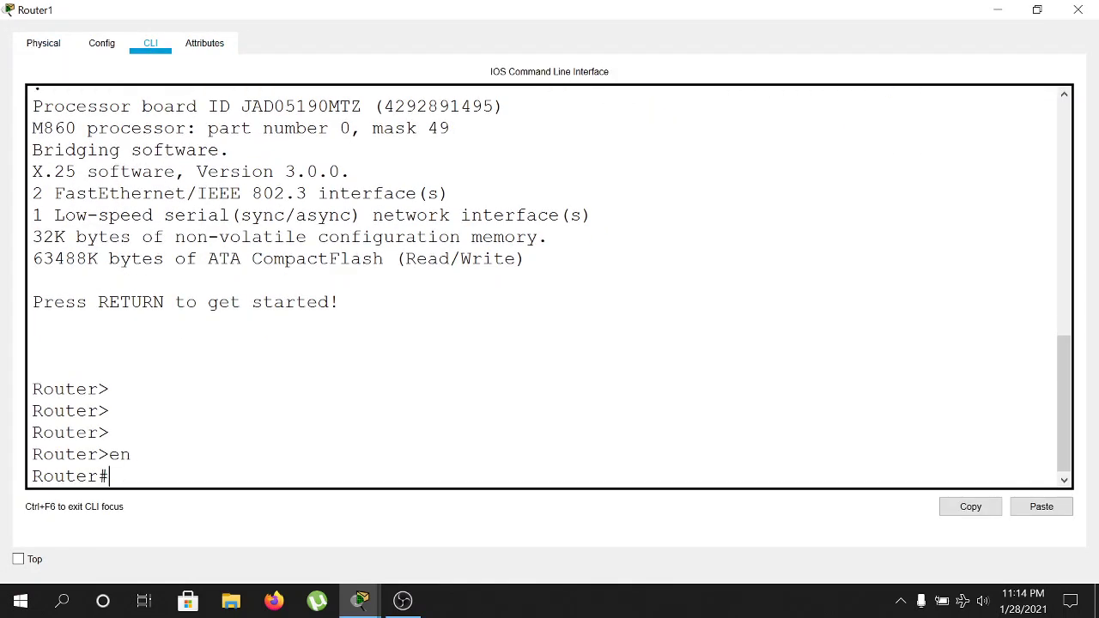
text(config t)
key(Return)
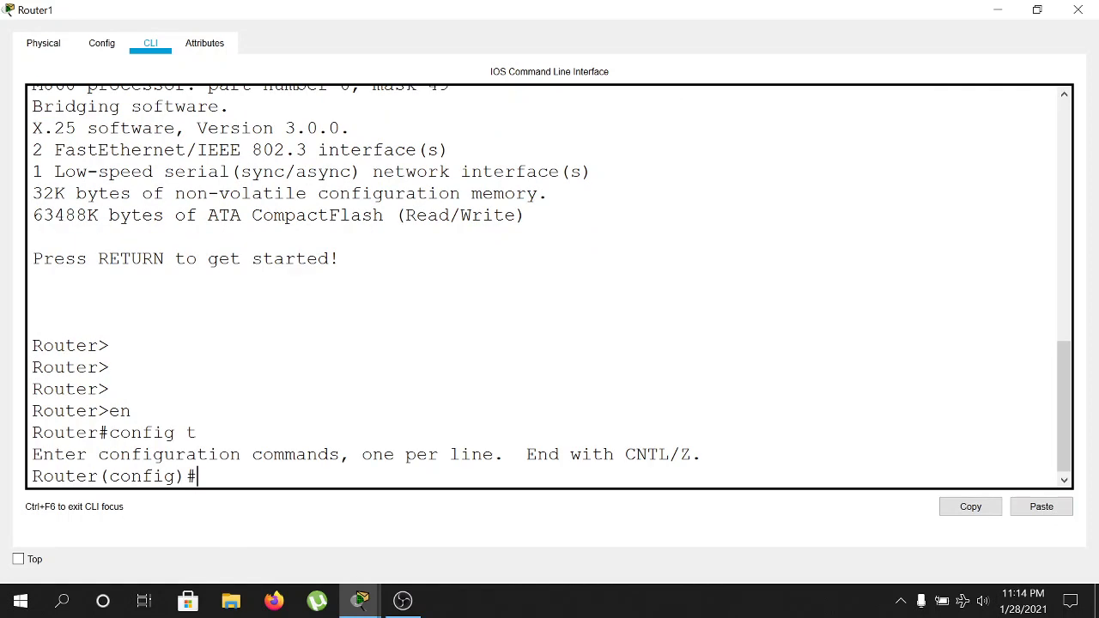
Step: Assign Router1's f0/0 interface the IP address 172.16.0.1 with mask 255.255.0.0, enable it and exit interface configuration
text(int f0/0)
key(Return)
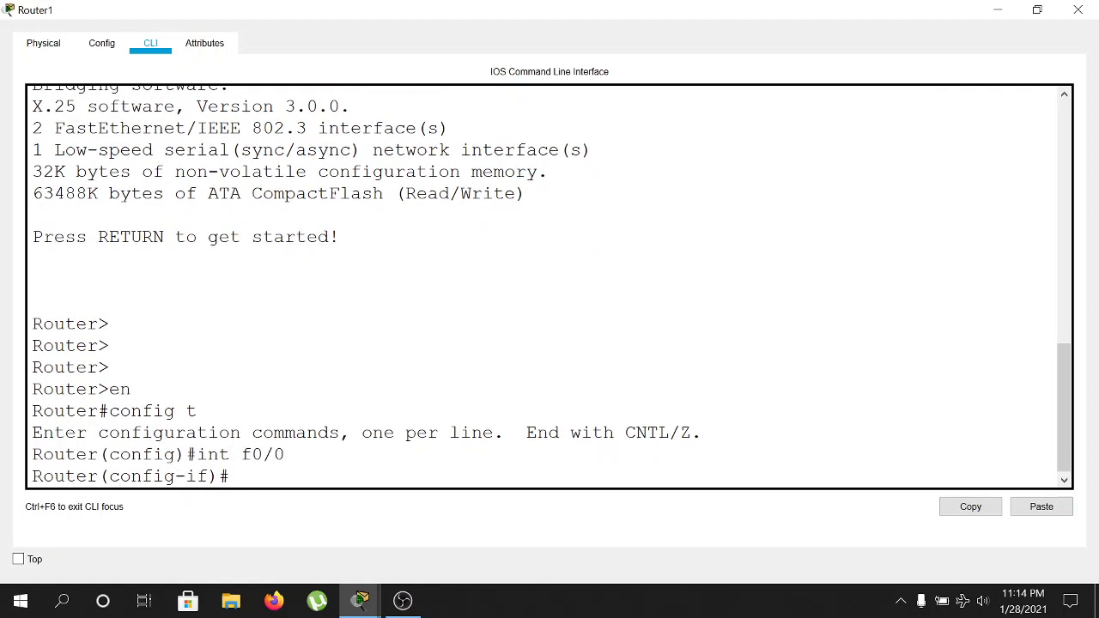
text(ip add 172.16.0.1 255)
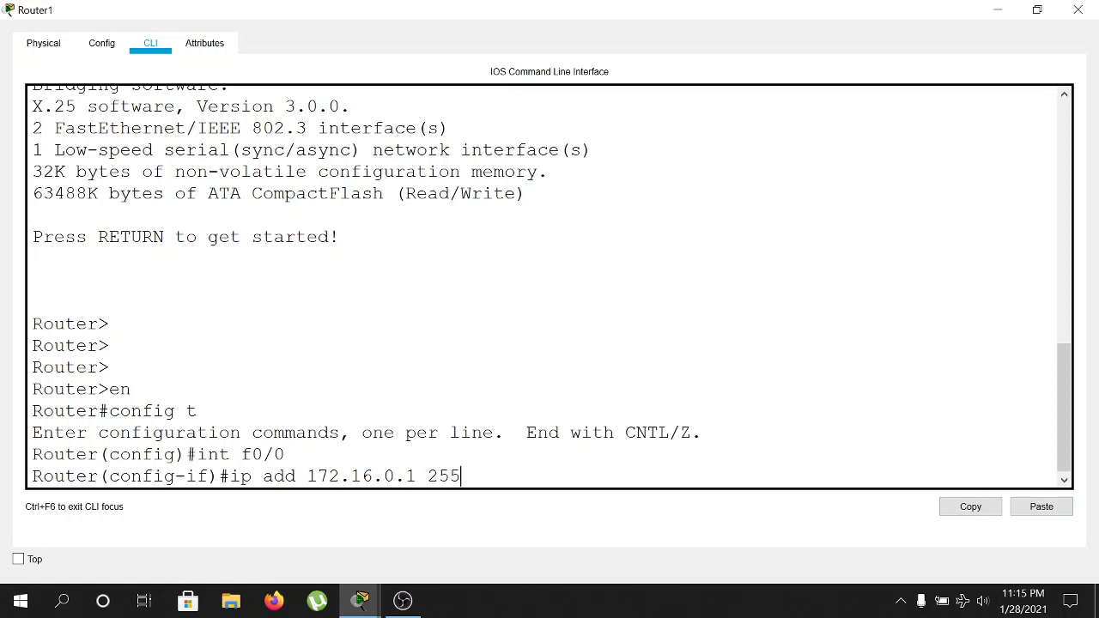
text(.255.0.0)
key(Return)
text(no )
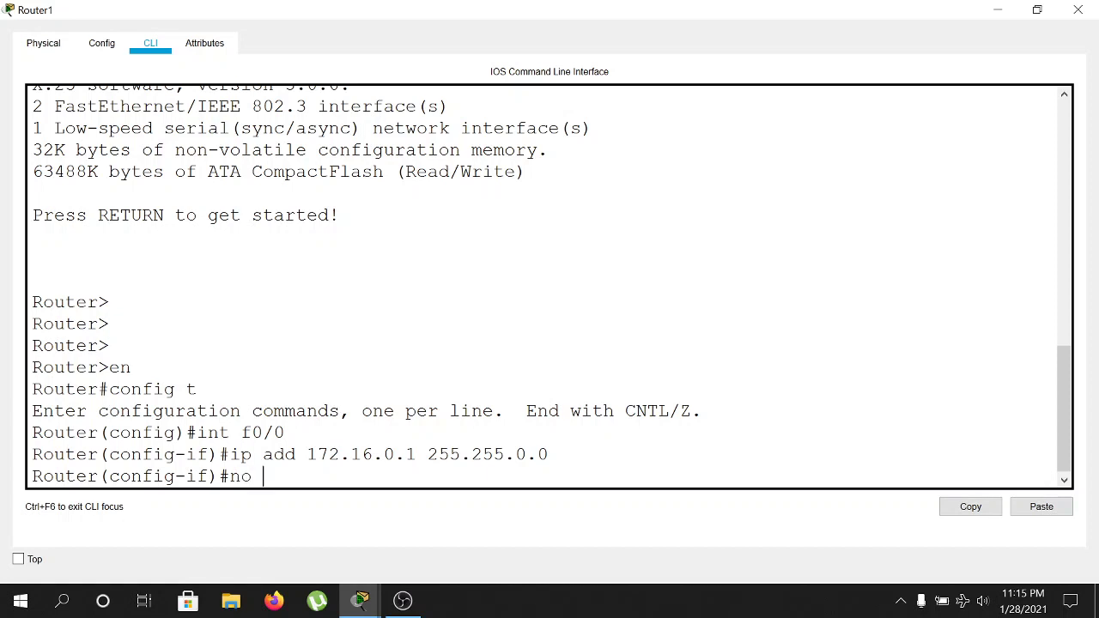
text(shut)
key(Return)
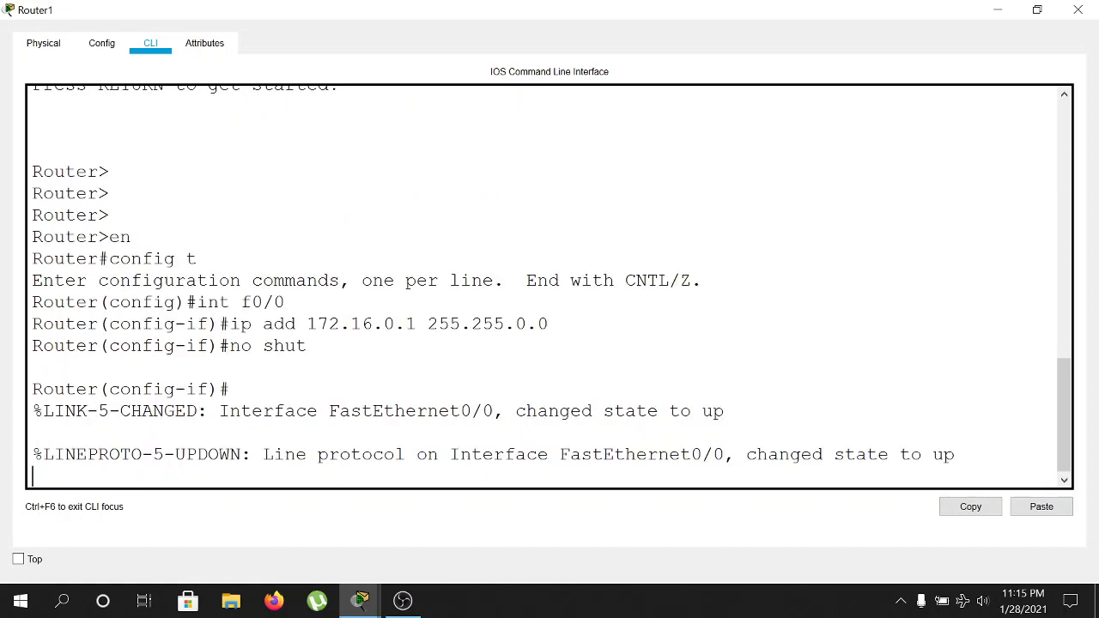
key(Return)
key(Return)
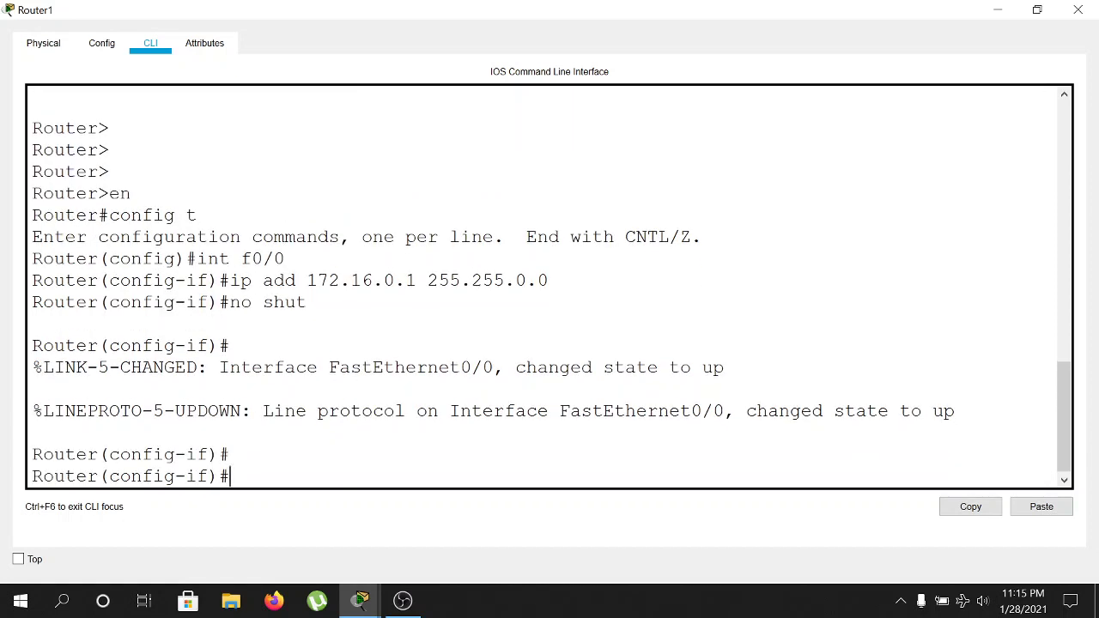
text(exit)
key(Return)
Step: Assign Router1's s0/0 interface the IP address 11.1.1.2 with mask 255.0.0.0 and enable it with no shut
text(ig)#i)
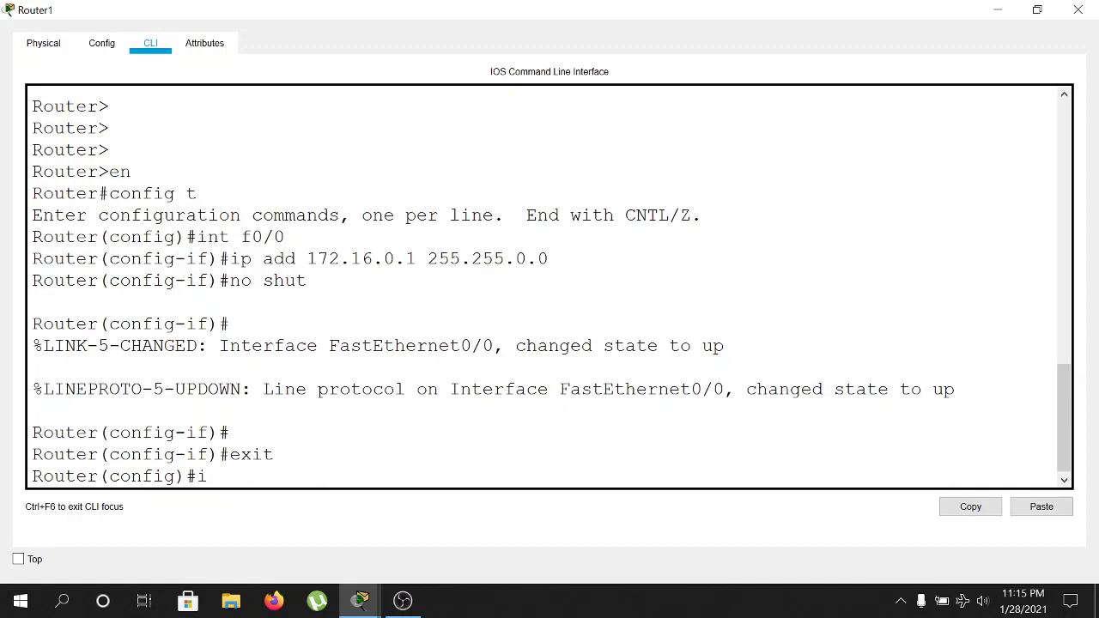
text(nt s0/0)
key(Return)
text(ip add 1)
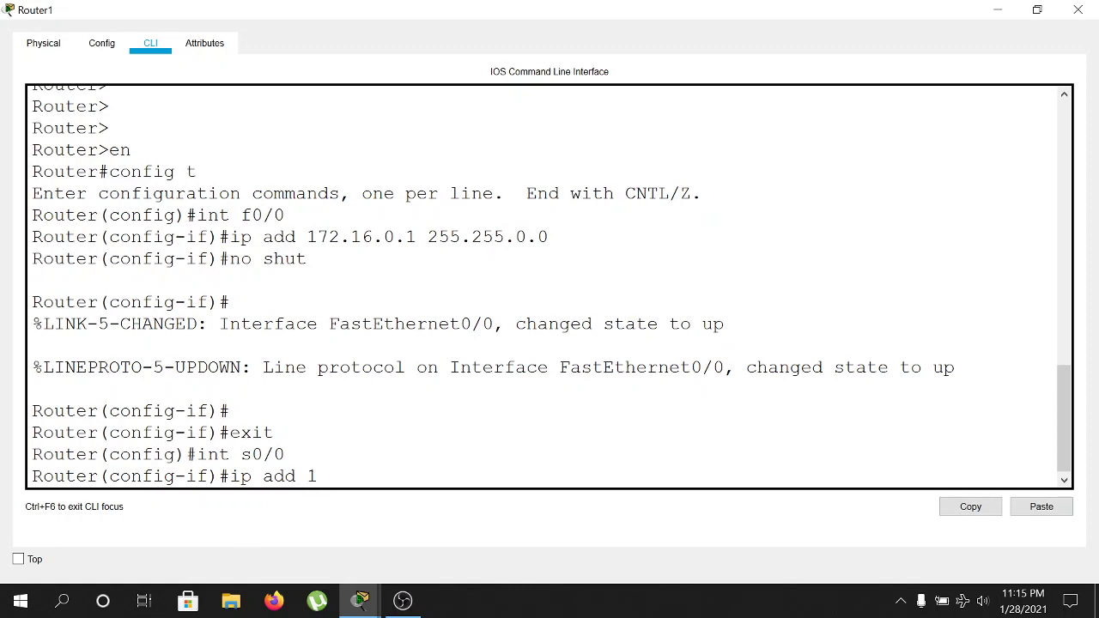
text(1.1.1.2 255.0.0.0)
key(Return)
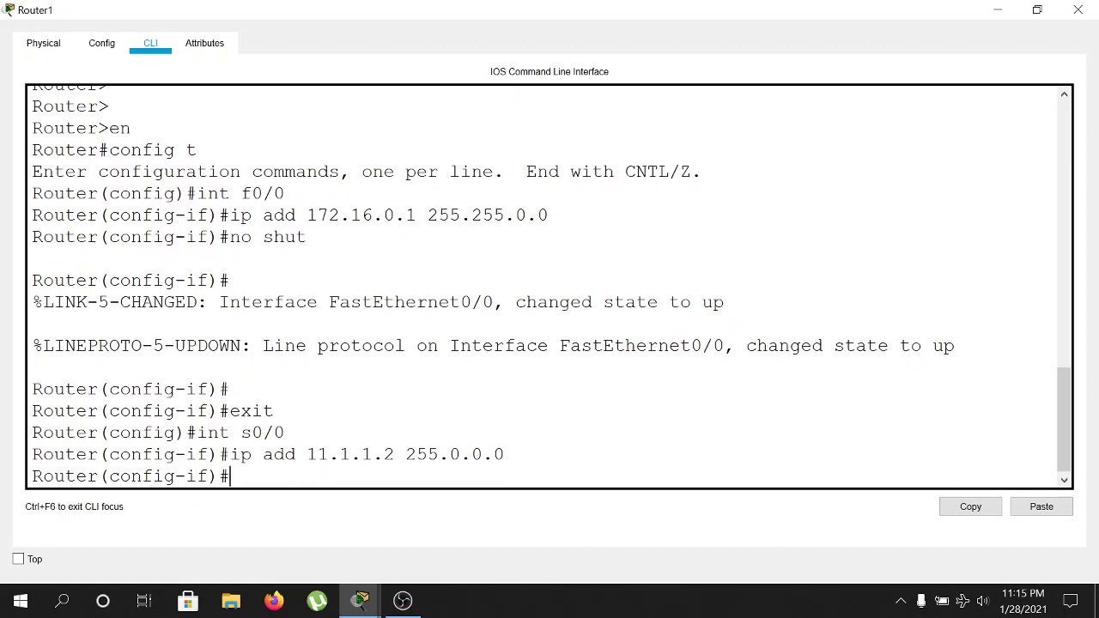
text(no shut)
key(Return)
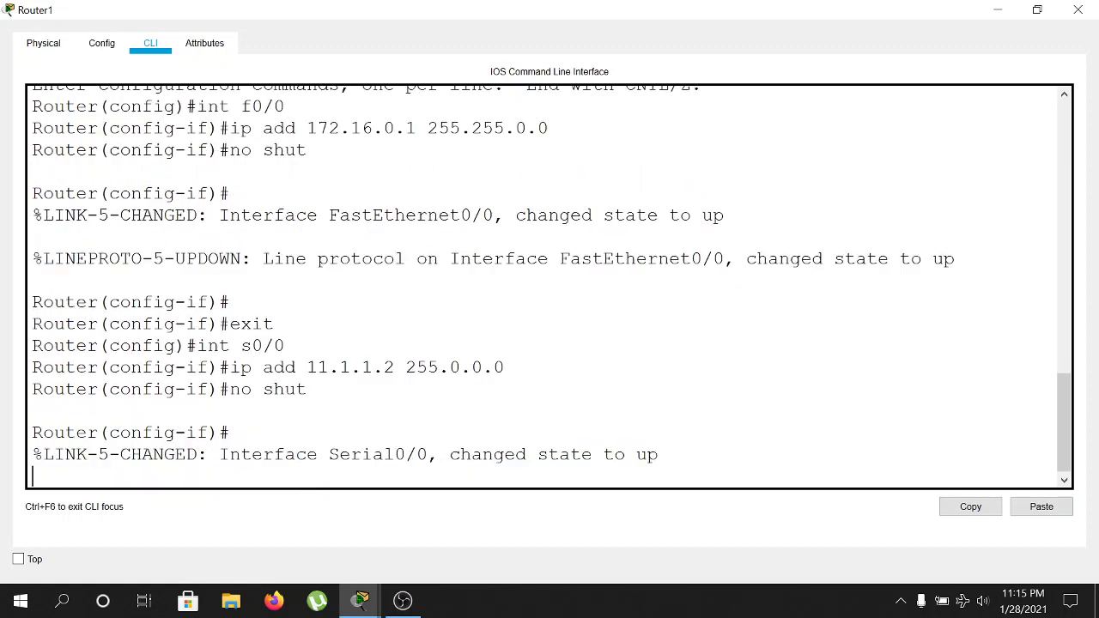
key(Return)
key(Return)
key(Return)
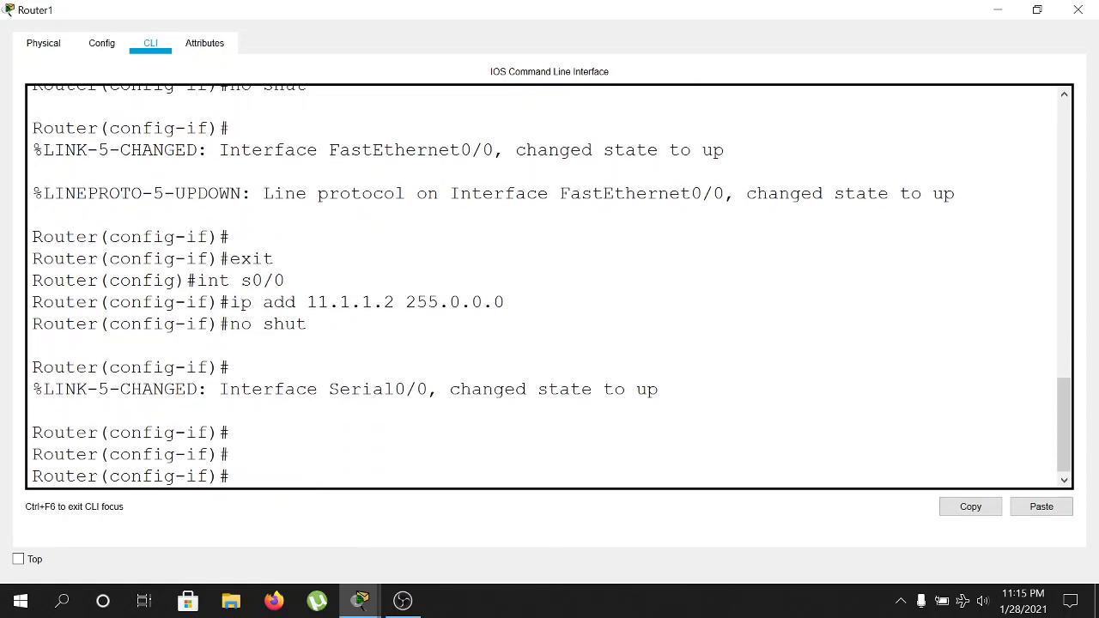
Step: Exit Router1's interface and global configuration modes back to privileged mode
text(exit)
key(Return)
key(Return)
key(Return)
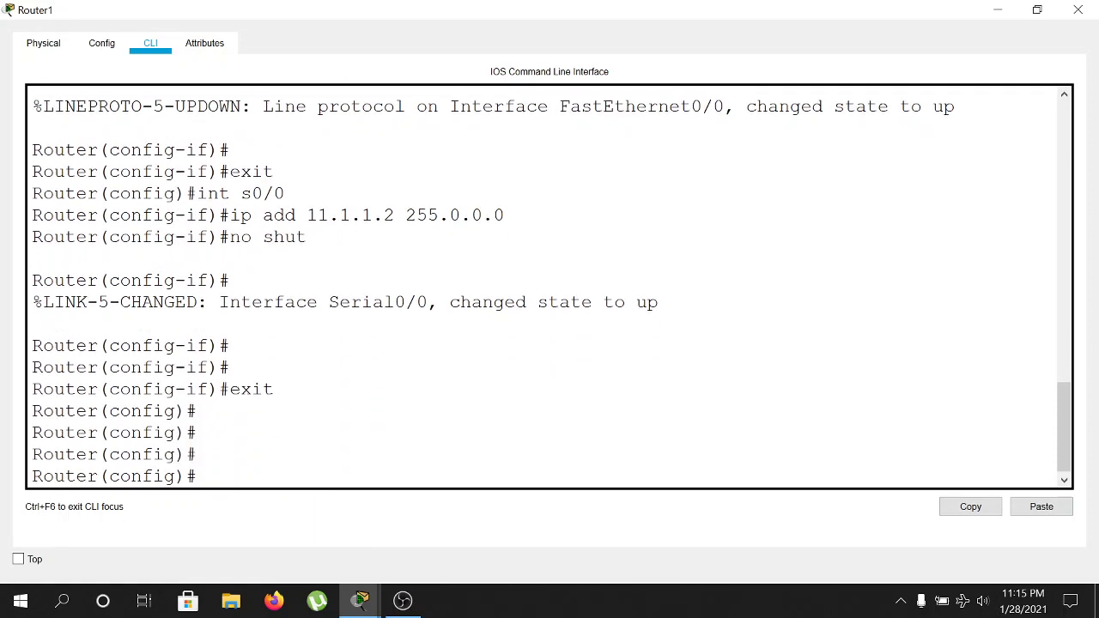
text(exit)
key(Return)
key(Return)
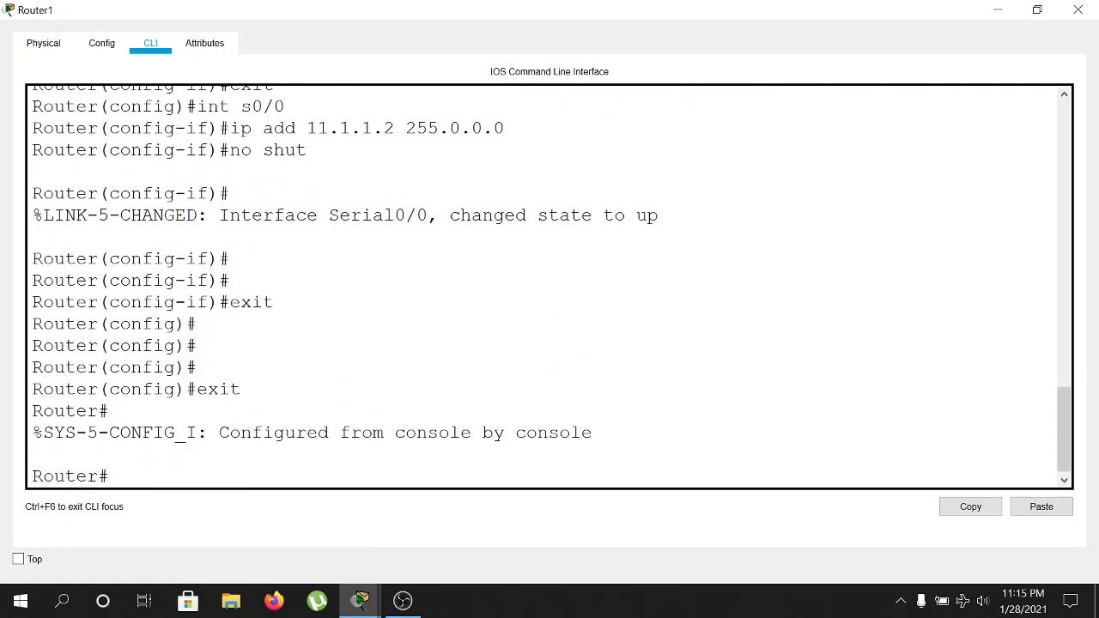
Step: Return to the topology and open Router2's command line in a maximized window
mouse_move(374, 604)
click(228, 526)
click(295, 335)
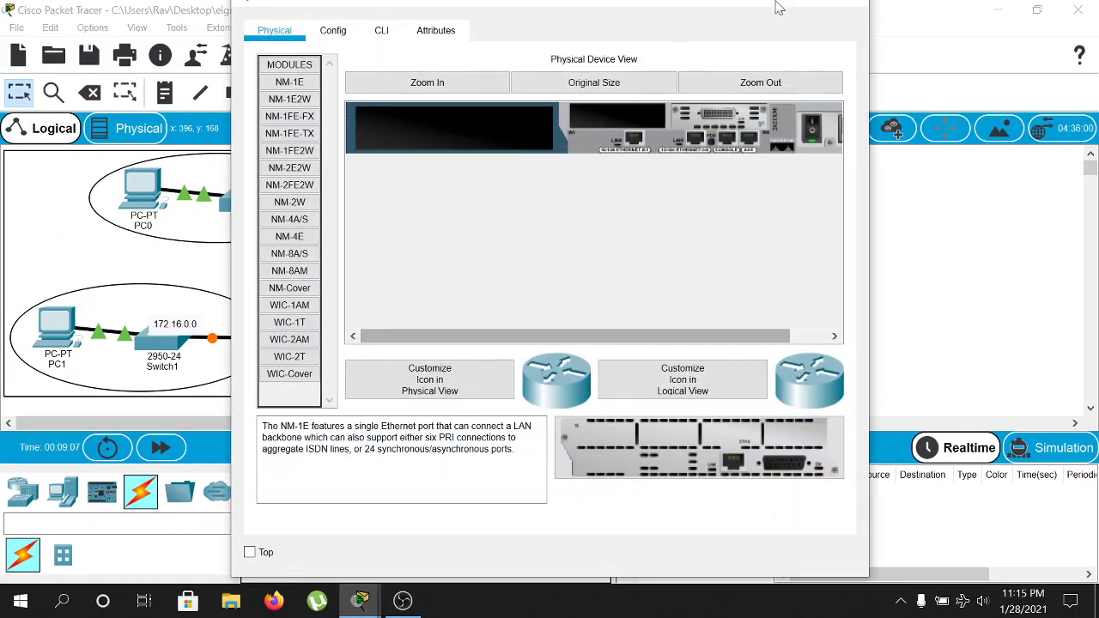
drag(777, 7, 805, 3)
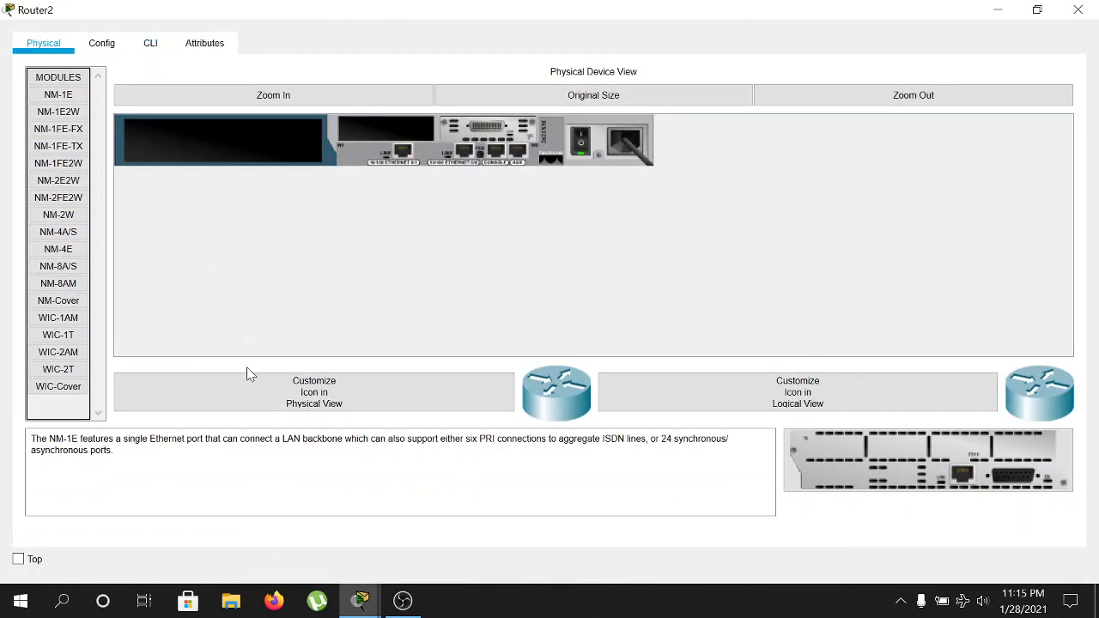
click(151, 43)
key(Return)
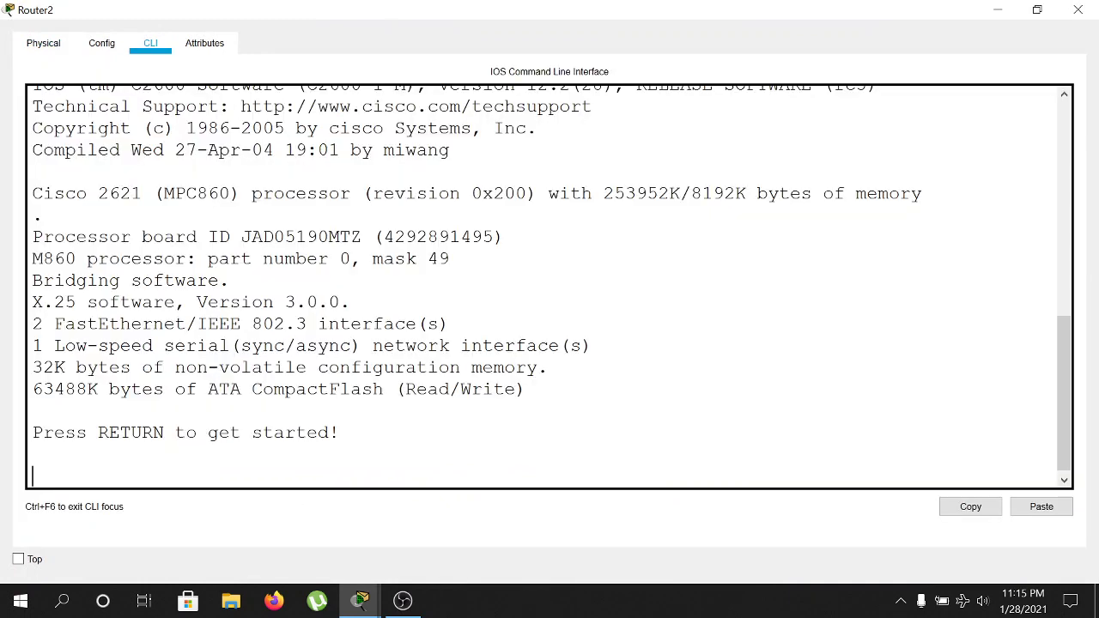
Step: Enter privileged mode and global configuration mode on Router2 with en and config t
key(Return)
key(Return)
text(en)
key(Return)
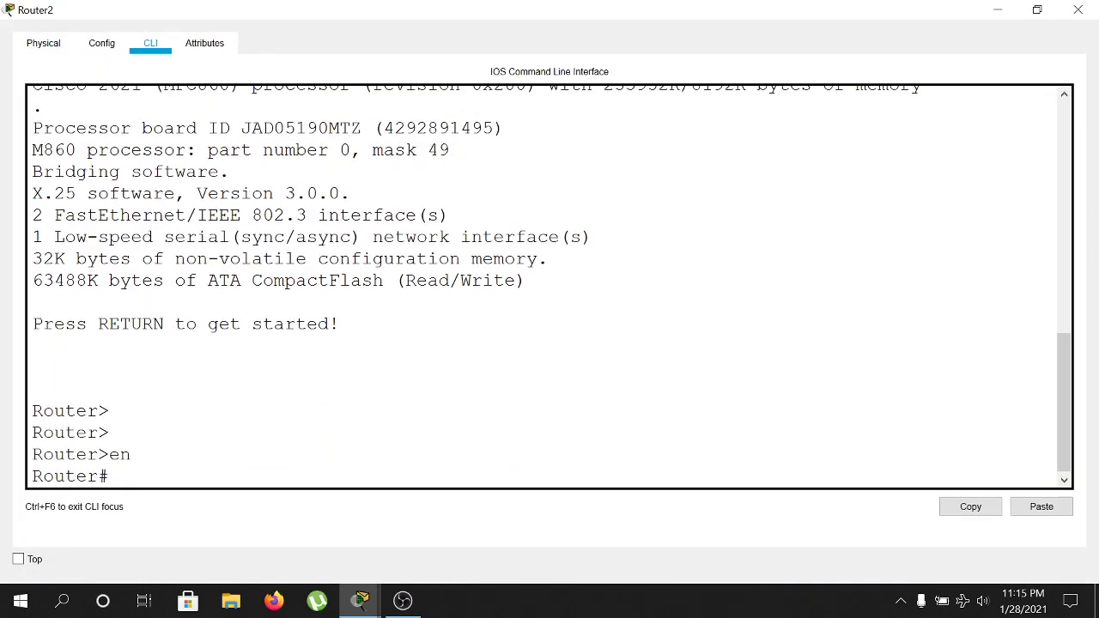
key(Return)
text(confi g)
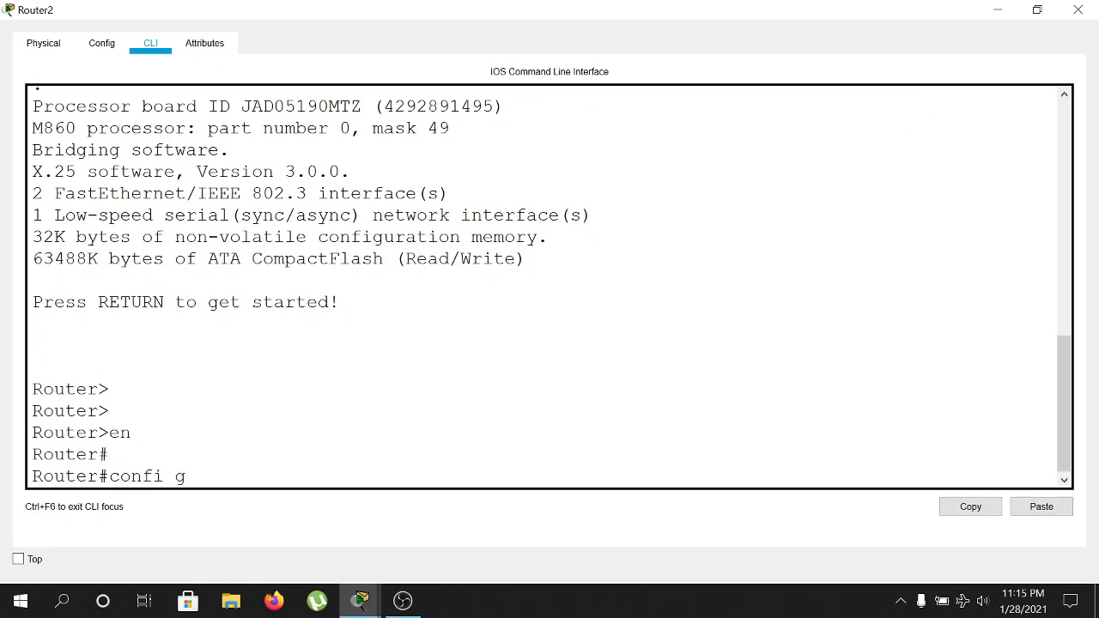
key(BackSpace)
key(BackSpace)
text(g t)
key(Return)
key(Return)
key(Return)
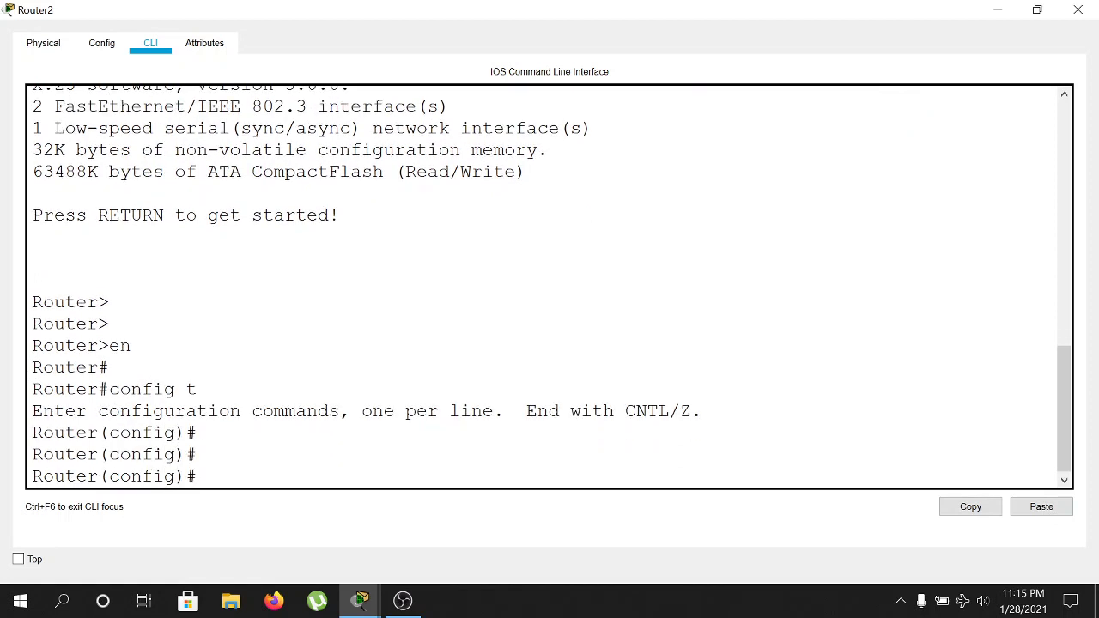
Step: Assign Router2's f0/0 interface the IP address 192.168.1.1 with mask 255.255.255.0
text(int f0/0)
key(Return)
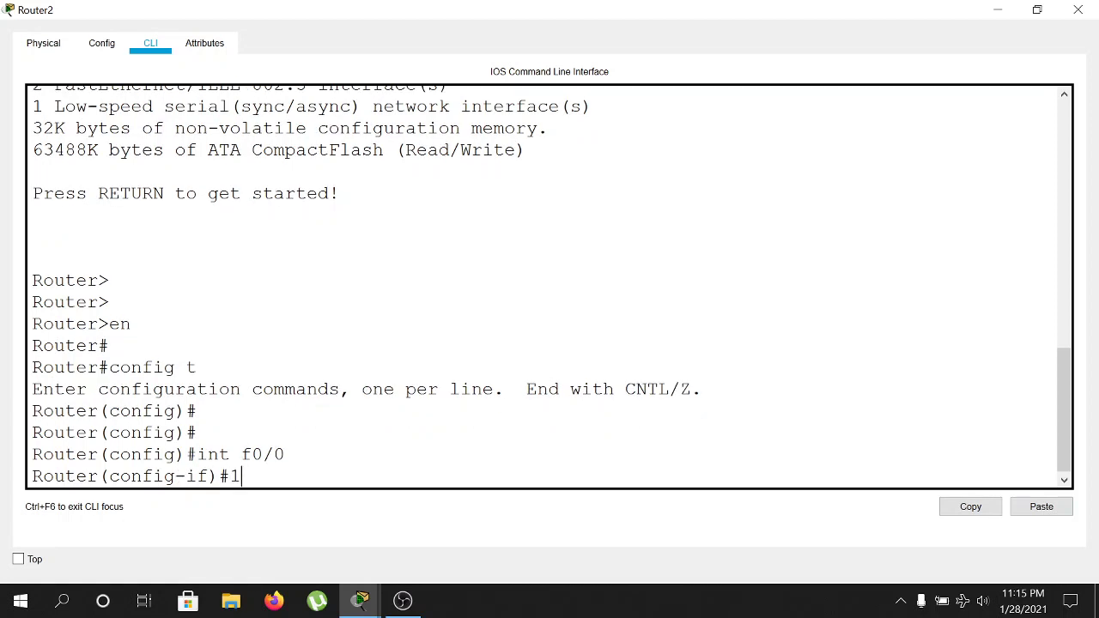
text(ip add 192.168)
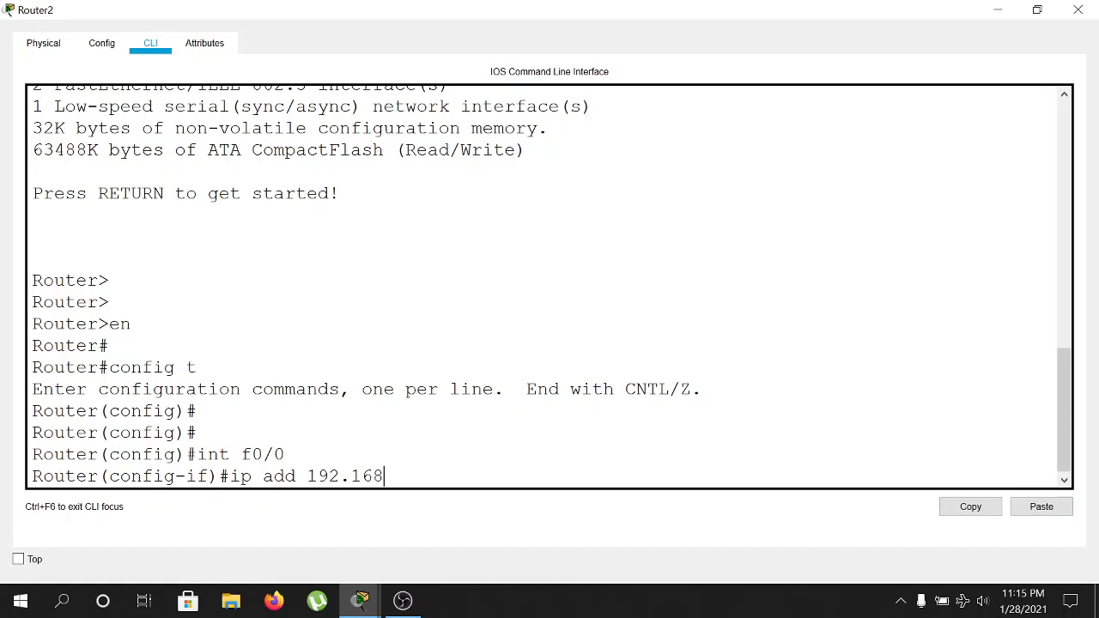
text(.1.1 255.)
key(BackSpace)
text(5.255.255.0)
key(Return)
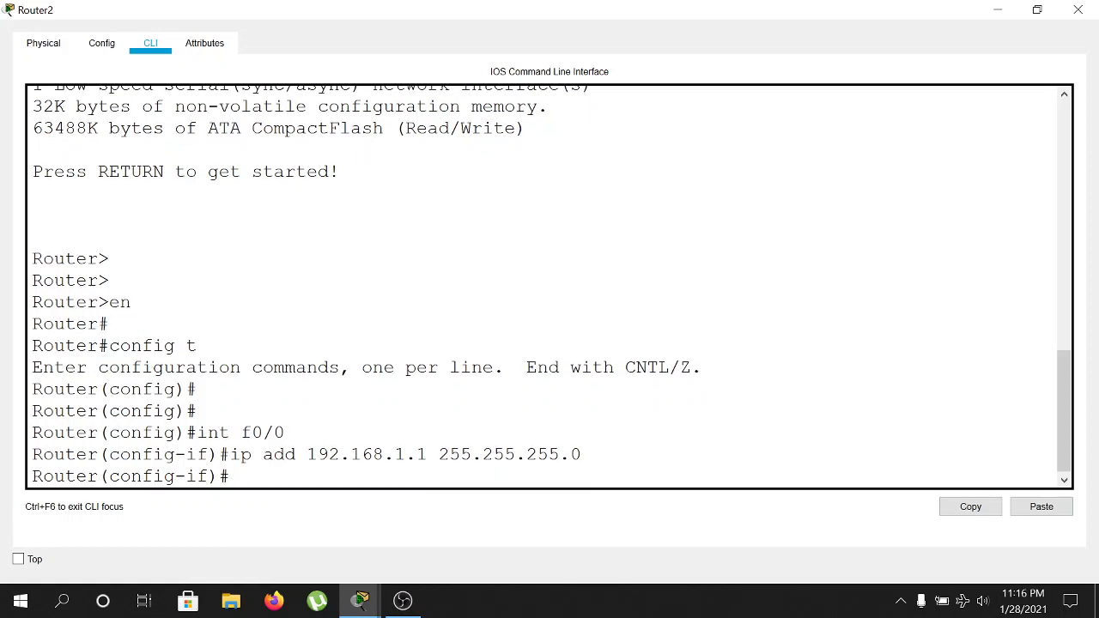
Step: Enable Router2's f0/0 interface with no shut and exit interface configuration
text(no shut)
key(Return)
key(Return)
key(Return)
key(Return)
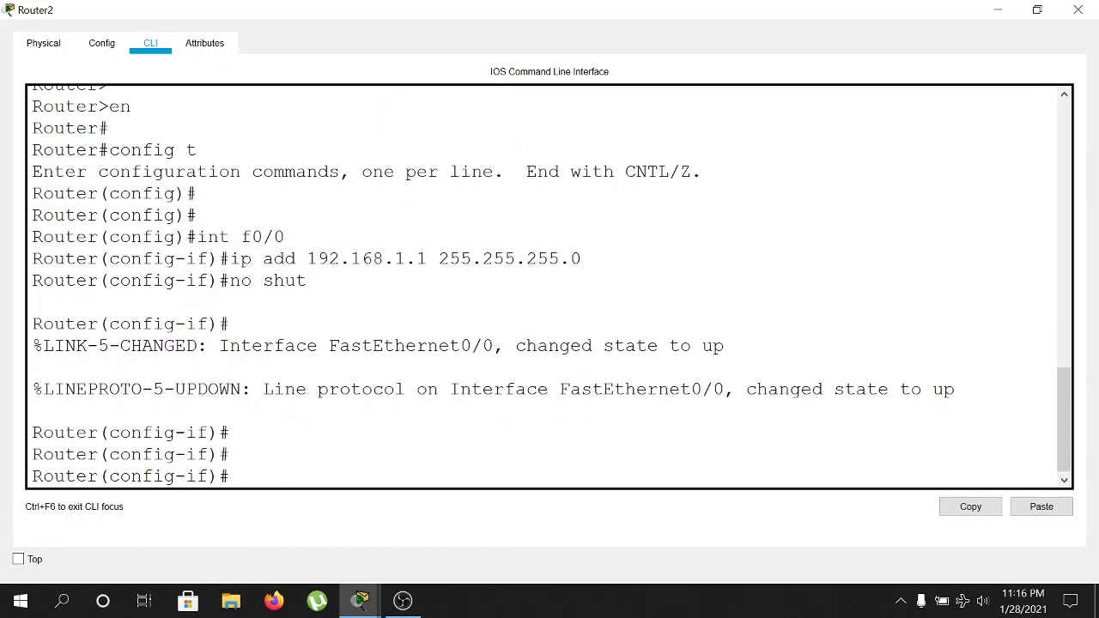
text(exit)
key(Return)
key(Return)
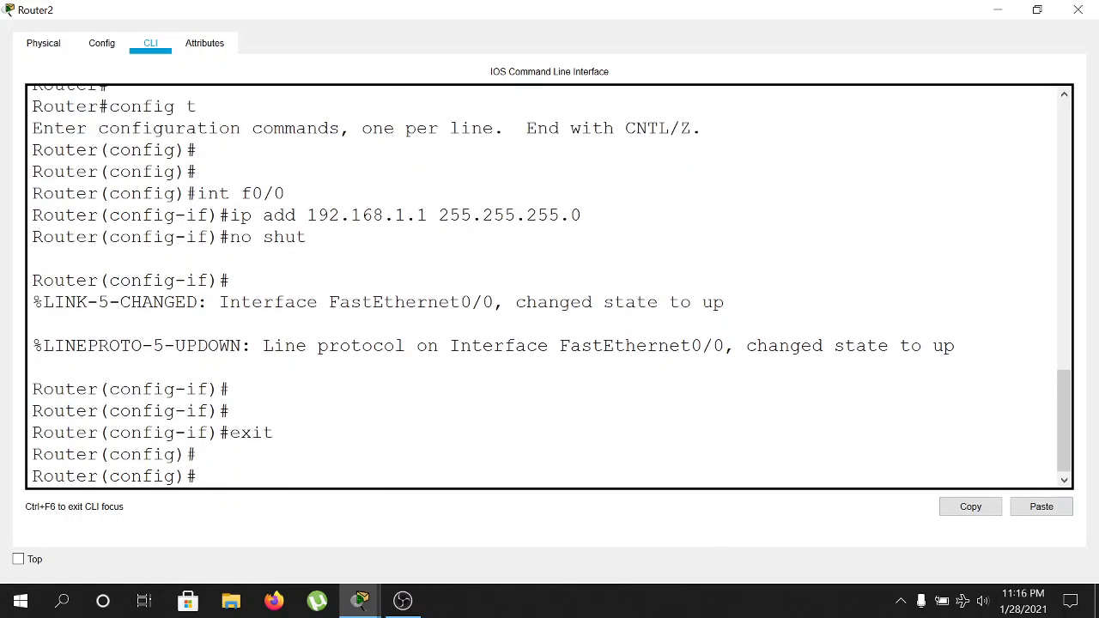
Step: Assign Router2's s0/0 interface the IP address 12.1.1.2 with mask 255.0.0.0 and enable it with no shut
text(int s0/0)
key(Return)
text(ip a)
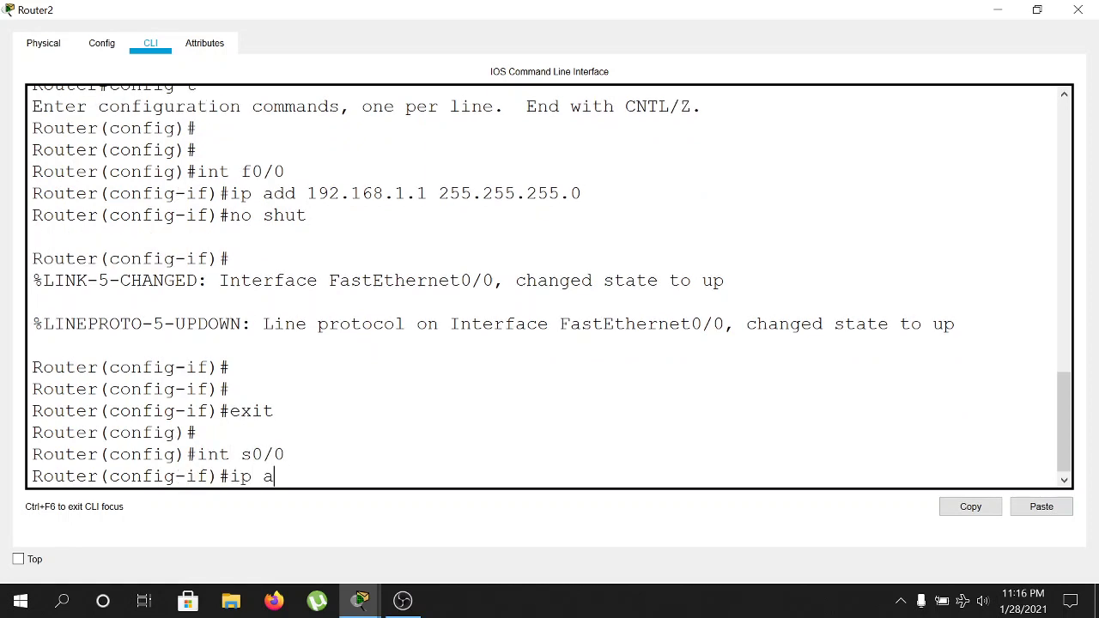
text(dd 12.1.1.2 255.0.0.0)
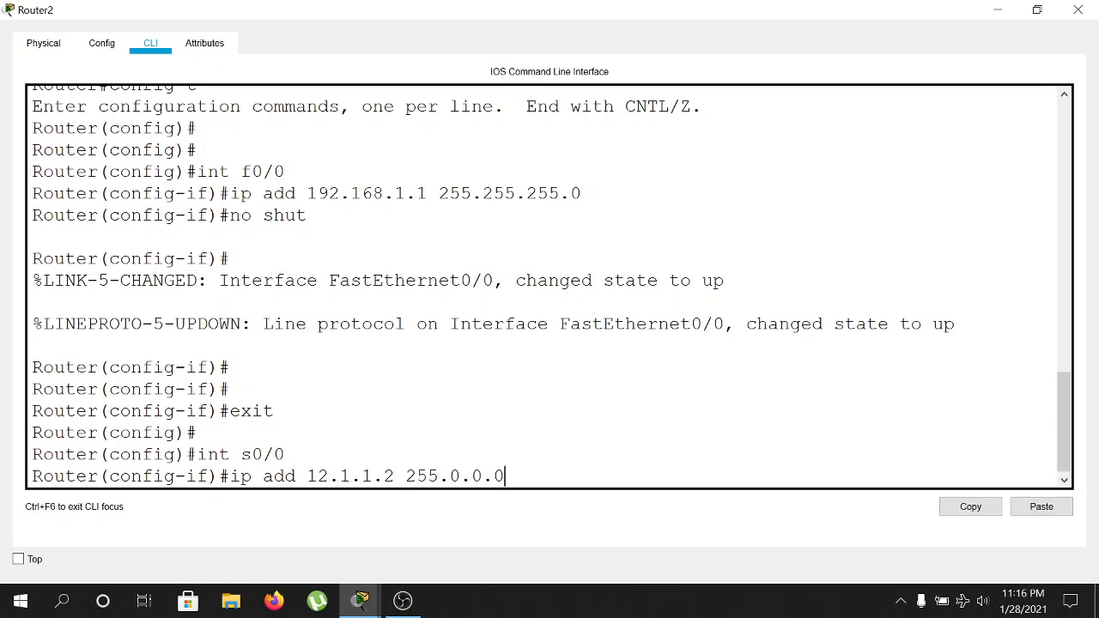
key(Return)
text(no shut)
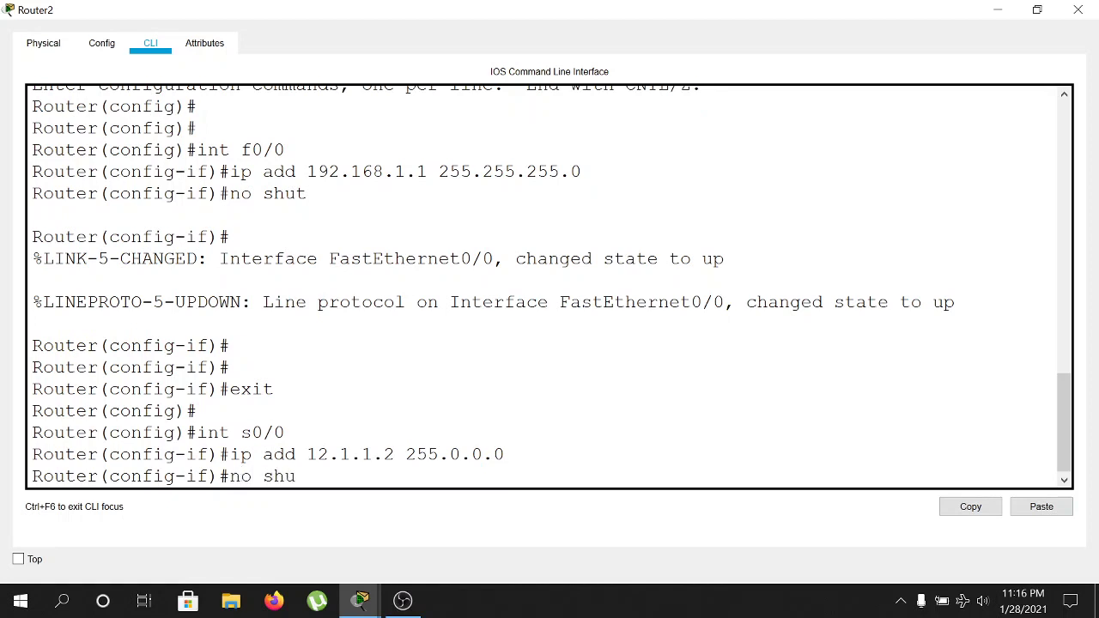
key(Return)
key(Return)
key(Return)
key(Return)
Step: Exit Router2's interface and global configuration modes back to privileged mode
text(er(config-if)#e)
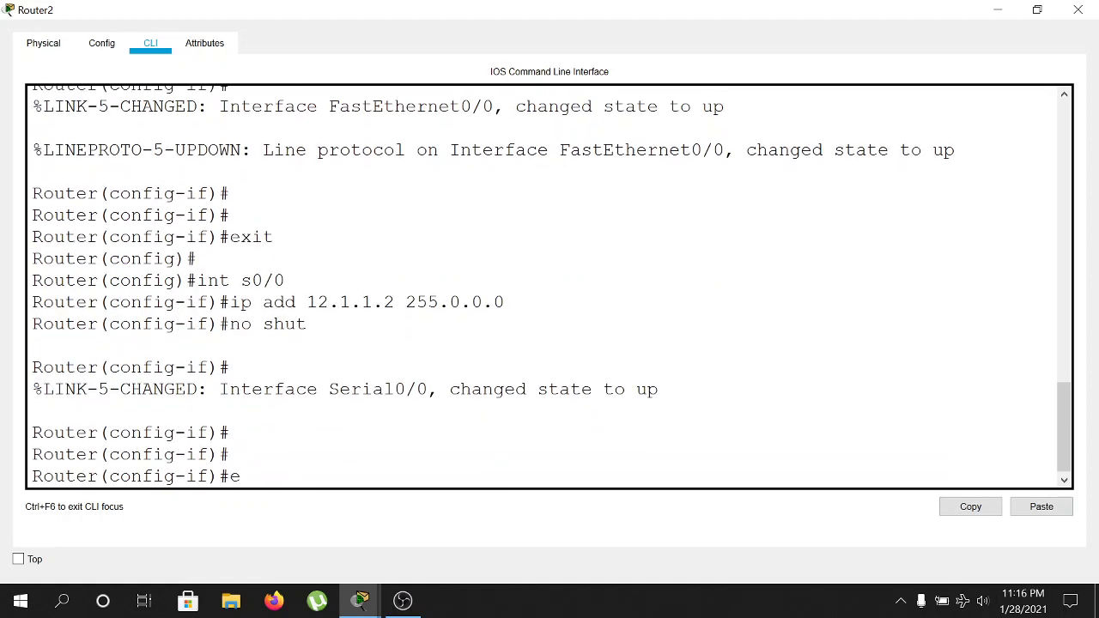
text(xit)
key(Return)
key(Return)
key(Return)
text(exi)
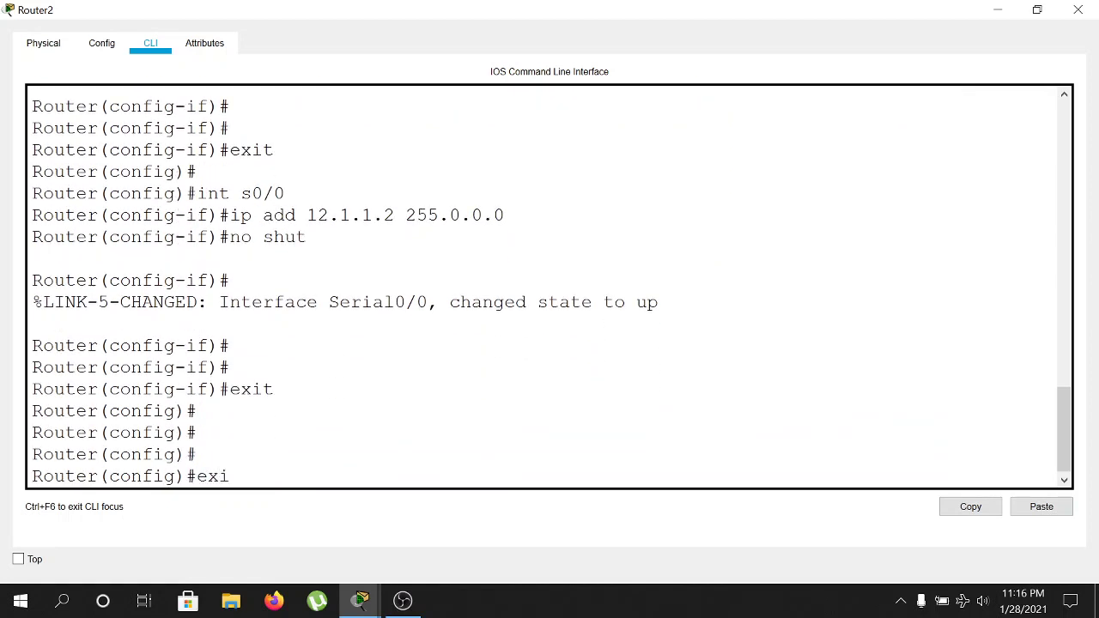
text(t)
key(Return)
key(Return)
key(Return)
key(Return)
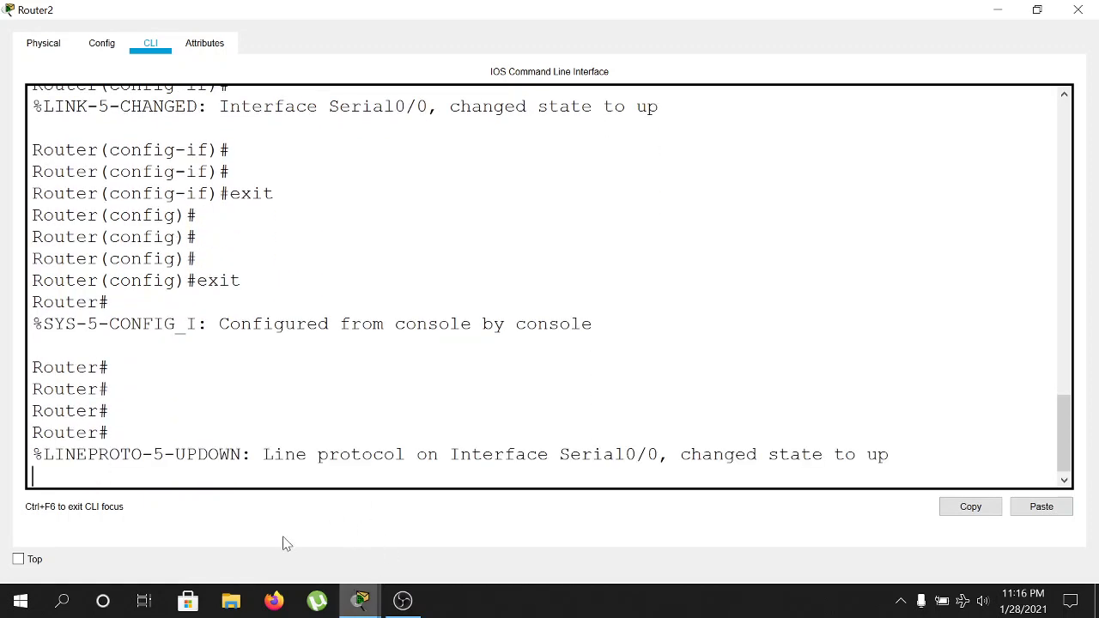
key(Return)
key(Return)
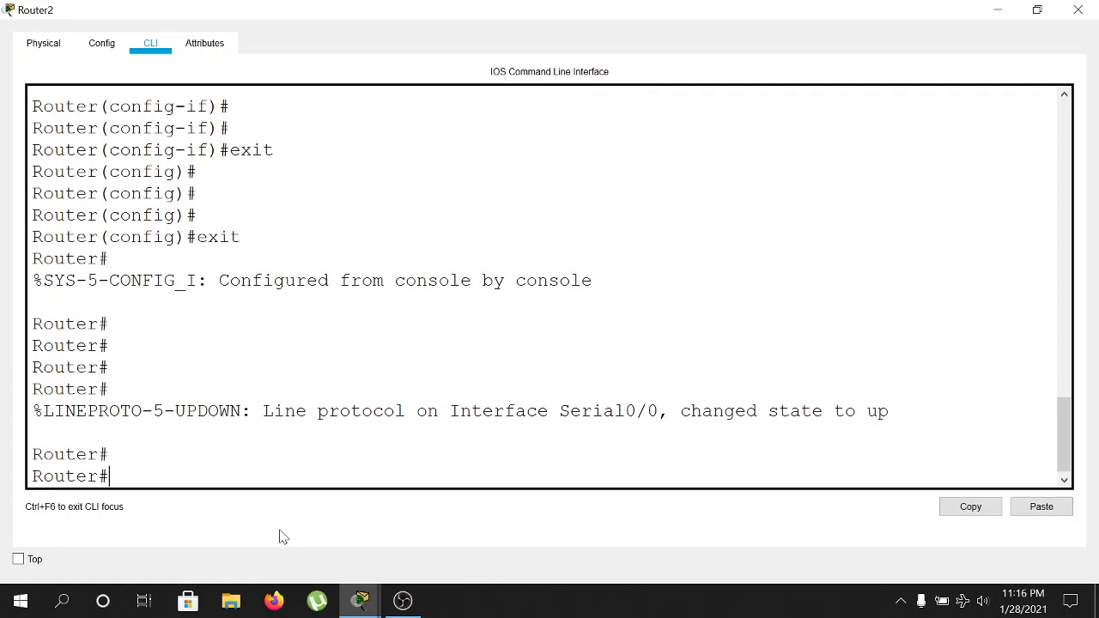
Step: Display Router2's routing table with show ip route
text(show ip route)
key(Return)
key(Return)
key(Return)
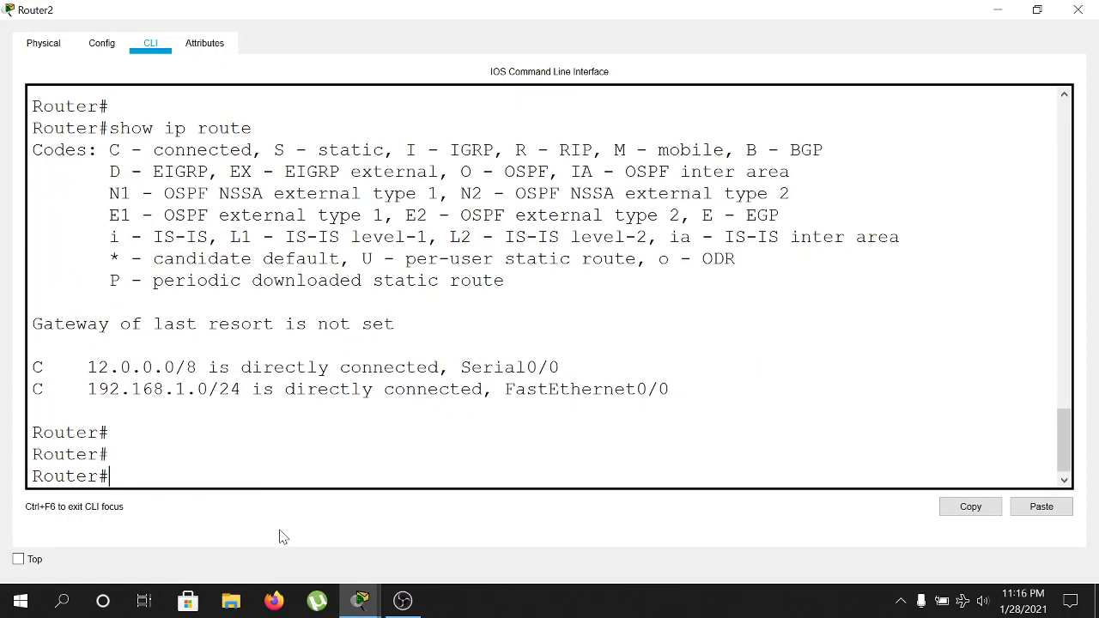
Step: Switch to Router1's command line and display its routing table with show ip route
mouse_move(362, 601)
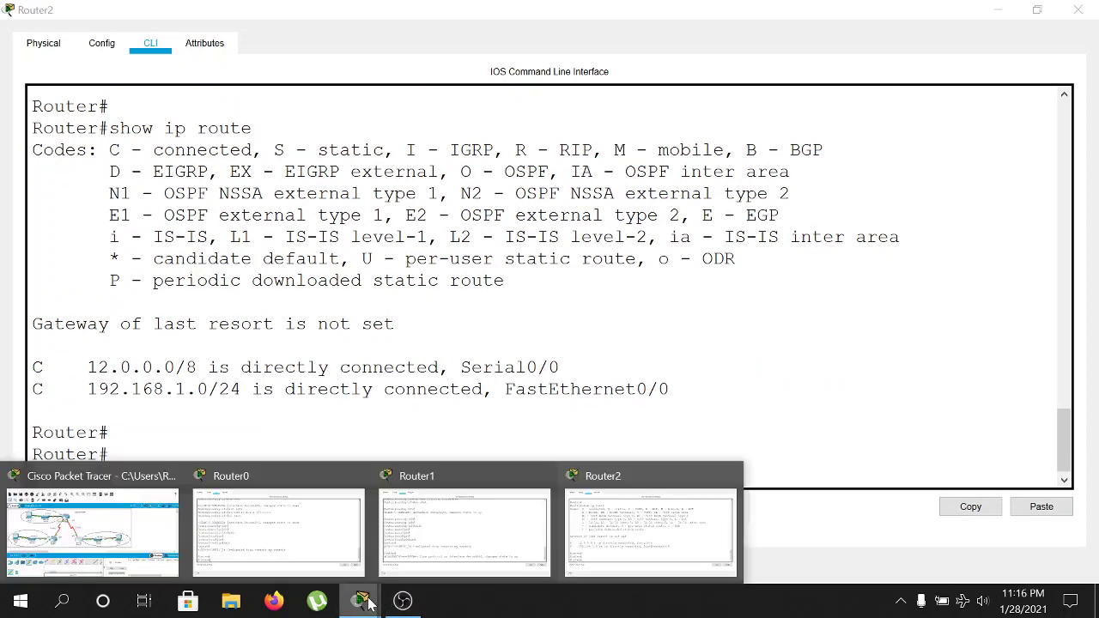
click(442, 498)
key(Return)
key(Return)
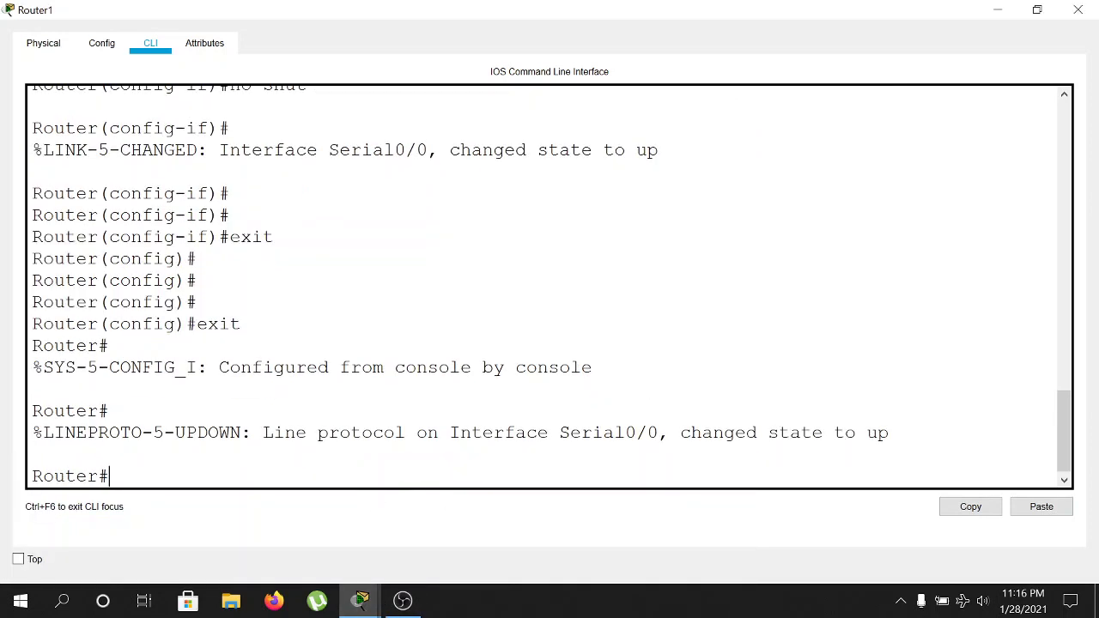
text(show ip)
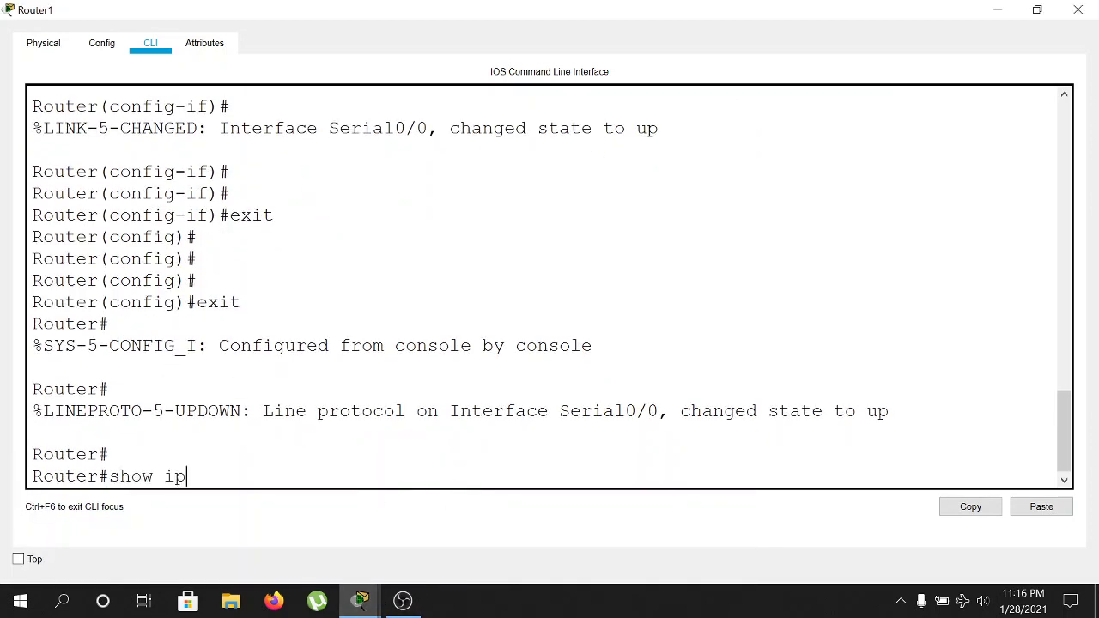
text( route)
key(Return)
key(Return)
key(Return)
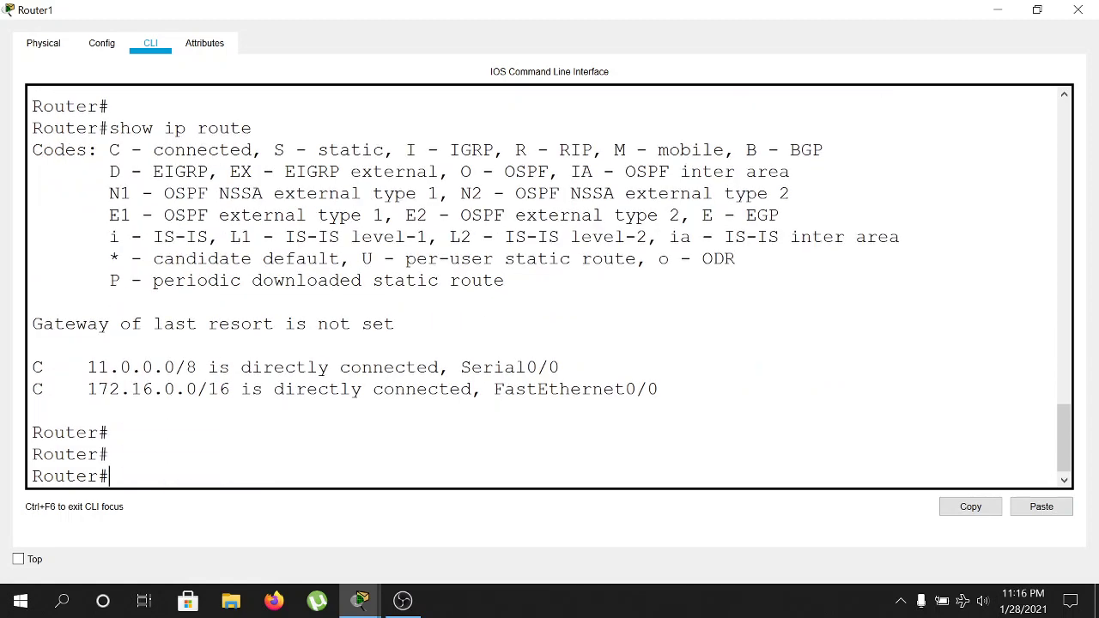
Step: Display Router0's routing table with show ip route and return to the topology
mouse_move(361, 602)
click(283, 527)
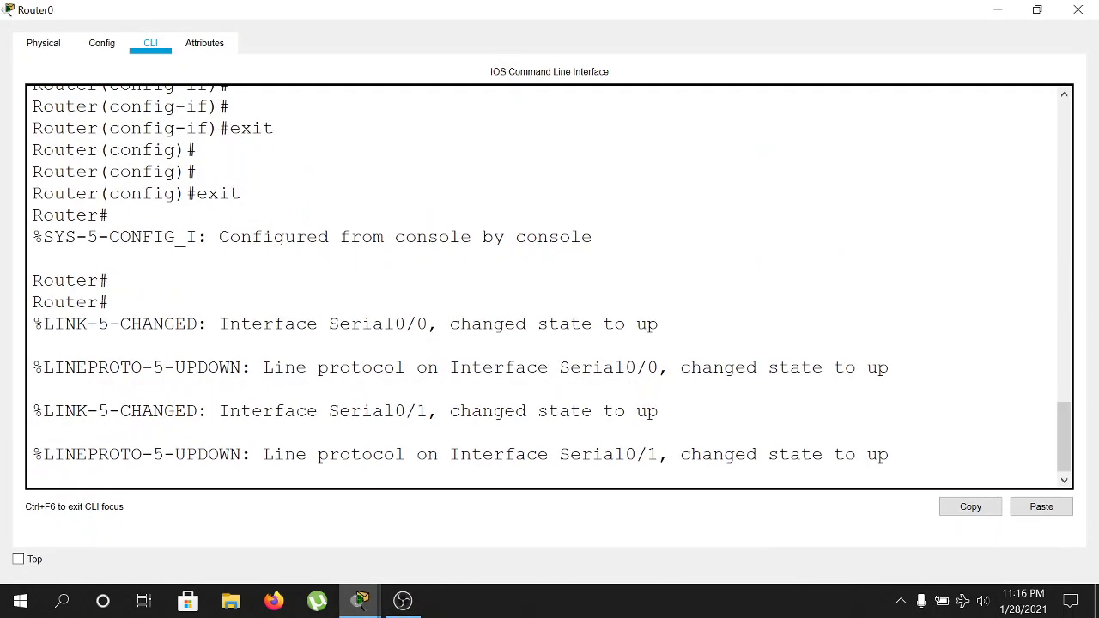
key(Return)
key(Return)
key(Return)
text(show)
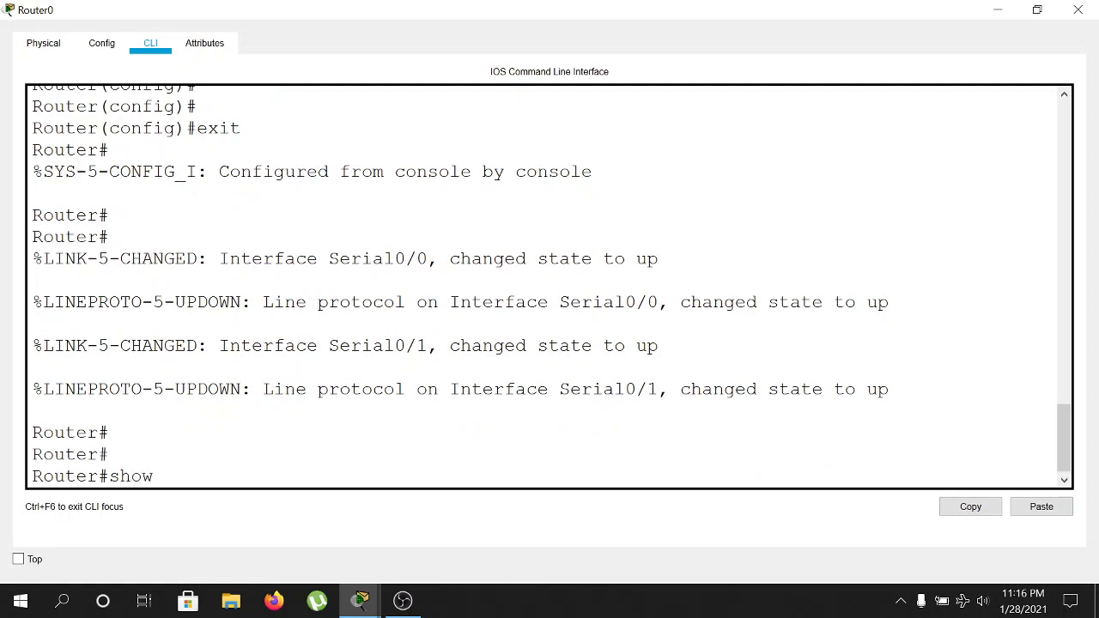
text( ip route)
key(Return)
key(Return)
key(Return)
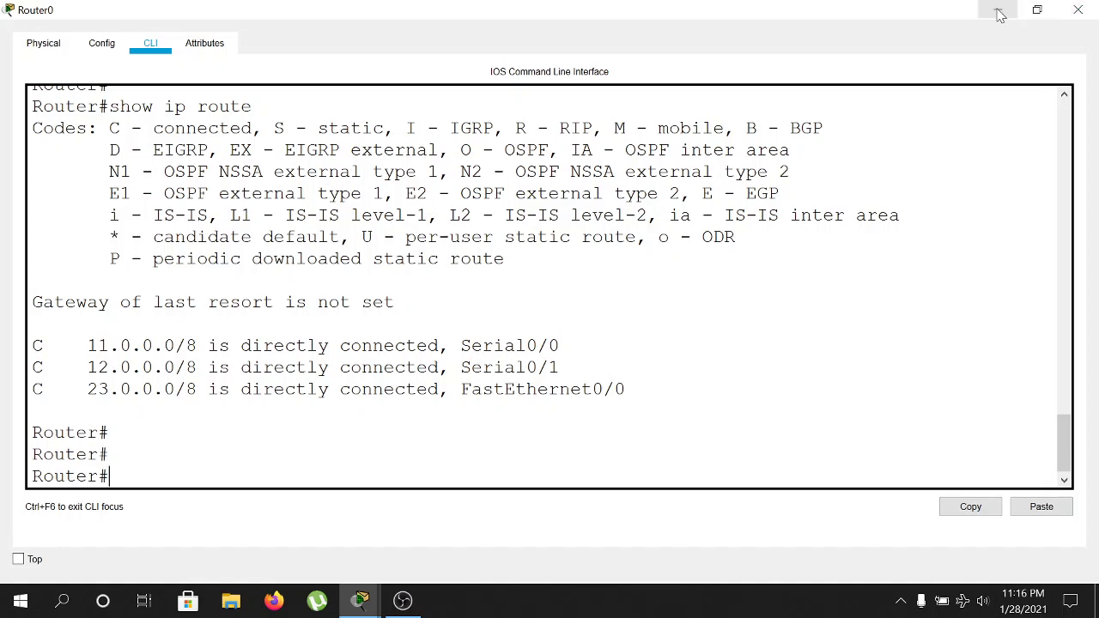
mouse_move(360, 601)
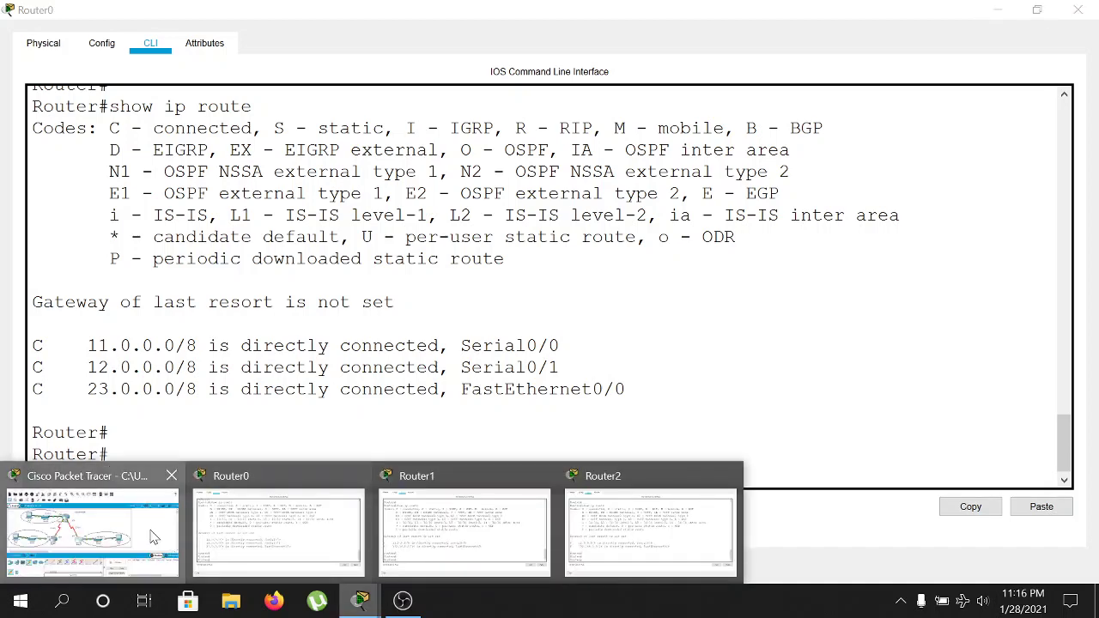
click(99, 526)
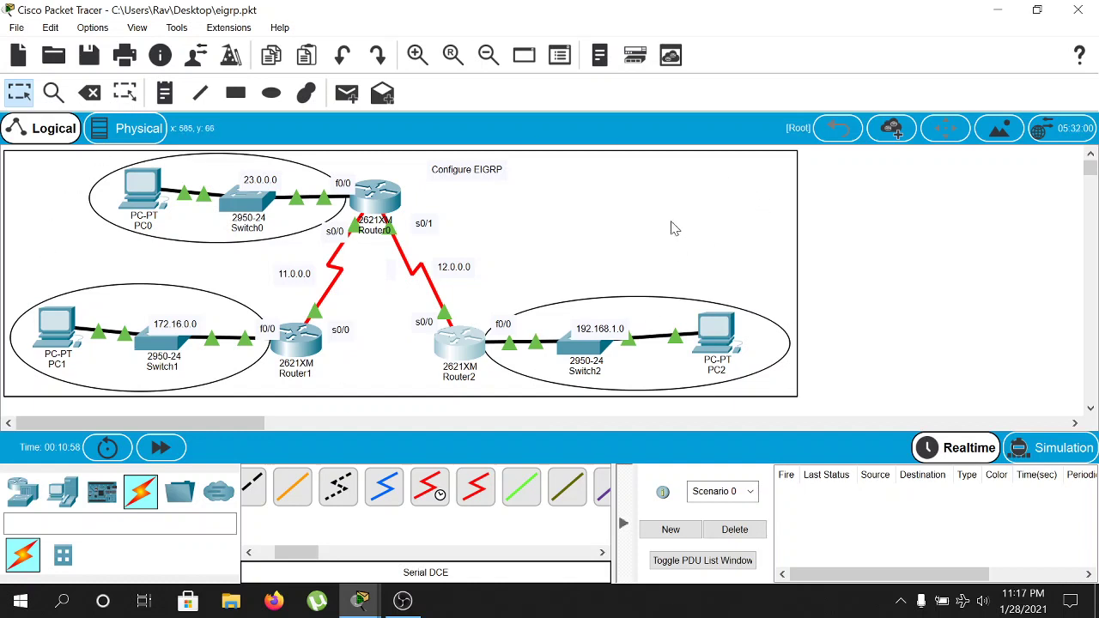
Step: Add a text note reading EIGRP 100 at the upper right inside the topology frame
mouse_move(478, 355)
click(165, 93)
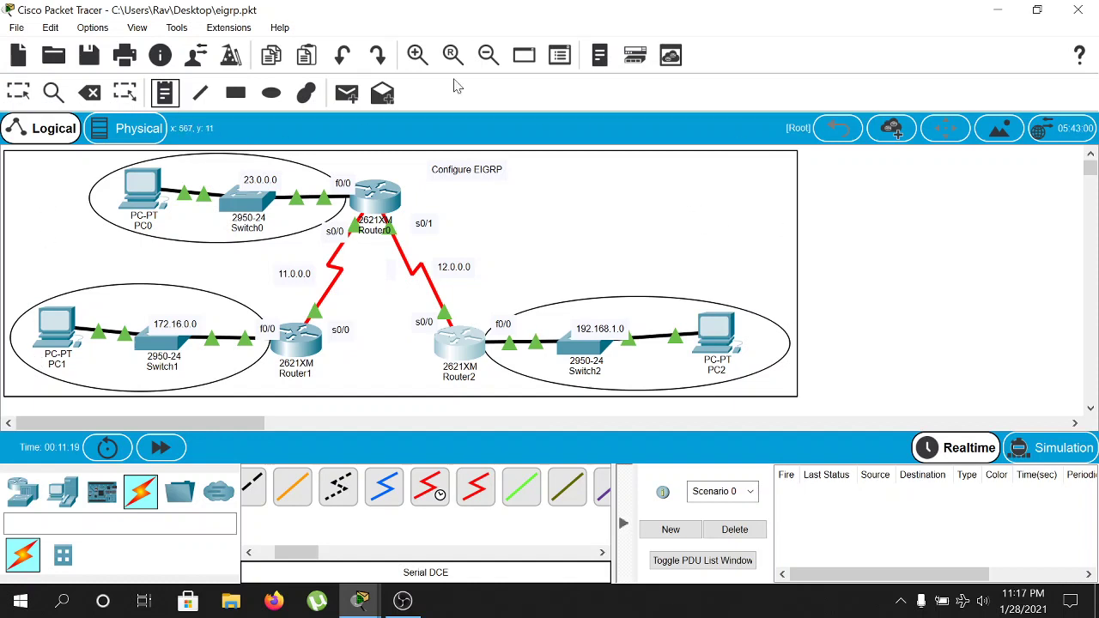
click(706, 168)
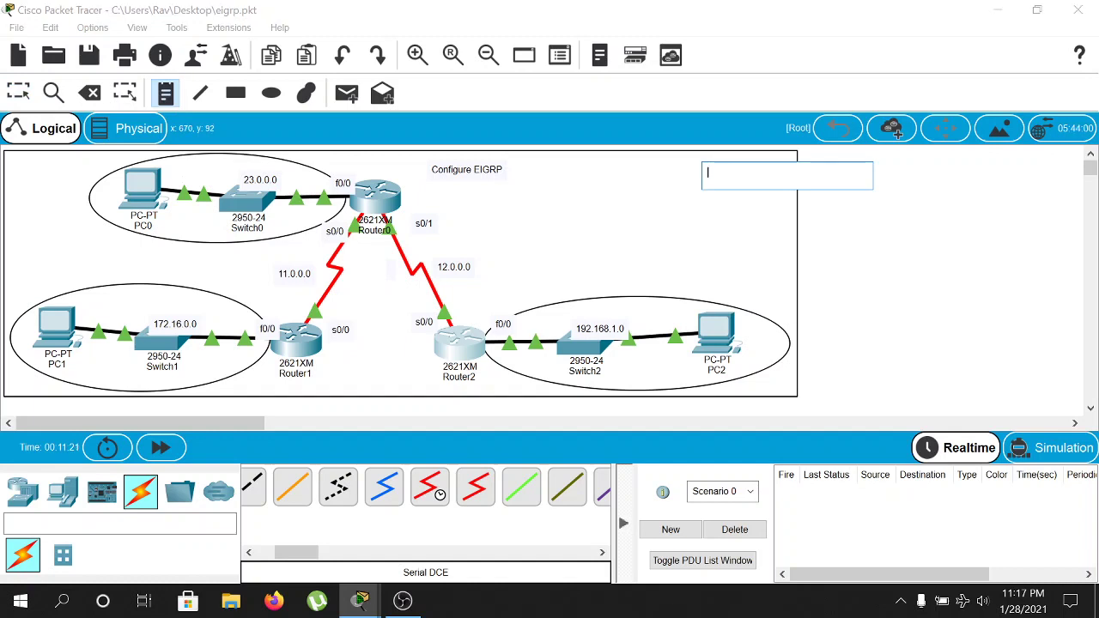
text(EIGRP 100)
click(731, 246)
key(Escape)
key(Escape)
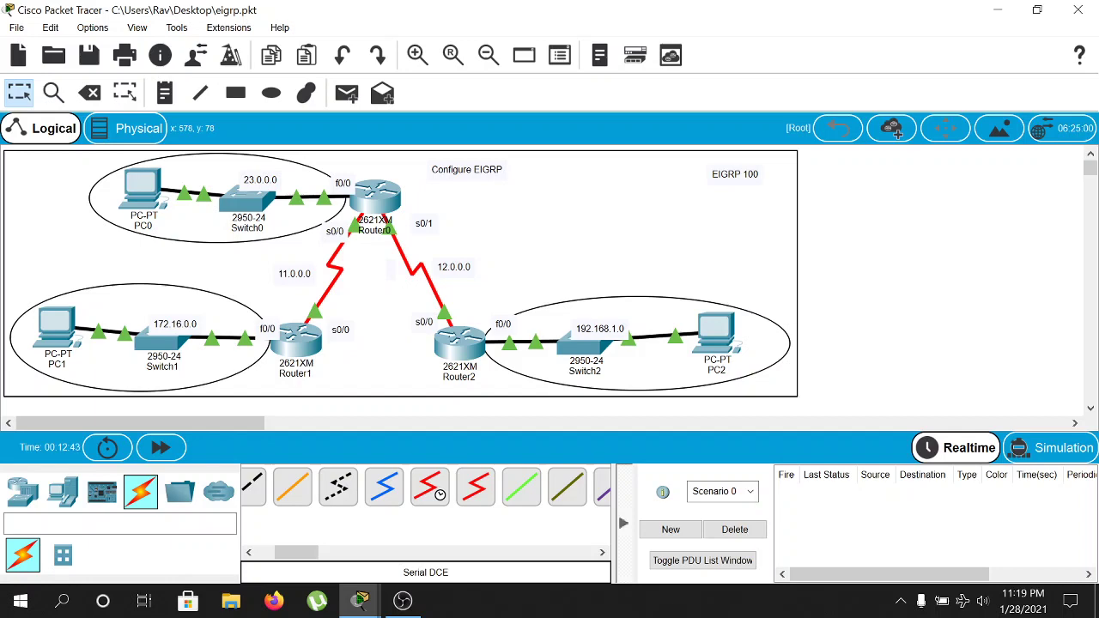
Step: Switch to Router0's command line and review its directly connected routes
mouse_move(362, 601)
click(319, 550)
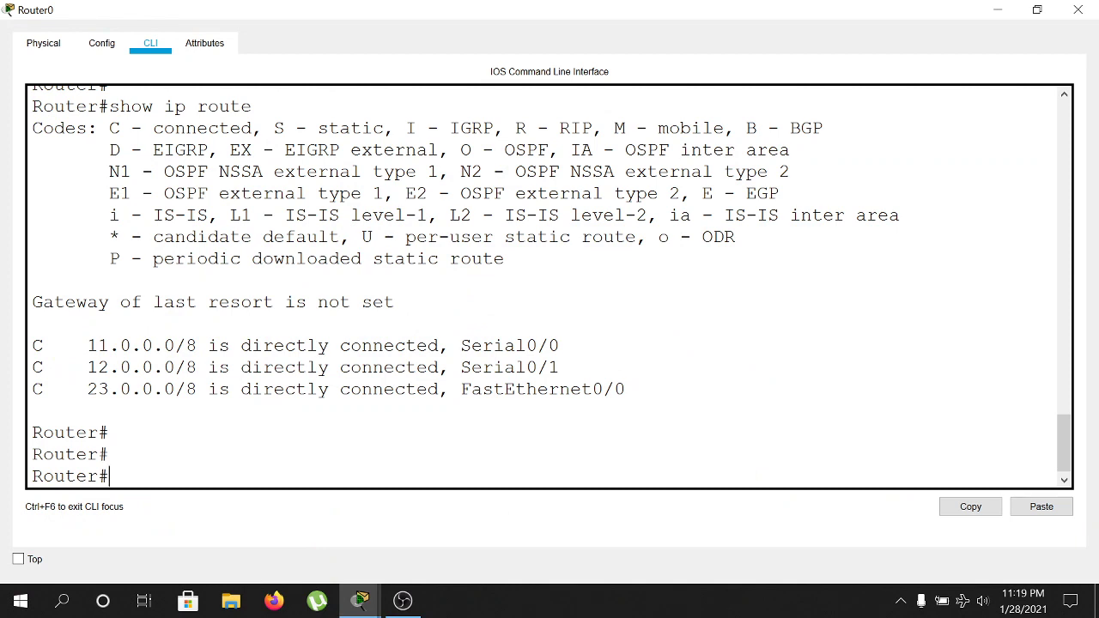
drag(33, 345, 626, 389)
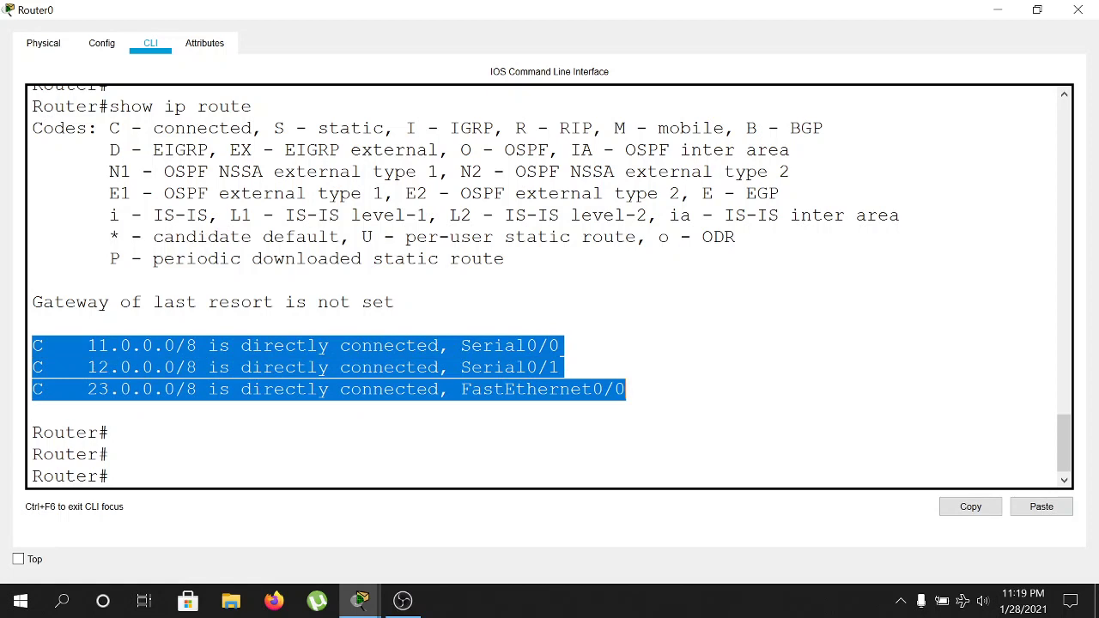
click(627, 389)
drag(32, 345, 627, 389)
click(626, 389)
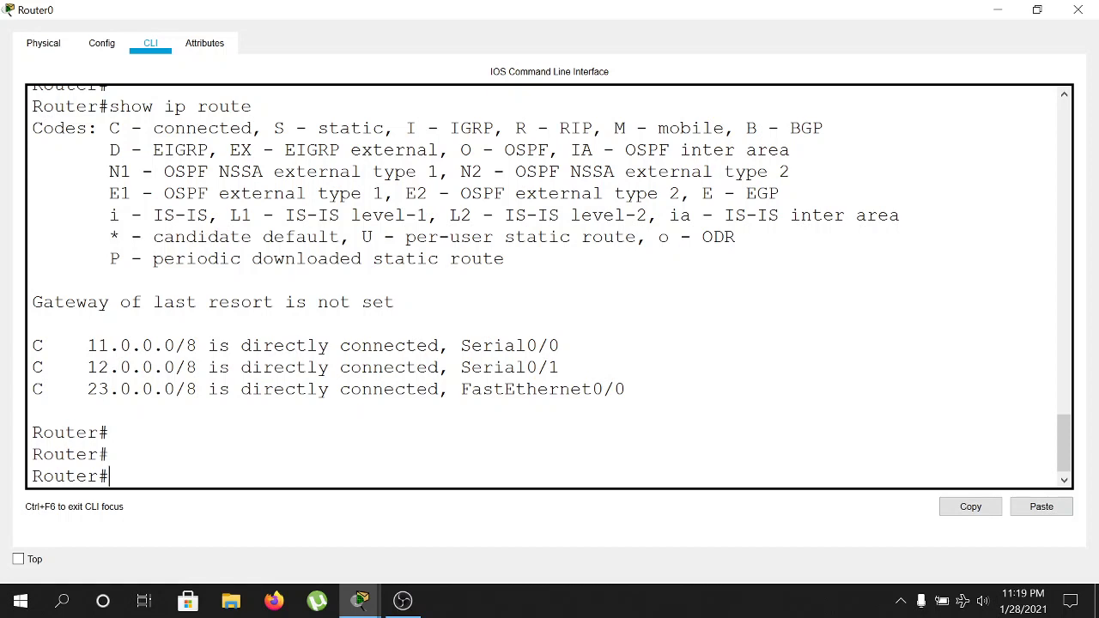
Step: Enter global configuration mode on Router0 with config t
text(confi gt)
key(BackSpace)
key(BackSpace)
key(BackSpace)
text(g t)
key(Return)
key(Return)
key(Return)
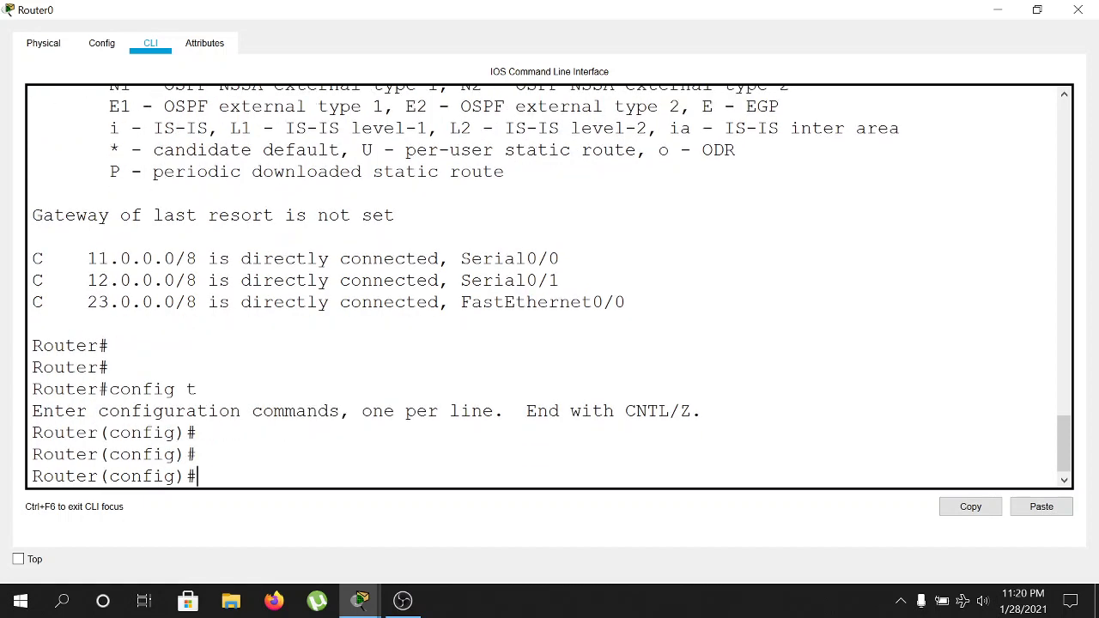
Step: Look up the parameter expected by the router eigrp command on Router0 using the command help
text(router)
key(Tab)
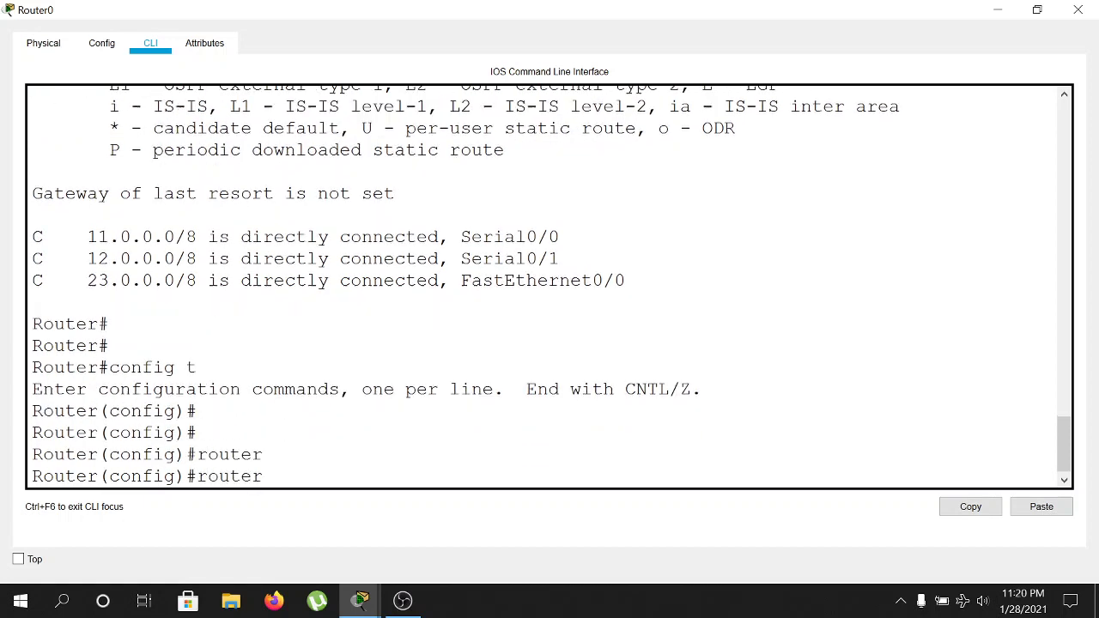
text(eigrp)
text(?)
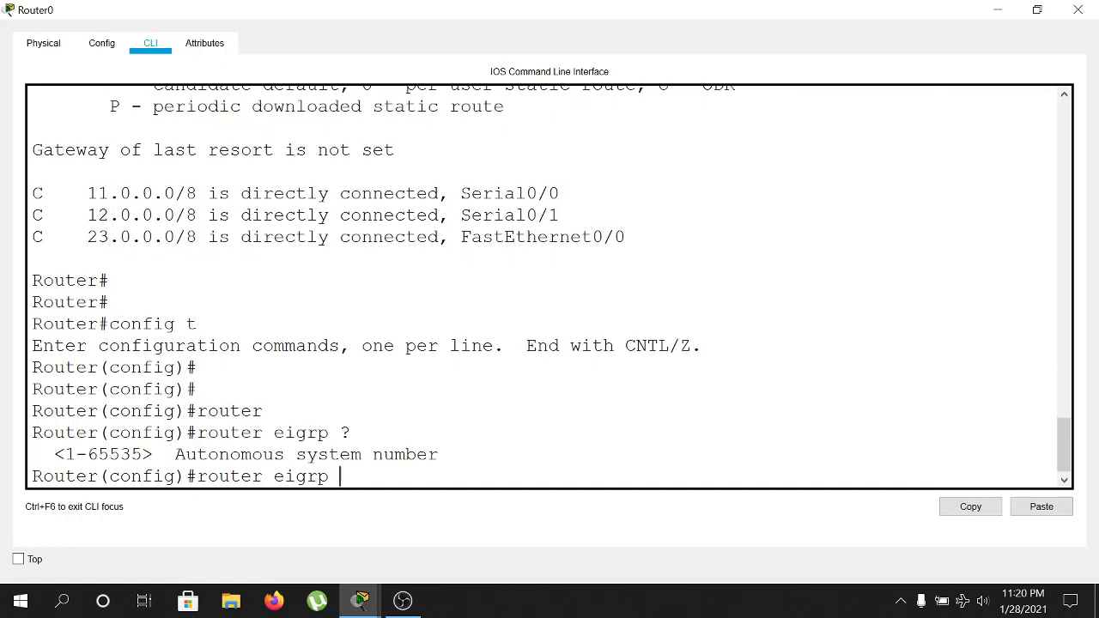
Step: Start EIGRP with autonomous system number 100 on Router0, checking the number against the topology note
drag(176, 455, 438, 454)
text(100)
drag(66, 454, 143, 454)
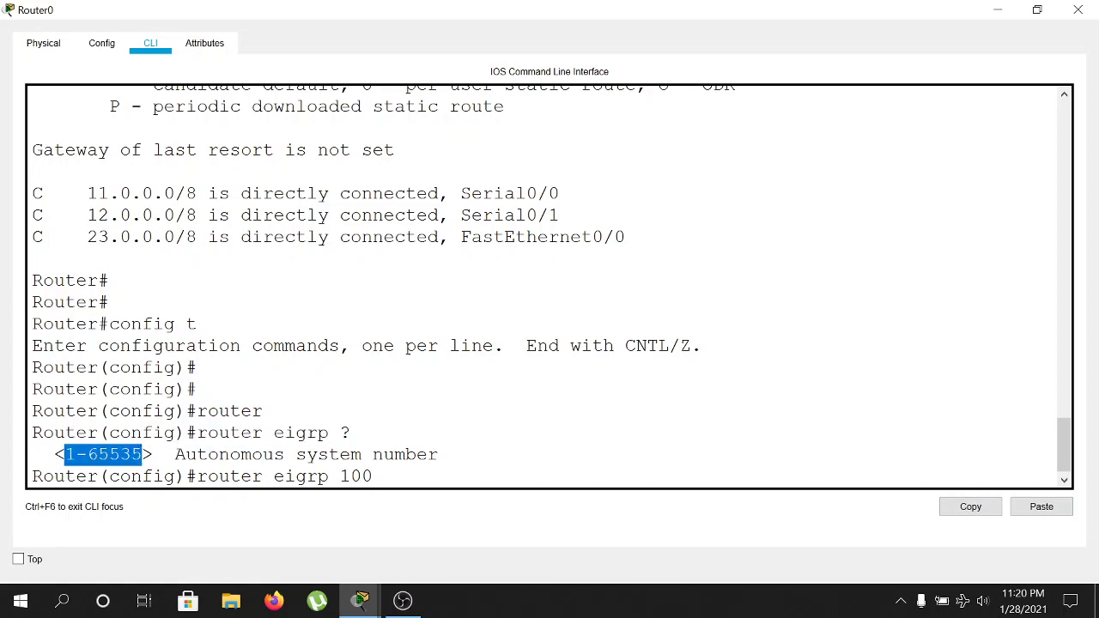
click(143, 455)
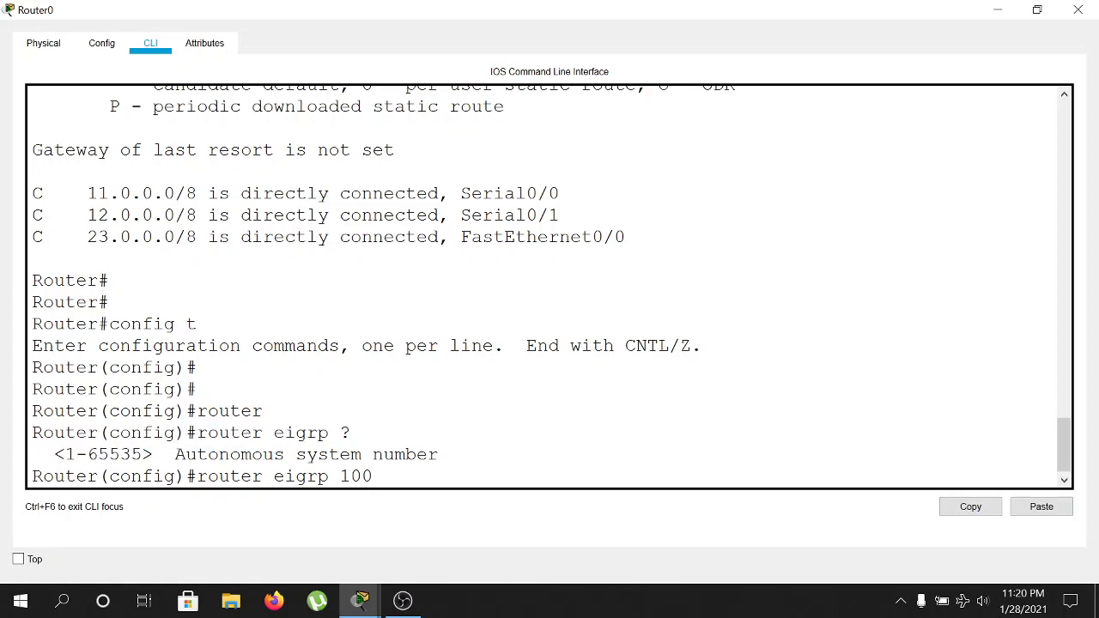
click(361, 600)
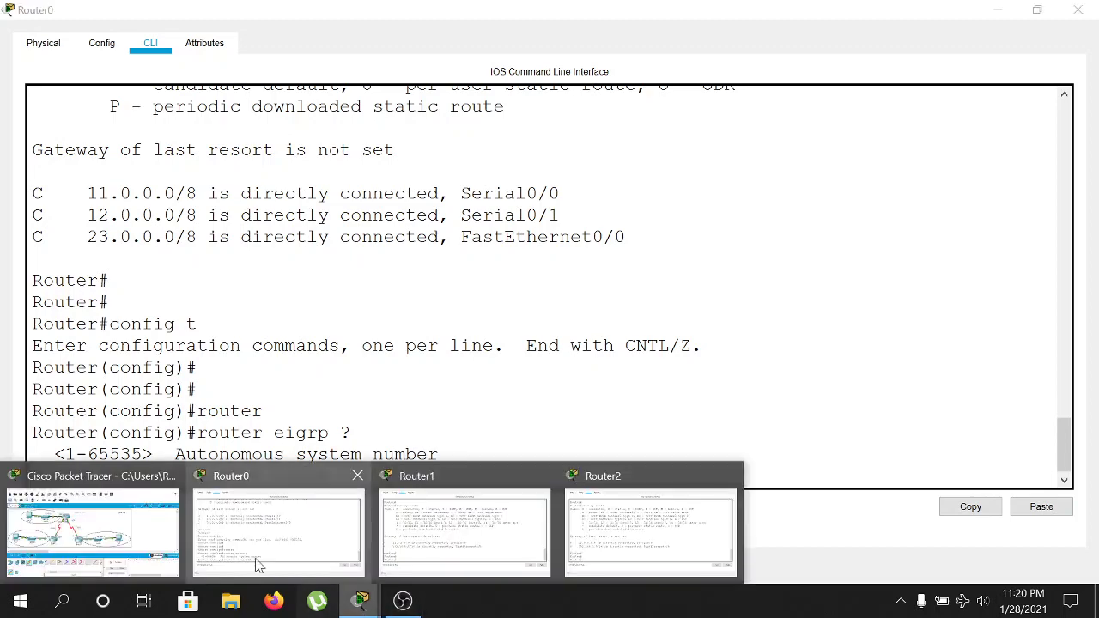
click(257, 564)
click(360, 600)
click(93, 528)
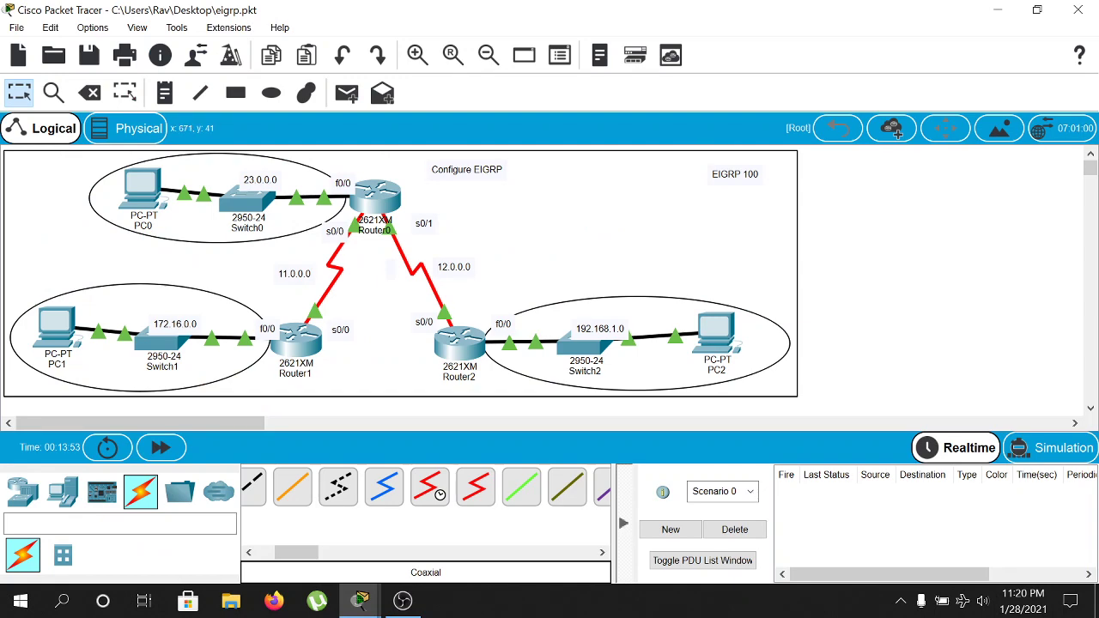
click(362, 602)
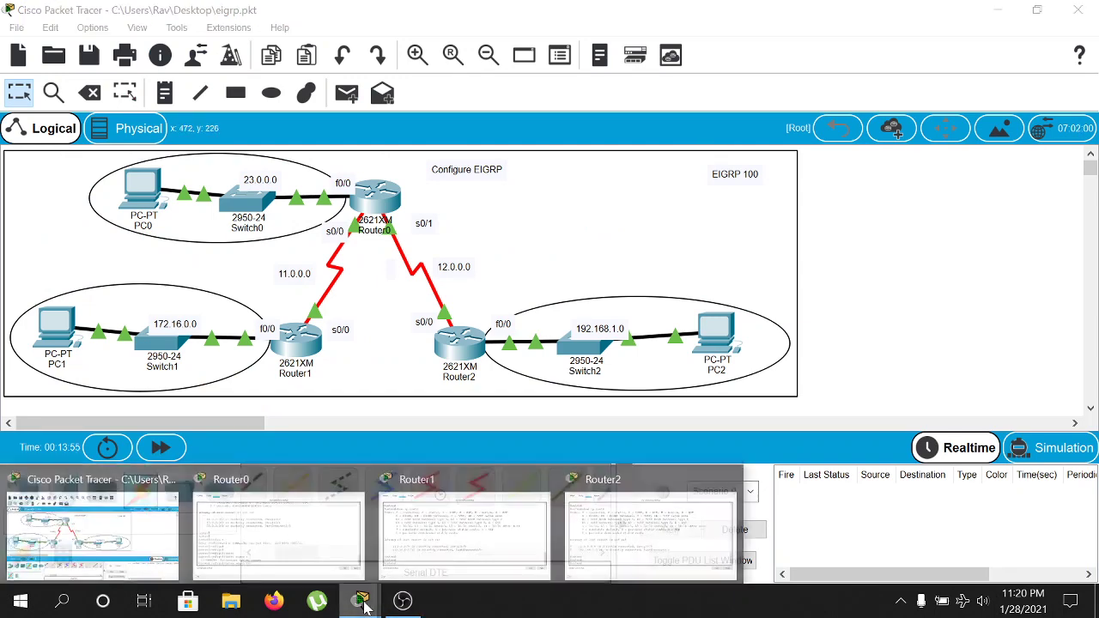
click(292, 537)
key(Return)
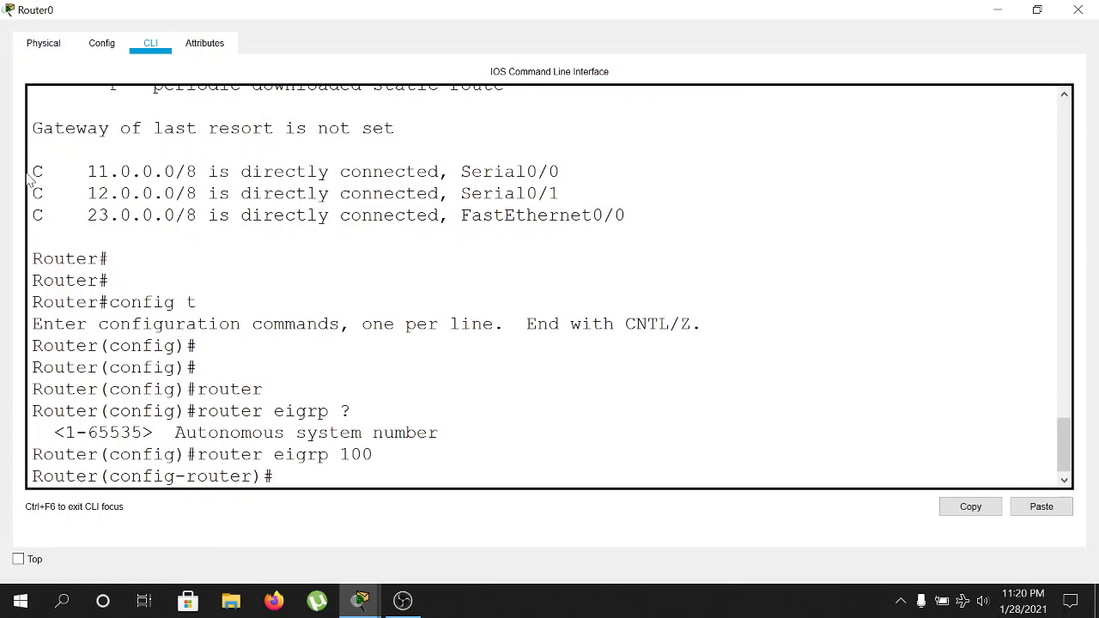
Step: Advertise network 11.0.0.0 in Router0's EIGRP 100 process
drag(31, 176, 307, 217)
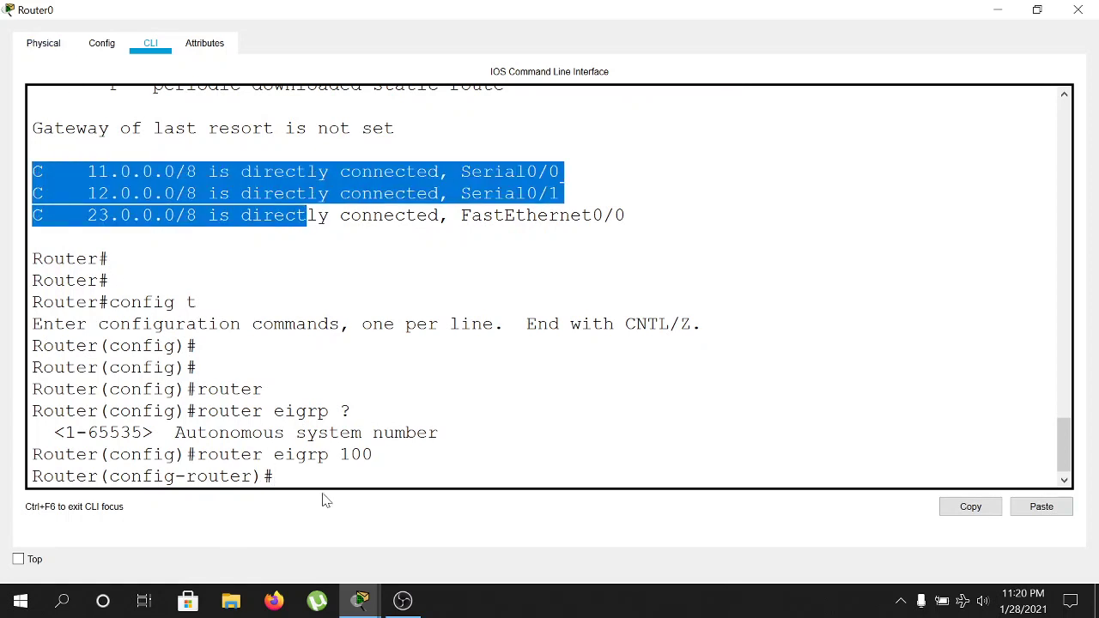
key(ctrl+c)
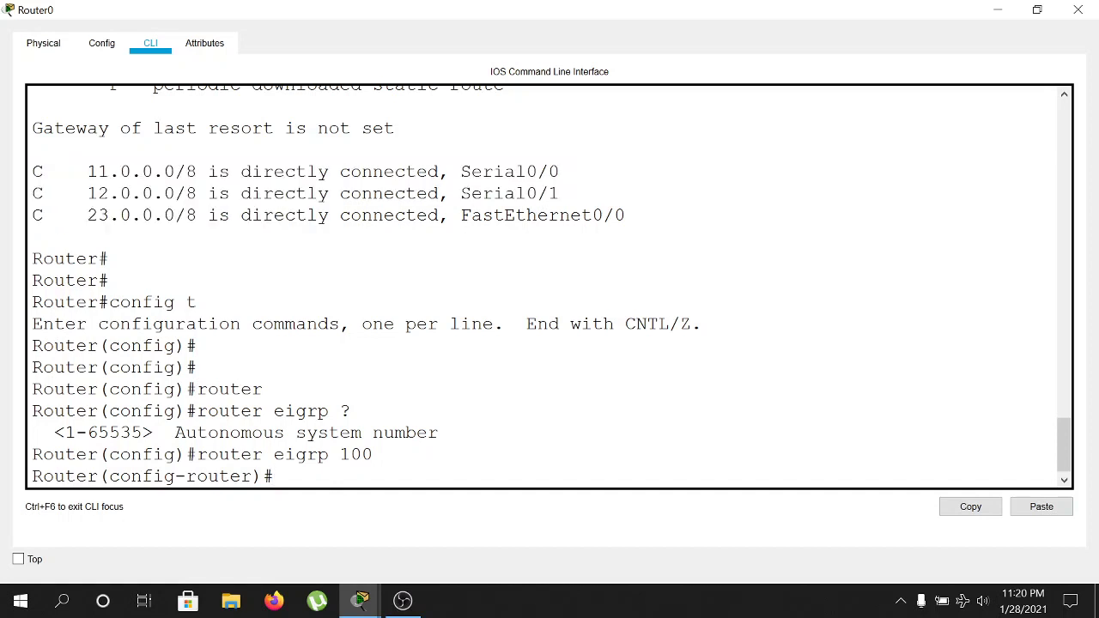
drag(273, 455, 340, 454)
key(ctrl+c)
text(net)
text(work)
key(BackSpace)
key(BackSpace)
key(BackSpace)
key(BackSpace)
key(BackSpace)
text(work 110)
key(BackSpace)
text(.0.0.0)
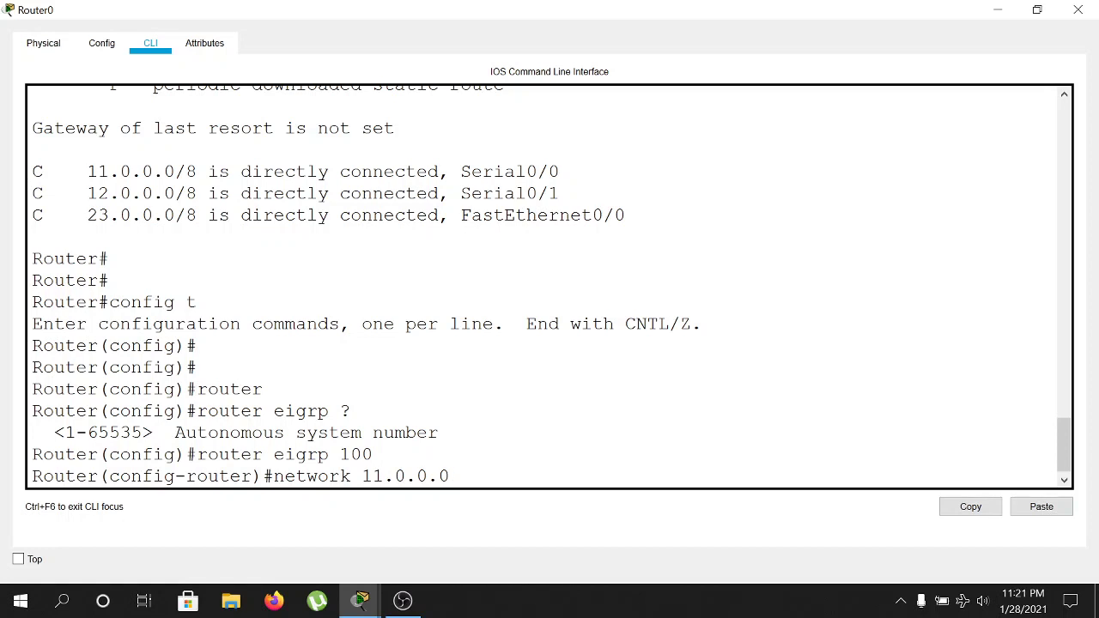
key(Return)
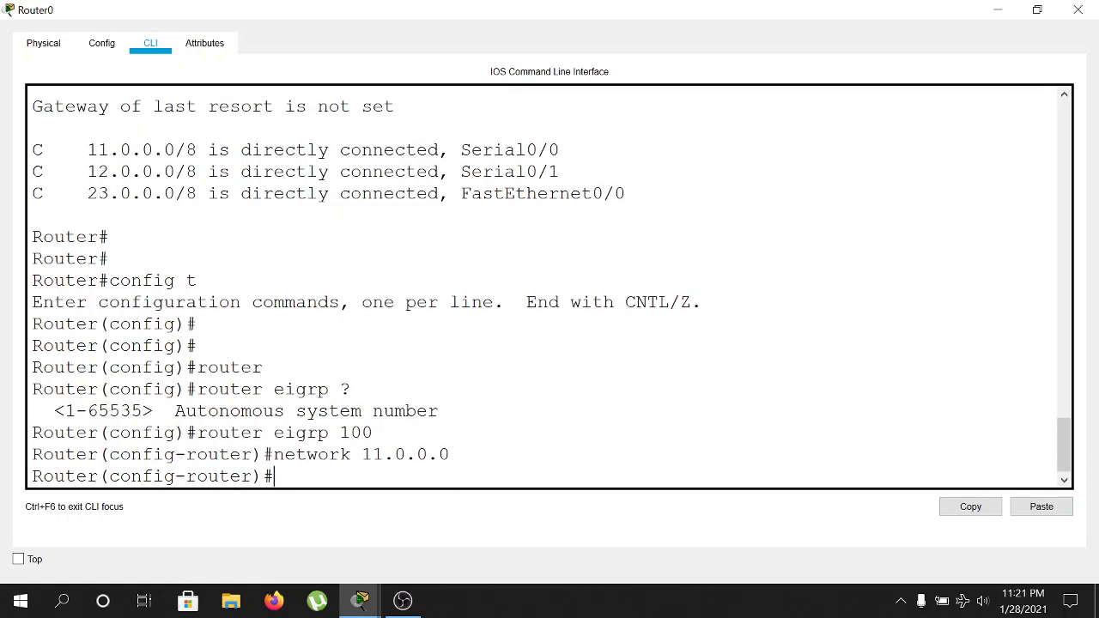
Step: Advertise networks 12.0.0.0 and 23.0.0.0 in Router0's EIGRP 100 process
text(net 12.0.0.0)
key(Return)
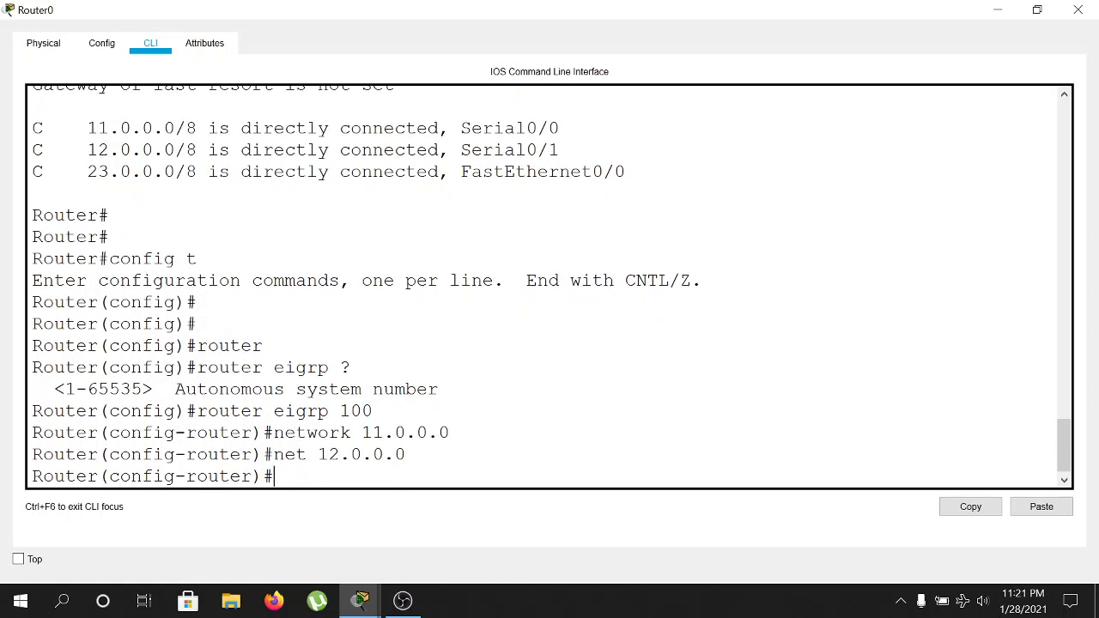
text(net 23.0.0.0.0)
key(Return)
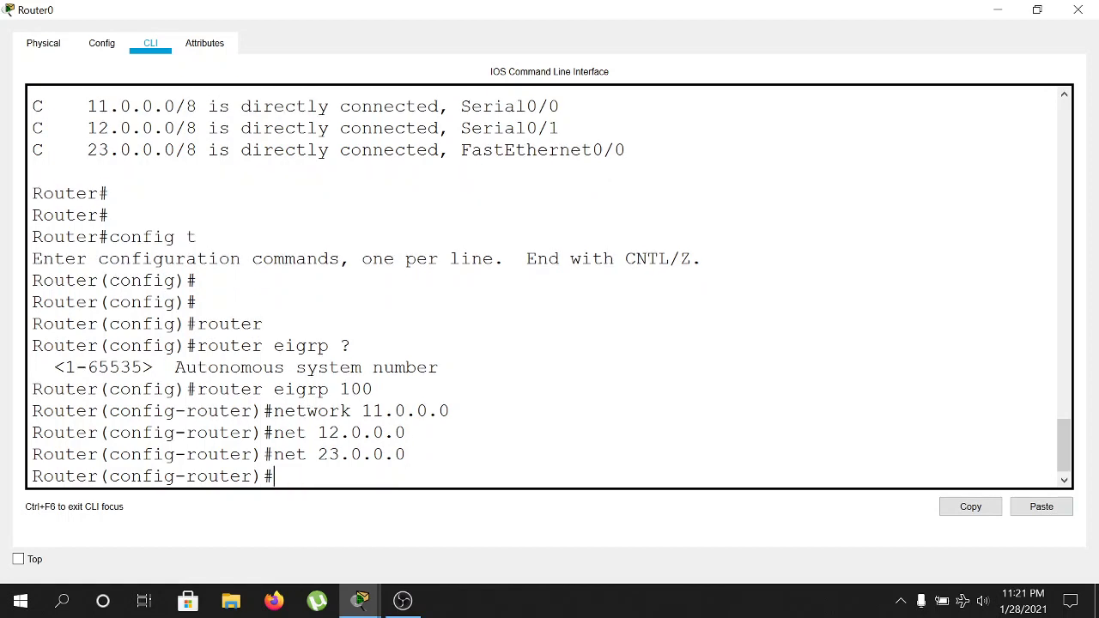
Step: Exit Router0's EIGRP and global configuration modes back to privileged mode
drag(373, 390, 275, 390)
click(274, 390)
key(Return)
key(Return)
key(Return)
key(Return)
text(e)
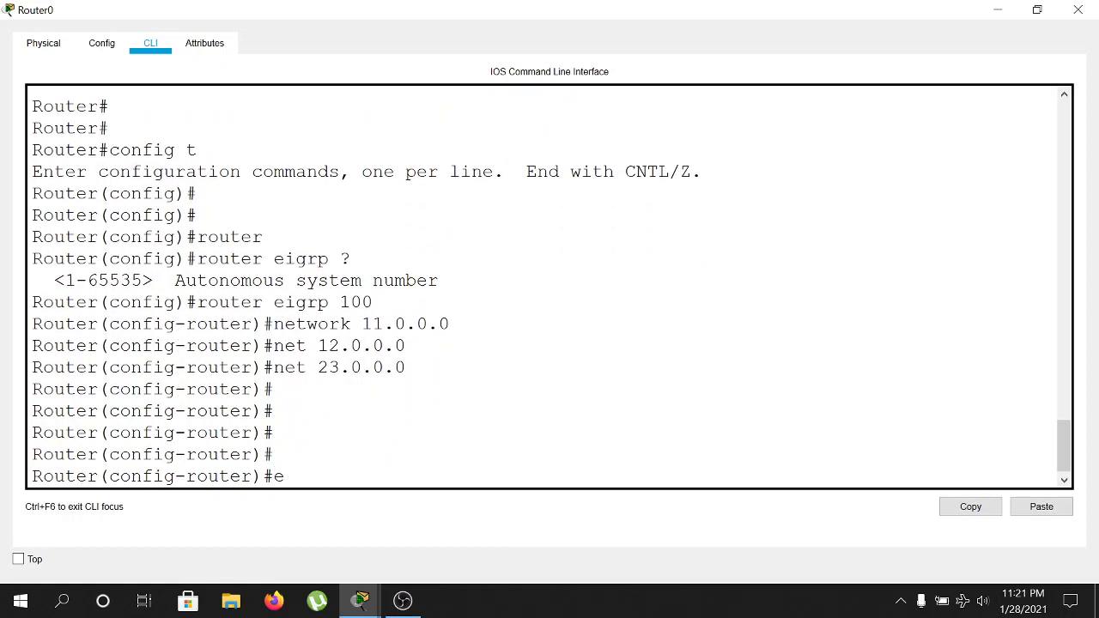
text(xit)
key(Return)
key(Return)
text(exit)
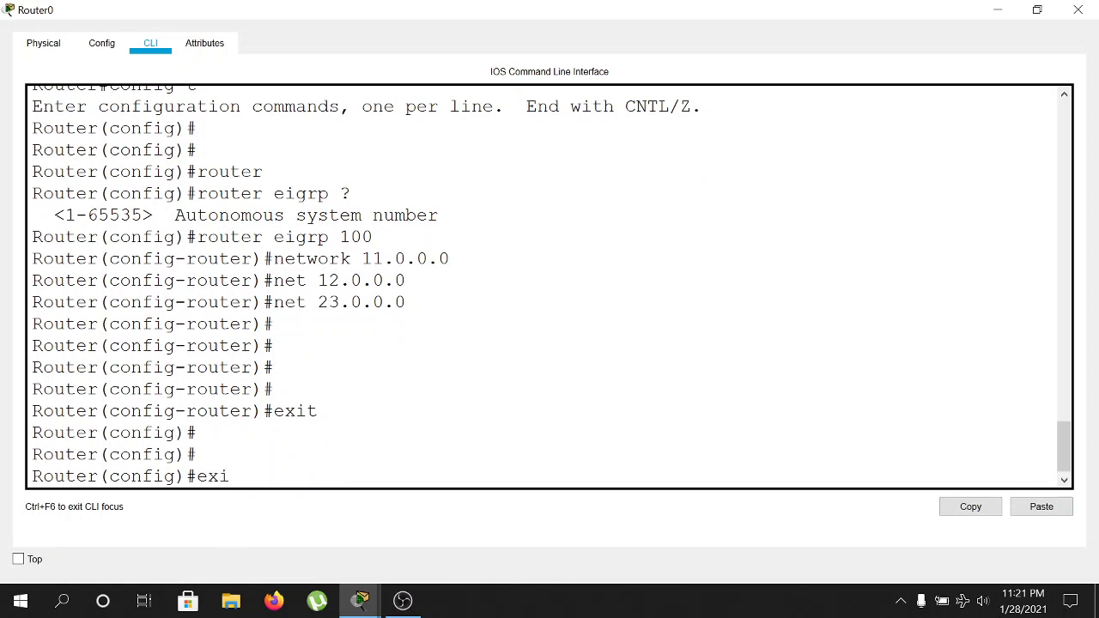
key(Return)
Step: Switch to Router1's command line and enter global configuration mode with config t
mouse_move(361, 601)
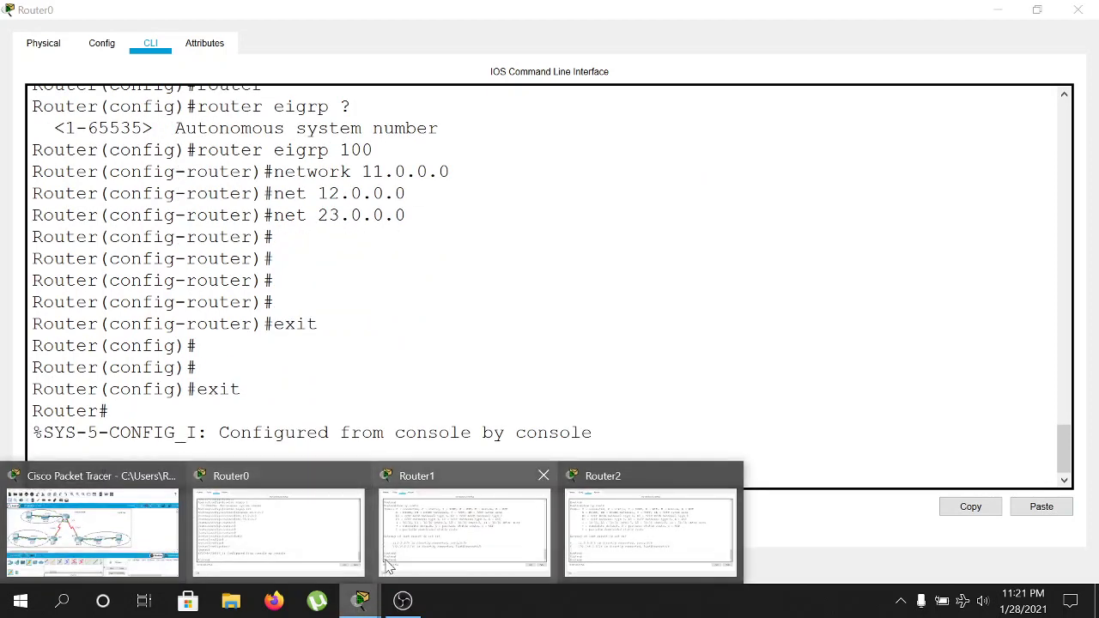
click(434, 538)
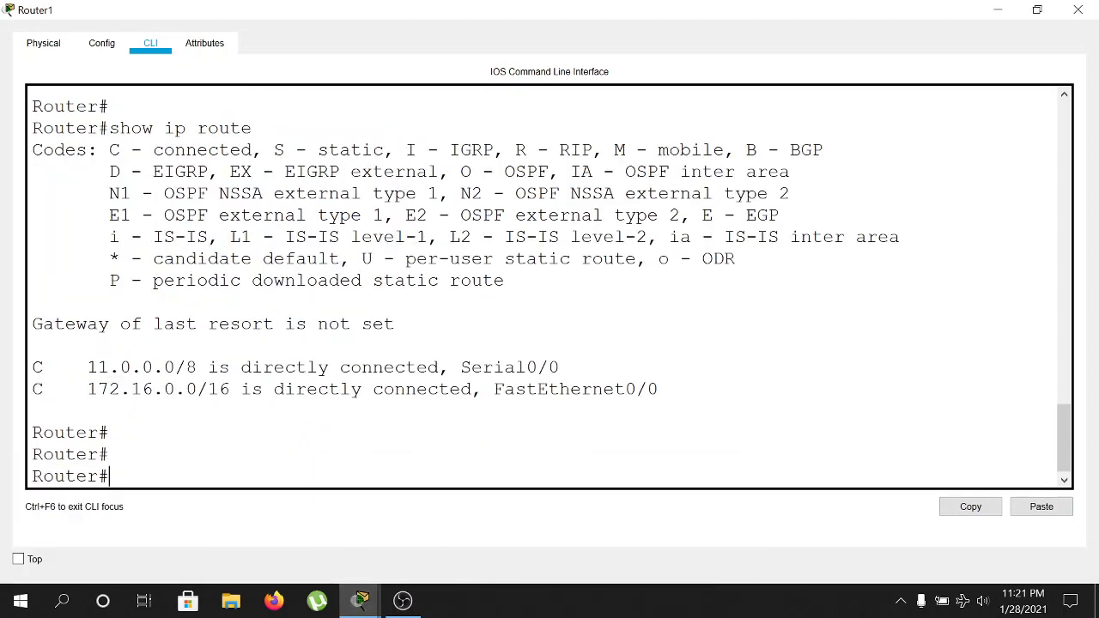
text(config t)
key(Return)
key(Return)
key(Return)
Step: Start EIGRP with autonomous system number 100 on Router1, checking the number against the topology note
text(router)
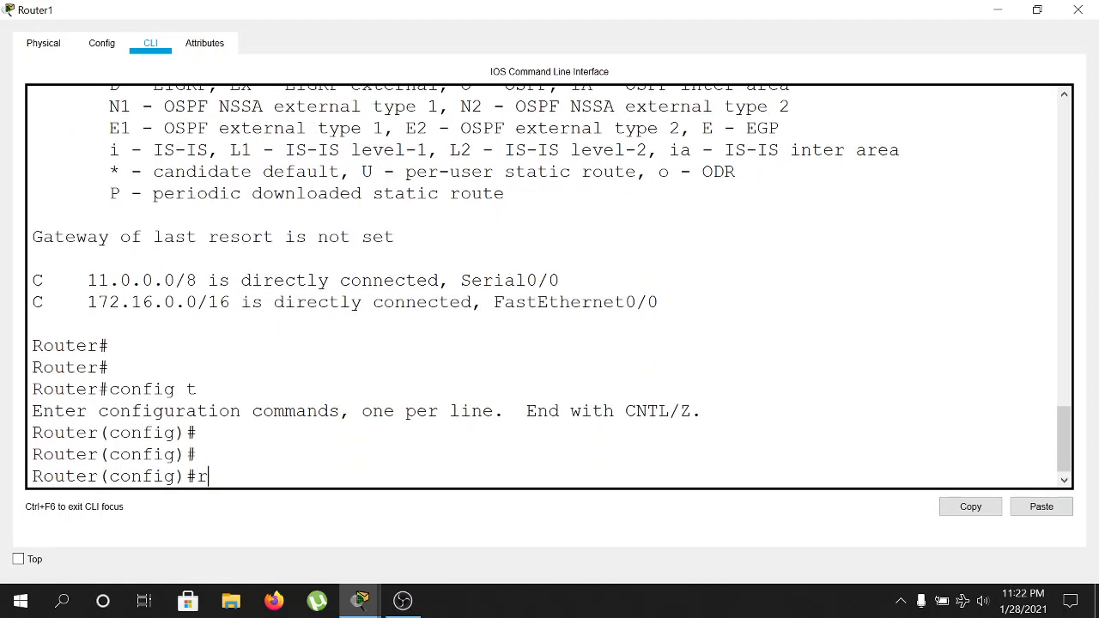
key(Tab)
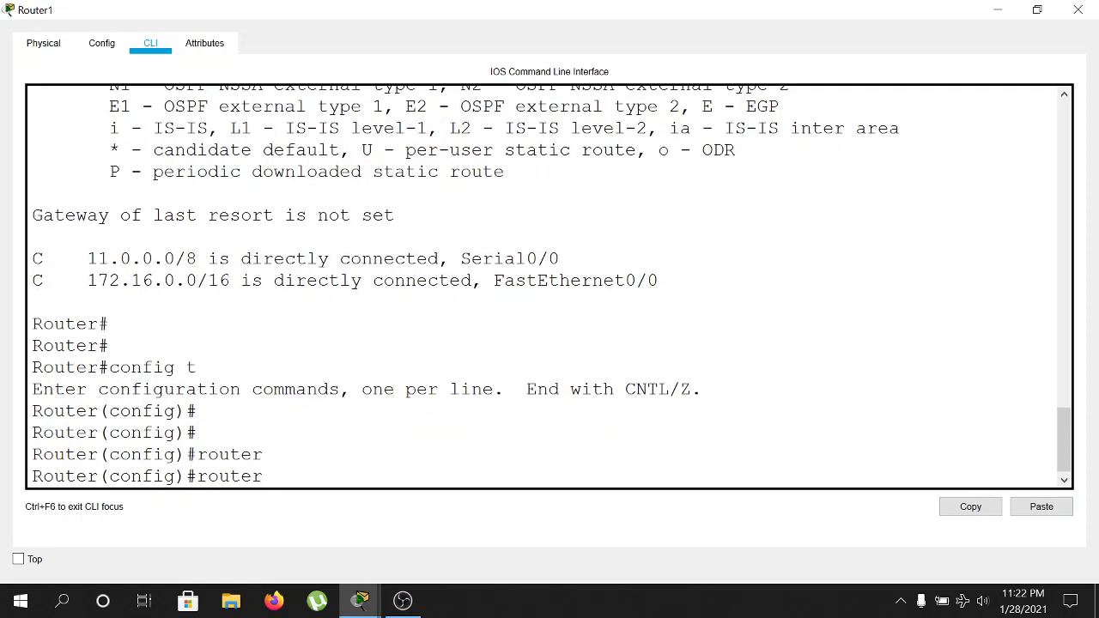
text(eigrp 100)
mouse_move(361, 601)
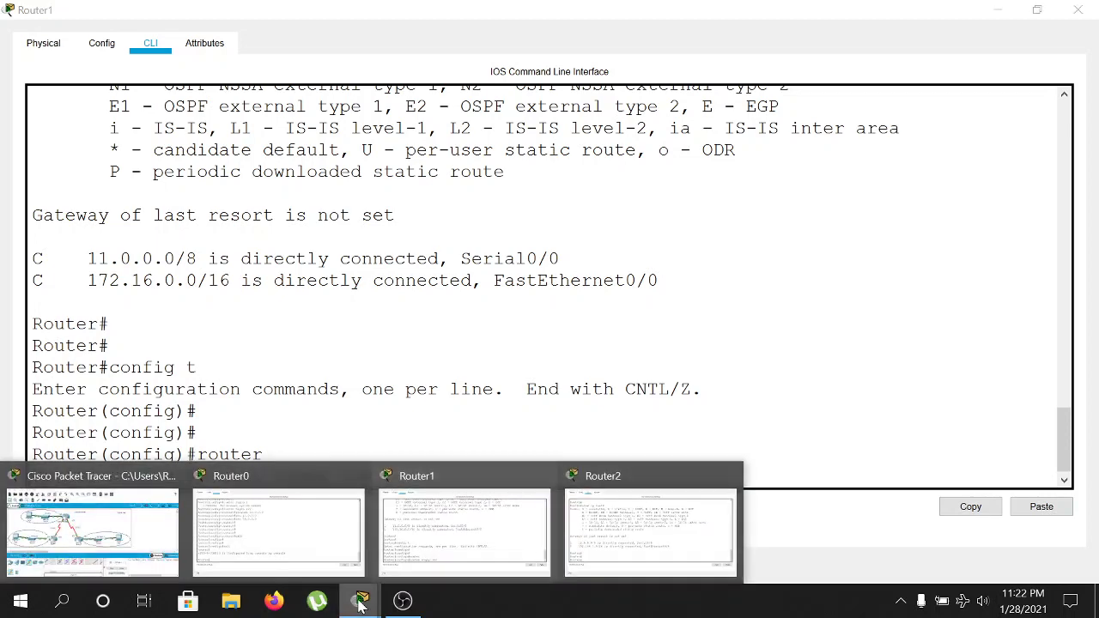
click(98, 525)
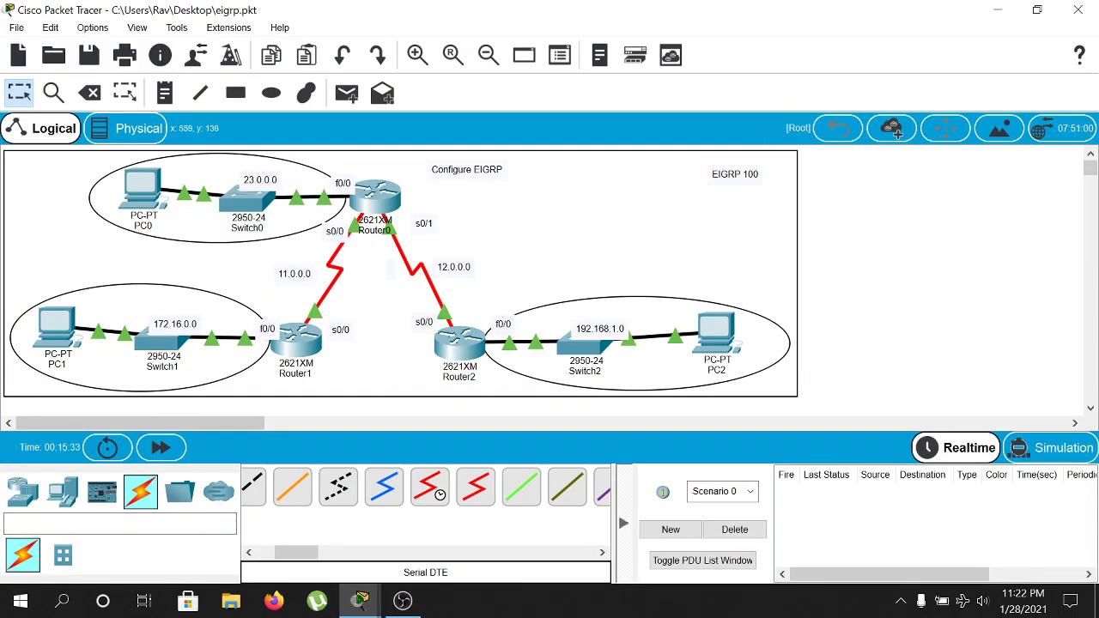
mouse_move(361, 606)
click(436, 525)
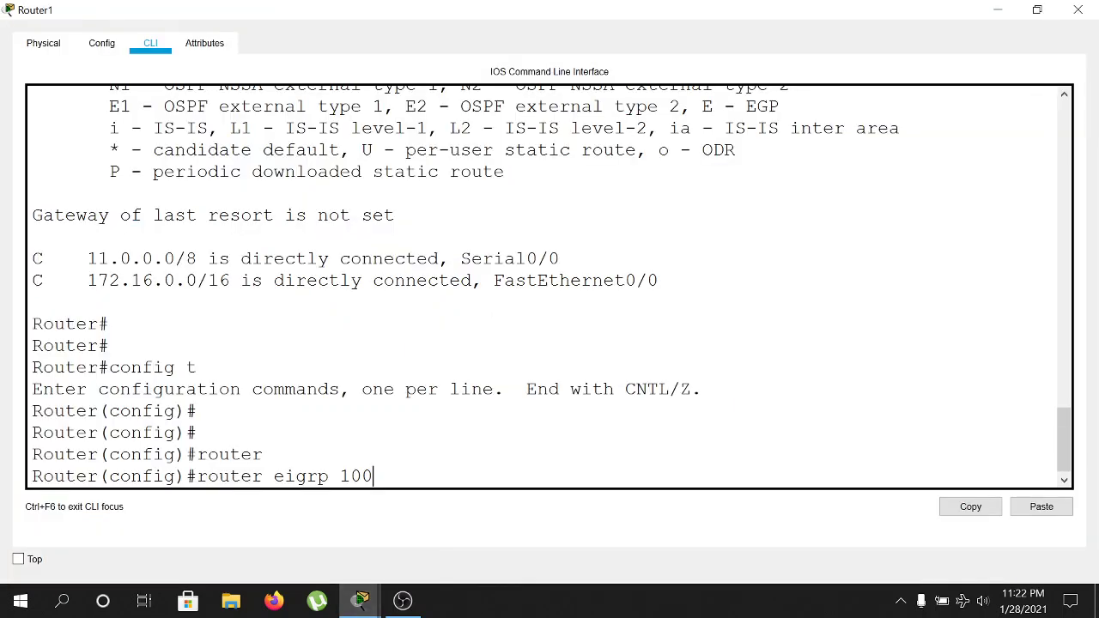
key(Return)
Step: Advertise networks 11.0.0.0 and 172.16.0.0 in Router1's EIGRP 100 process
text(net )
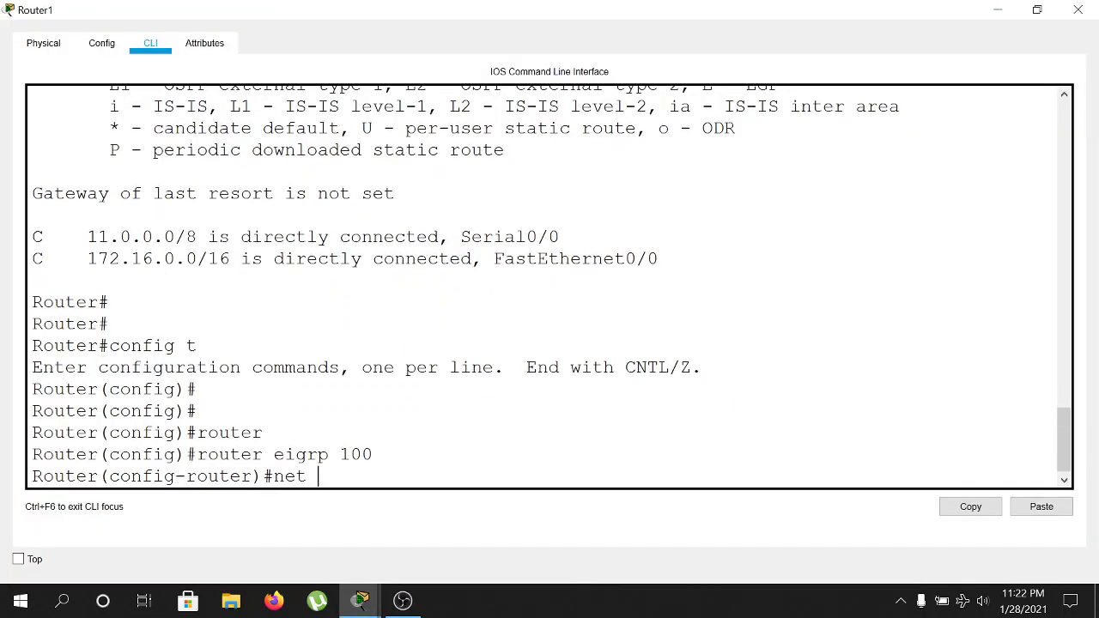
text(11.0.0.0)
key(Return)
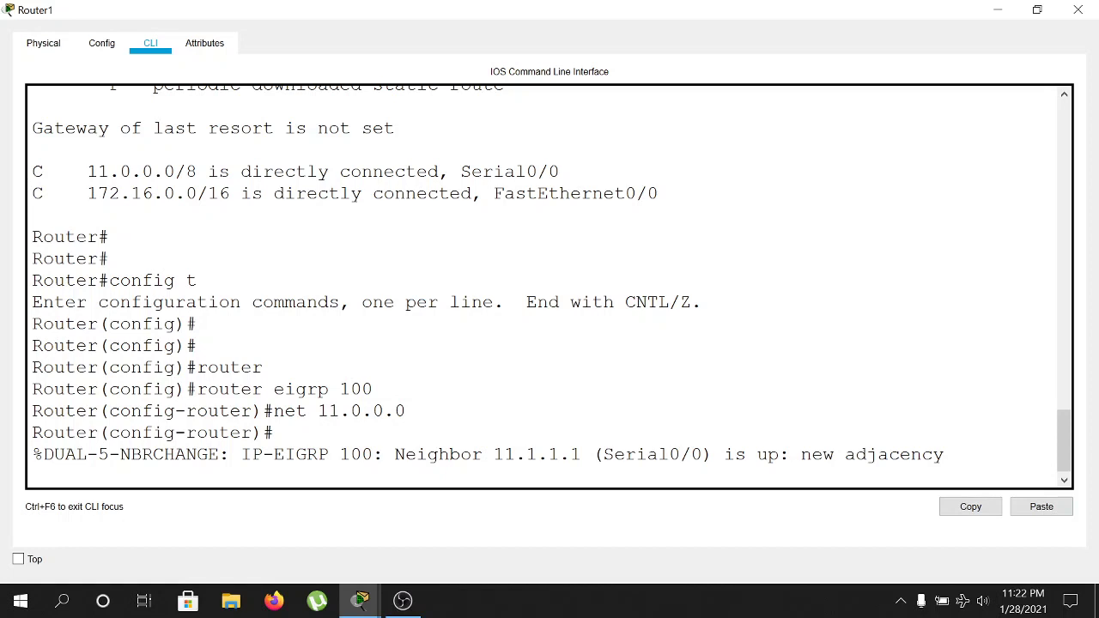
click(945, 455)
key(Return)
key(Return)
key(Return)
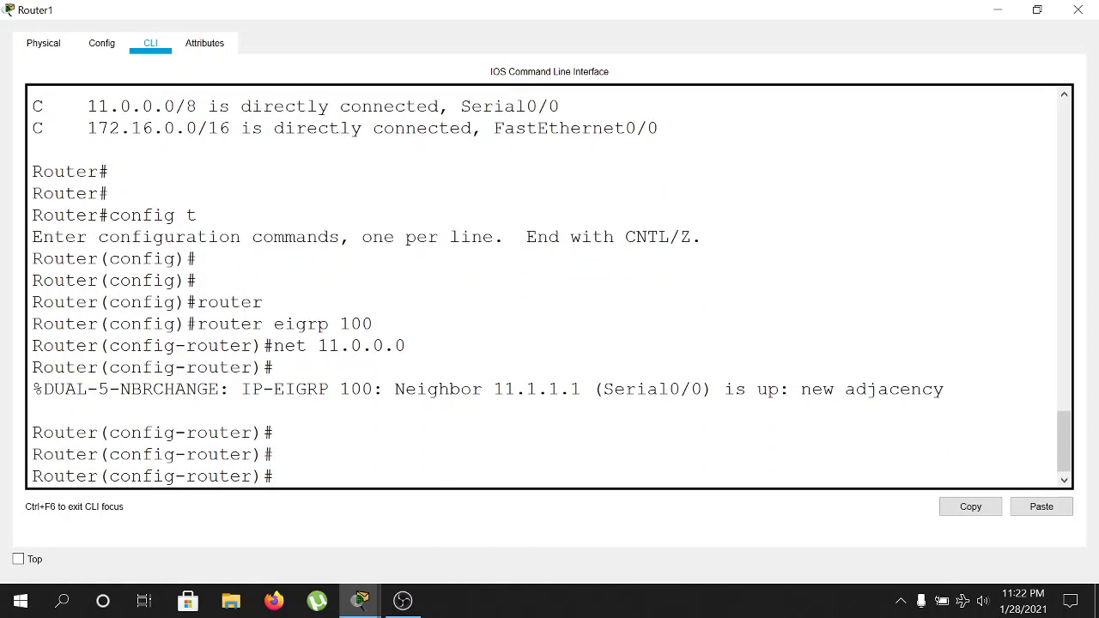
text(net 172.16.0.0)
key(Return)
Step: Exit Router1's EIGRP and global configuration modes back to privileged mode
text(exit)
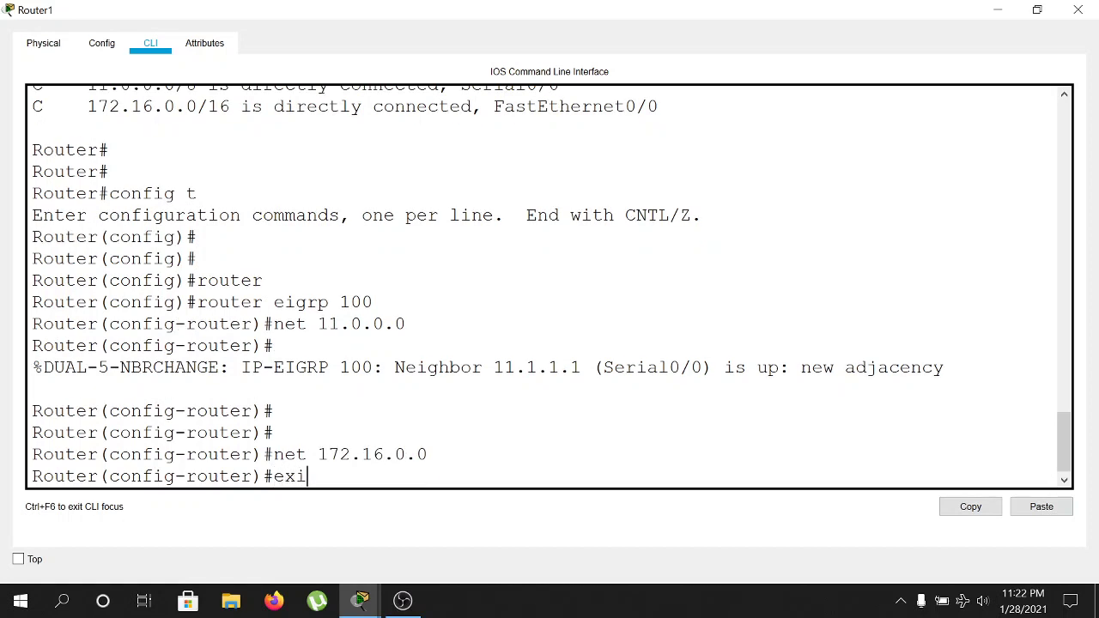
key(Return)
key(Return)
key(Return)
text(exit)
key(Return)
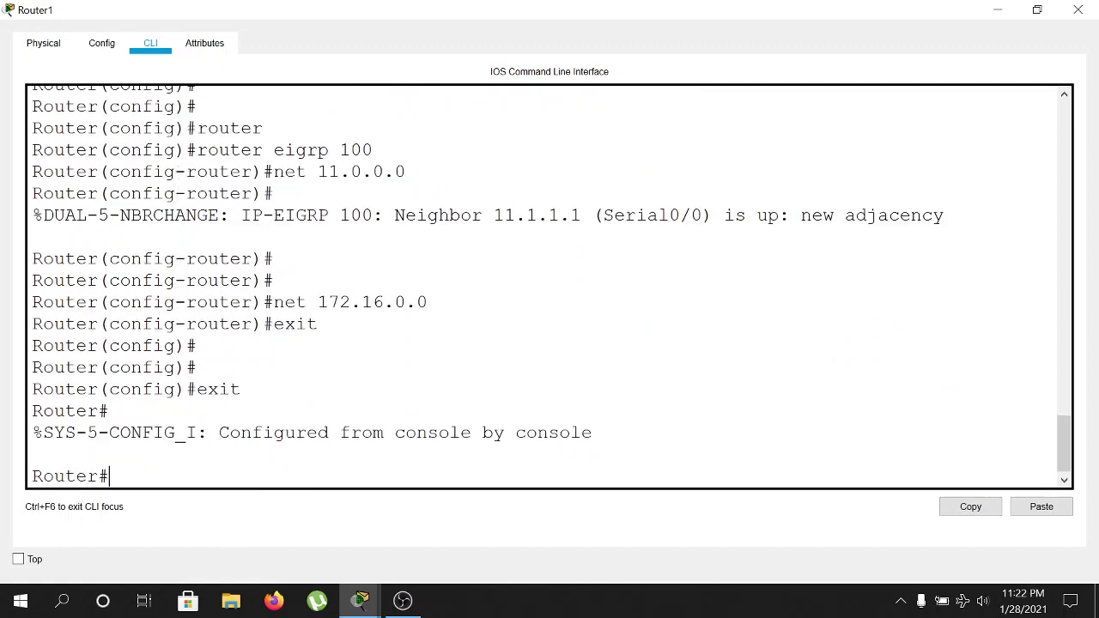
Step: Switch to Router2's command line and enter global configuration mode with config t
key(Return)
mouse_move(360, 600)
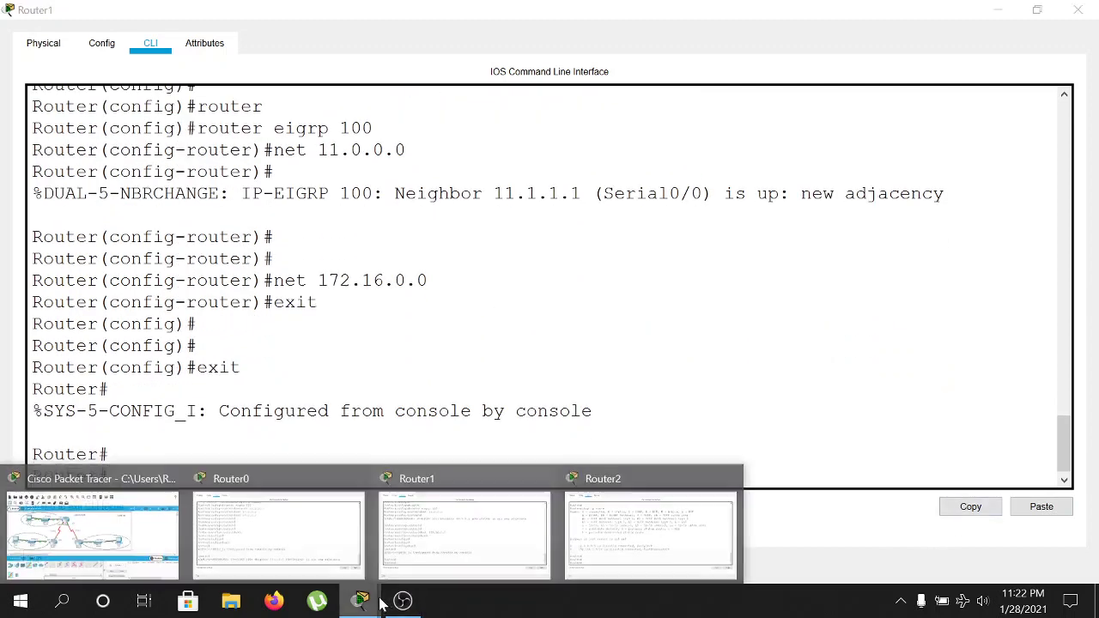
click(615, 508)
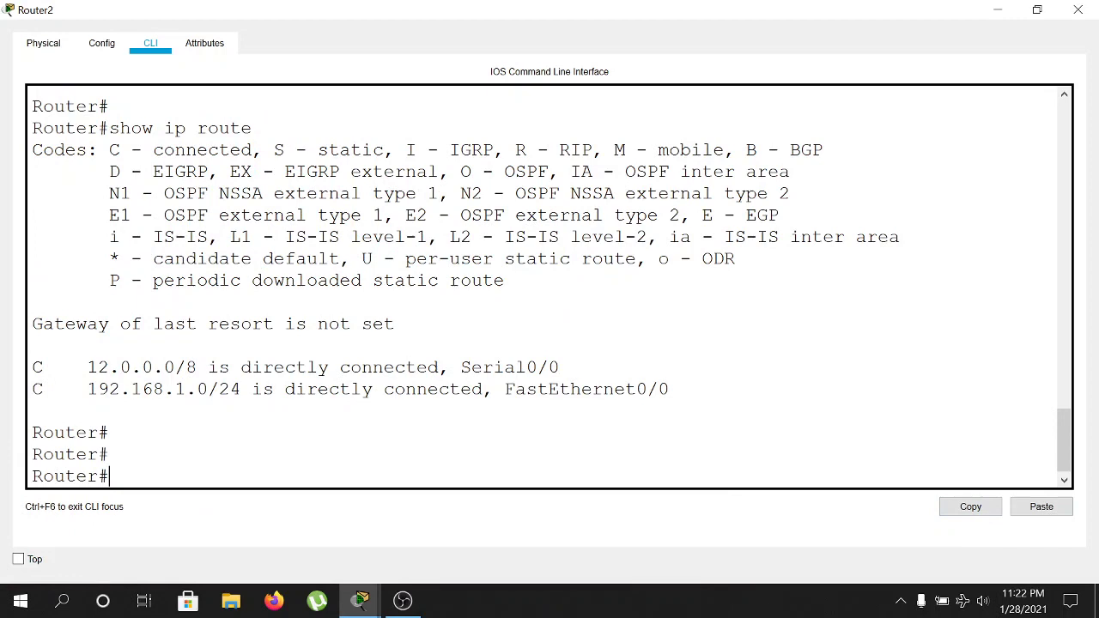
text(config t)
key(Return)
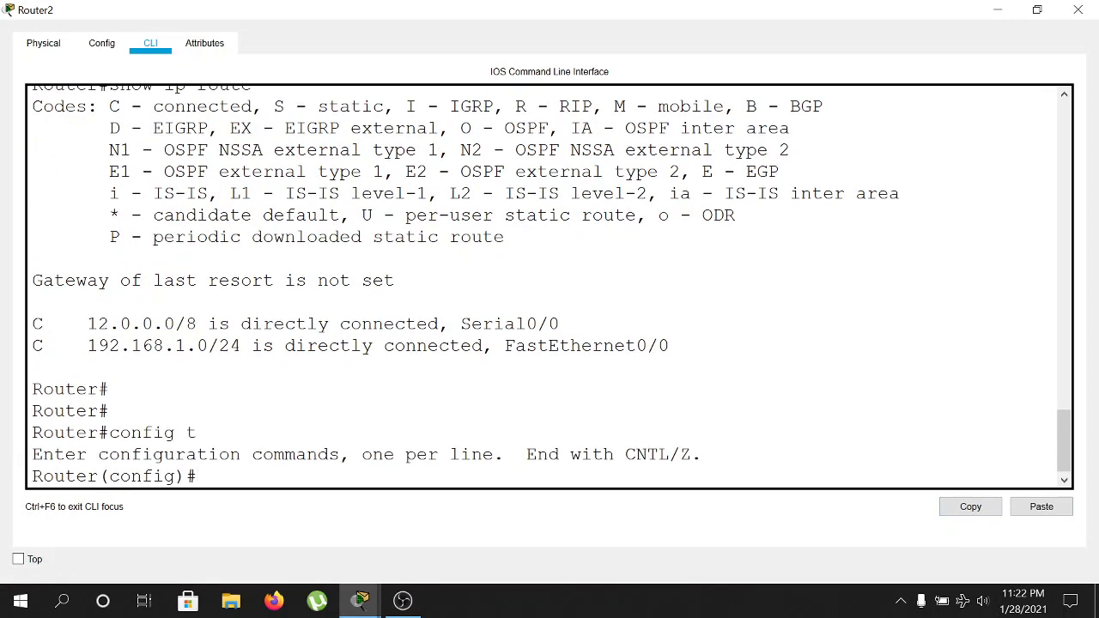
Step: Start EIGRP with autonomous system number 100 on Router2 using router eigrp 100
text(router)
key(Tab)
text(e)
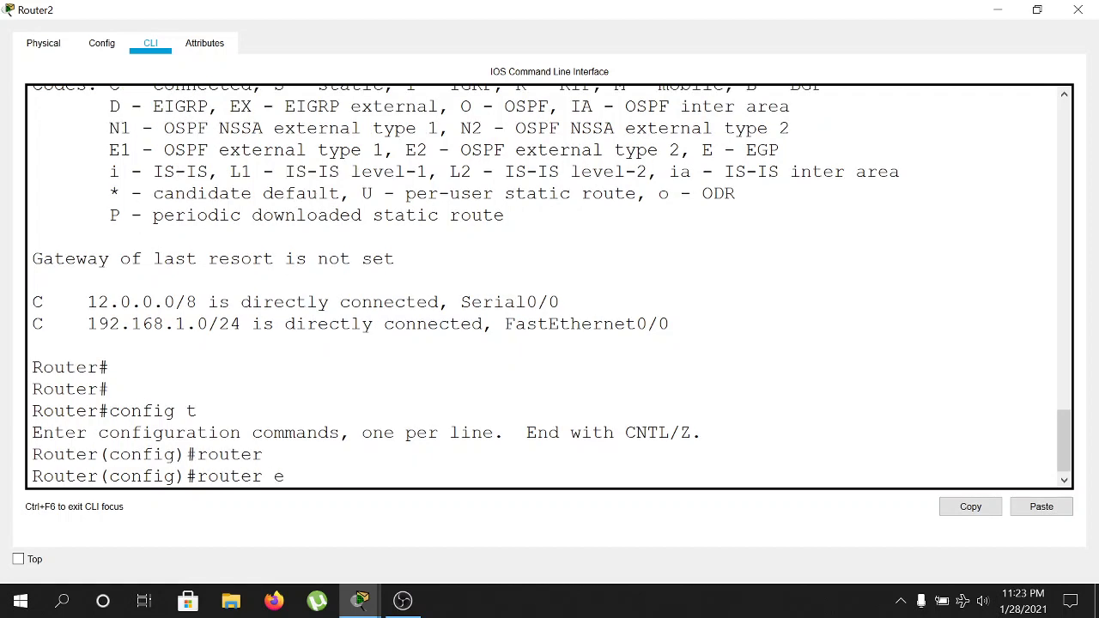
text(igrp 100)
key(Return)
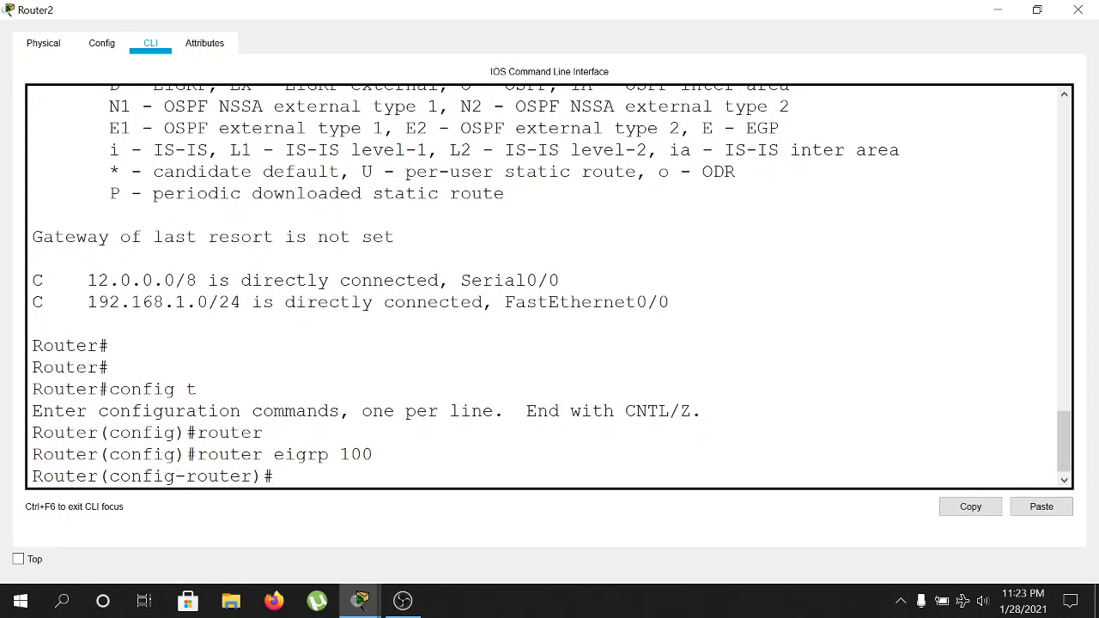
Step: Advertise networks 12.0.0.0 and 192.168.1.0 in Router2's EIGRP 100 process
text(net 12.0.0.0)
key(Return)
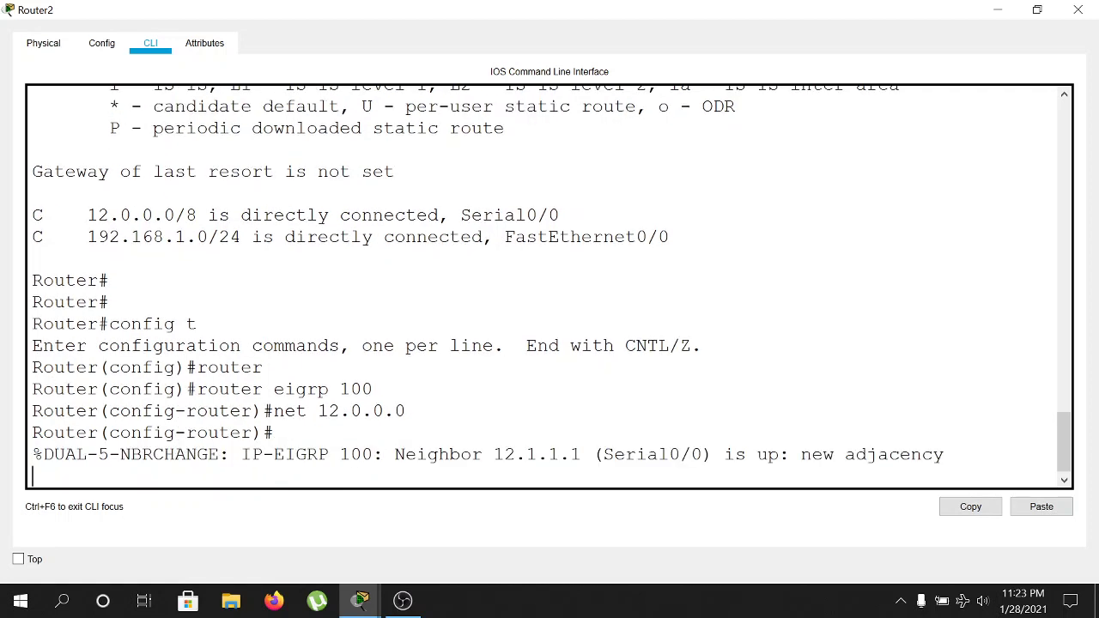
key(Return)
text(n)
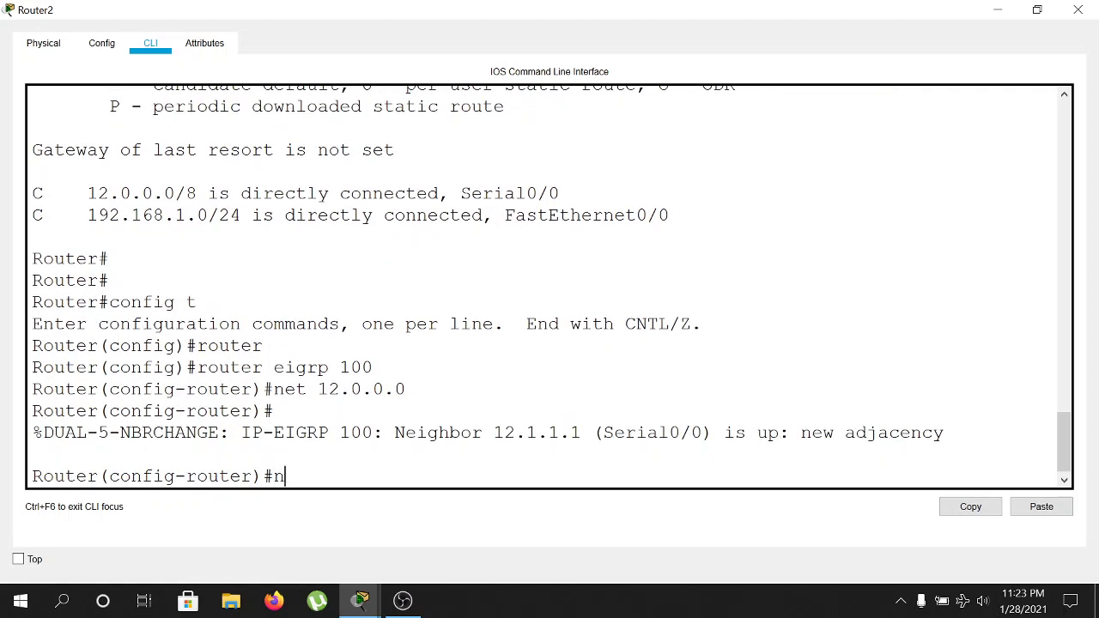
text(et 192.168.1.0)
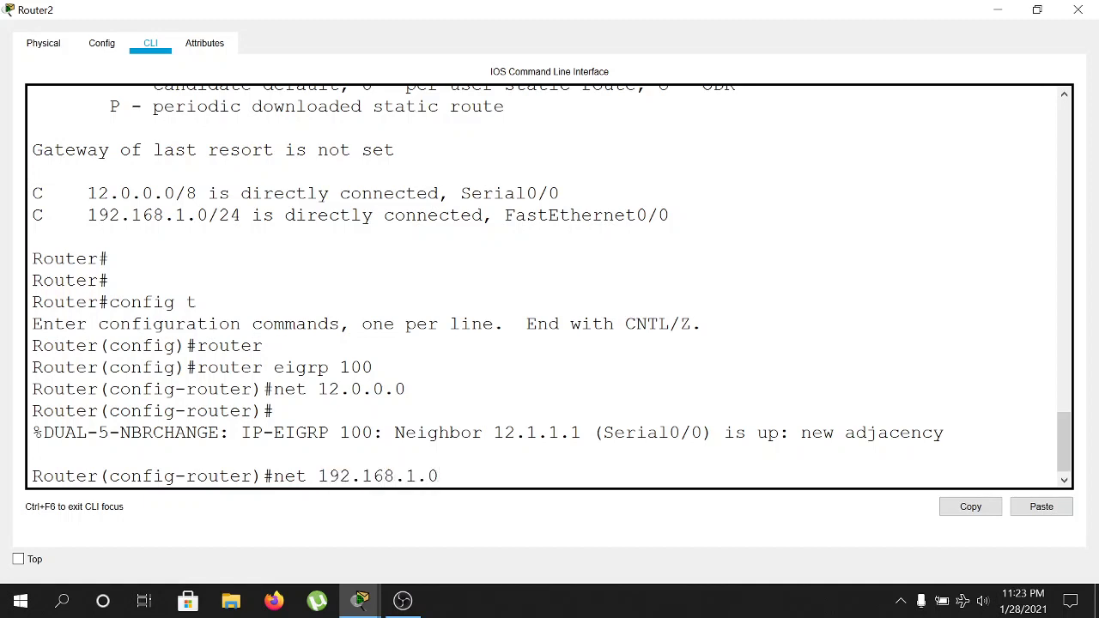
key(Return)
Step: Leave Router2's EIGRP and global configuration modes with exit and end, returning to privileged mode
text(exit)
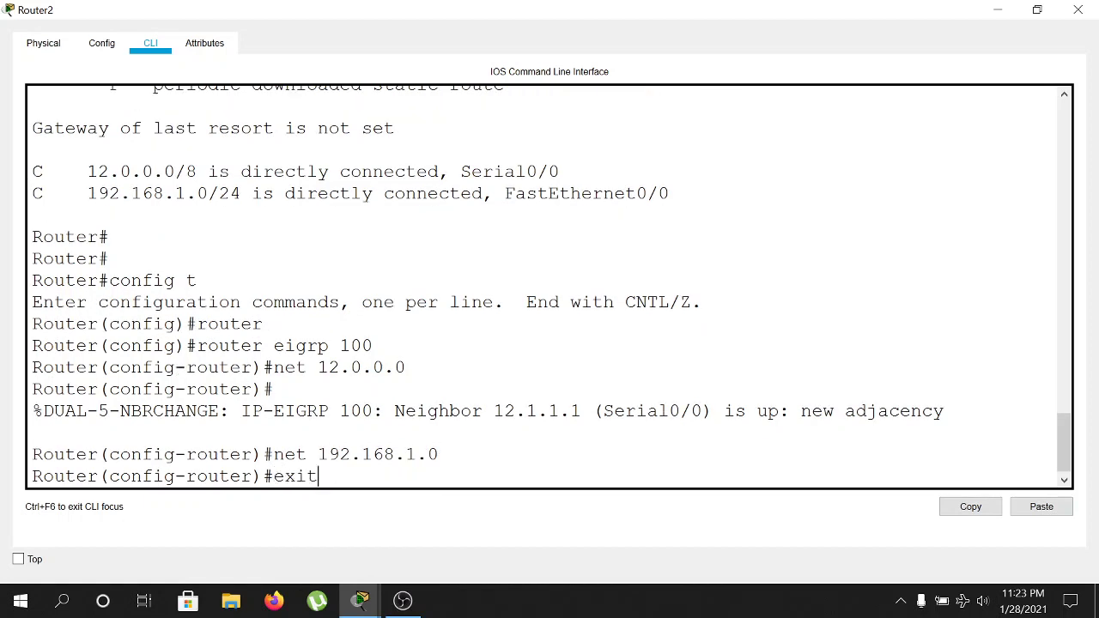
key(Return)
text(er(config)#ex)
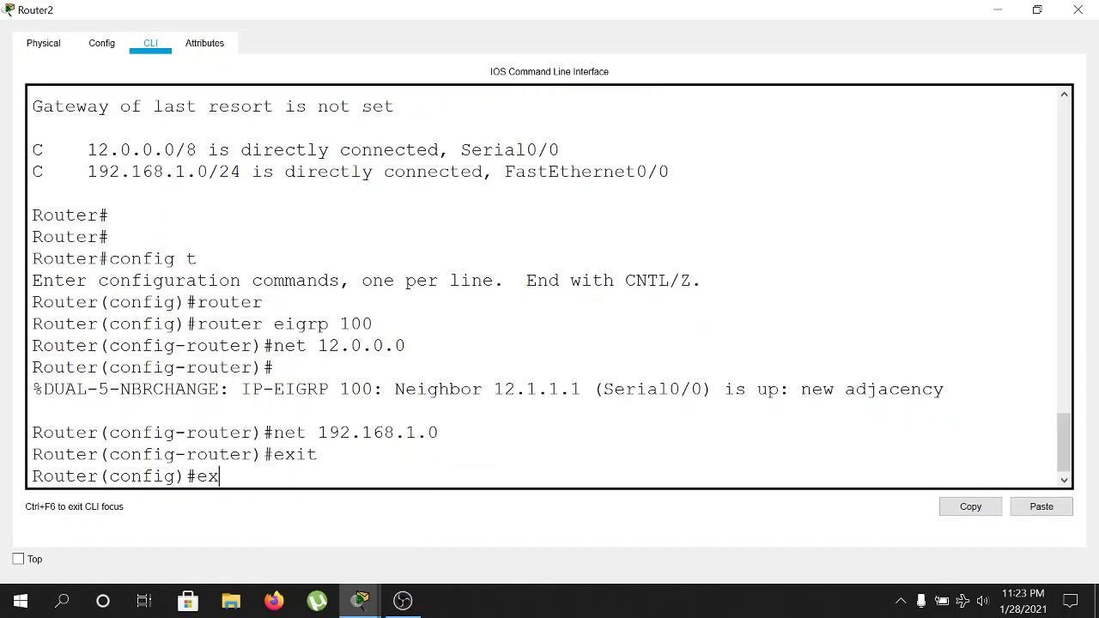
text(nd)
key(Return)
key(Return)
key(Return)
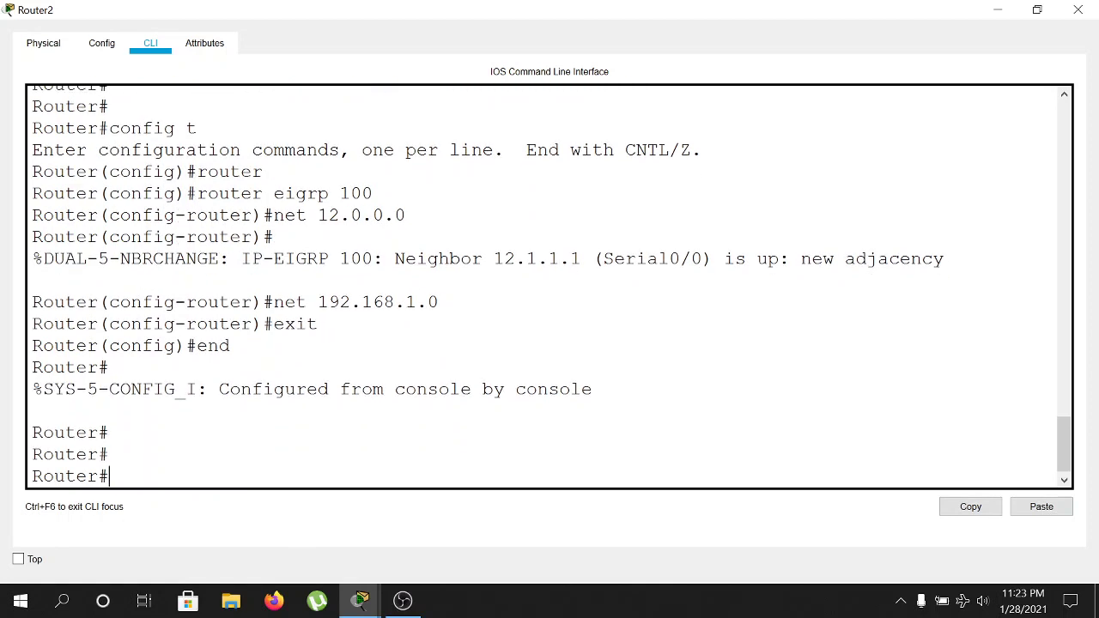
Step: Display Router2's routing table with show ip route and examine the D-coded EIGRP routes and their next hop
text(show ip r)
text(oute)
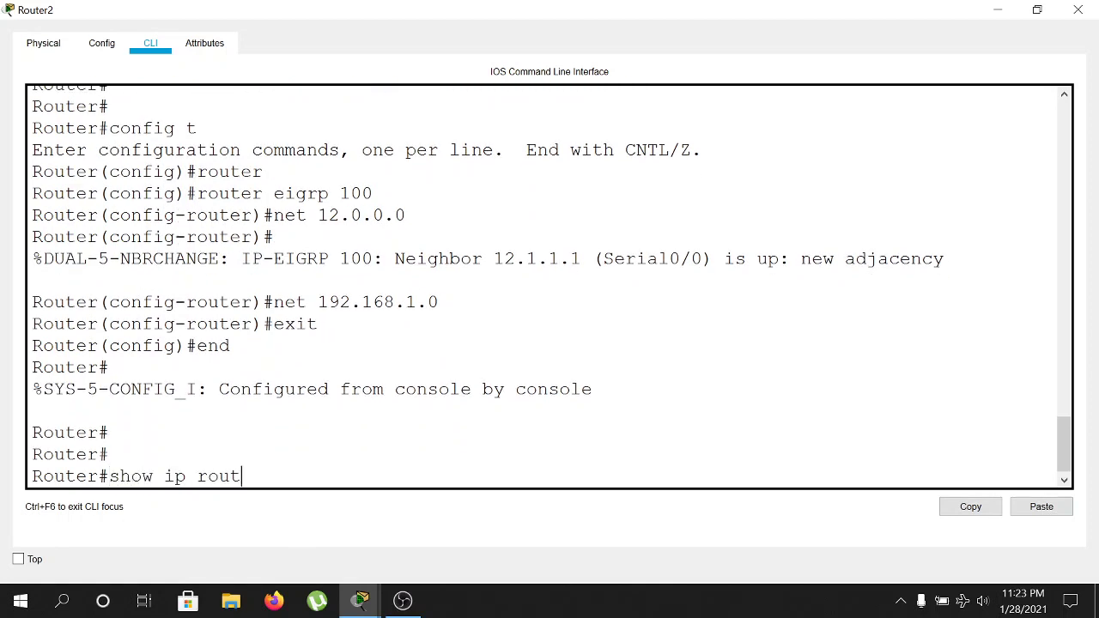
key(Return)
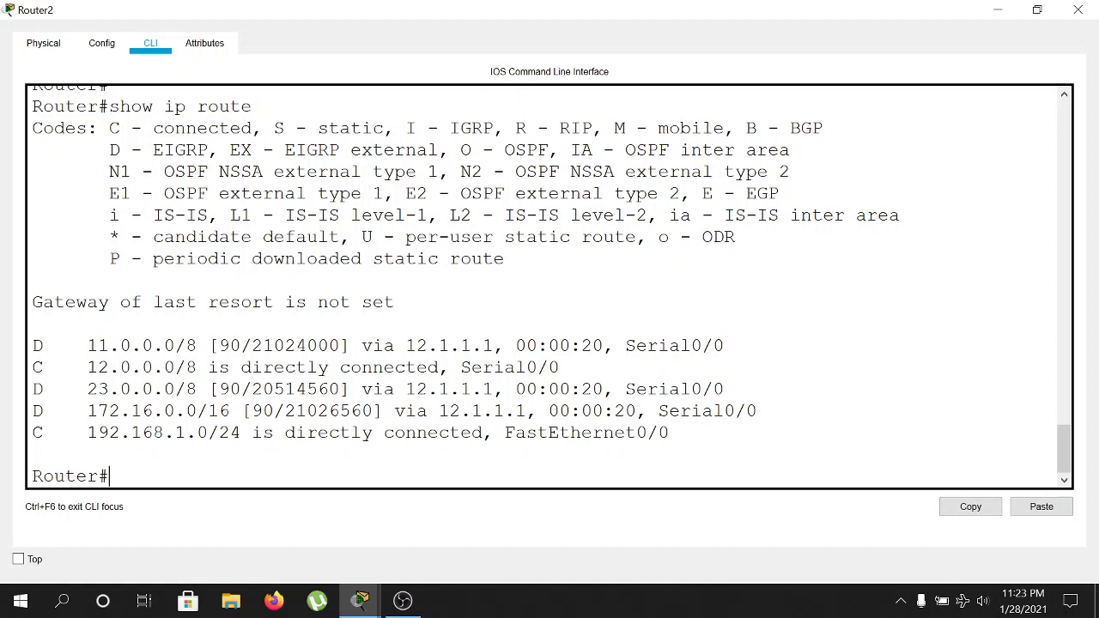
drag(32, 346, 44, 345)
drag(208, 150, 109, 149)
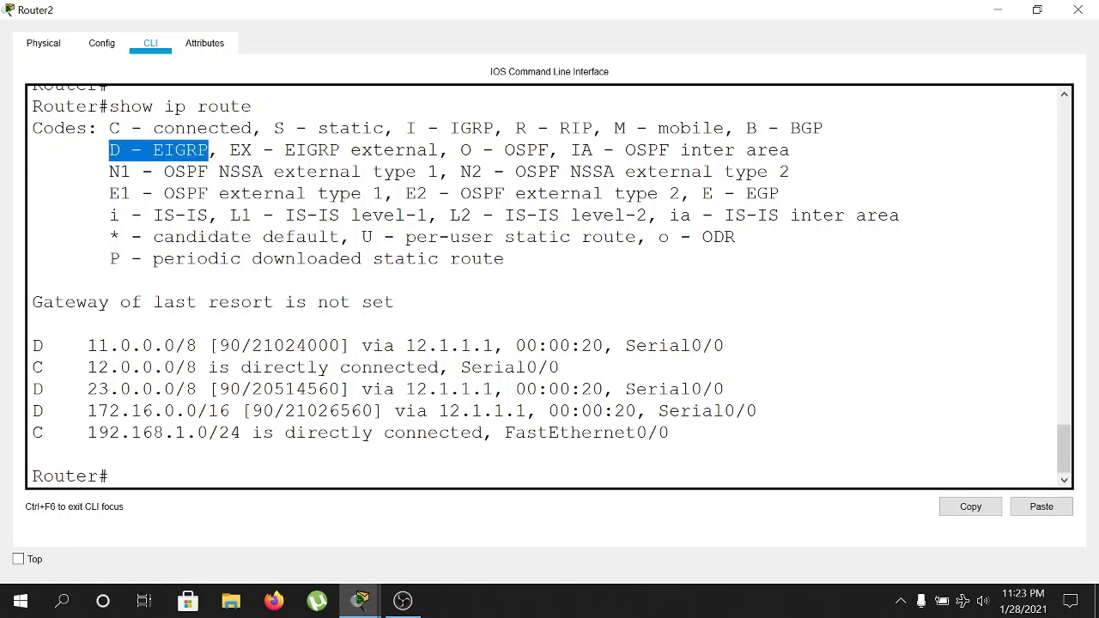
click(109, 149)
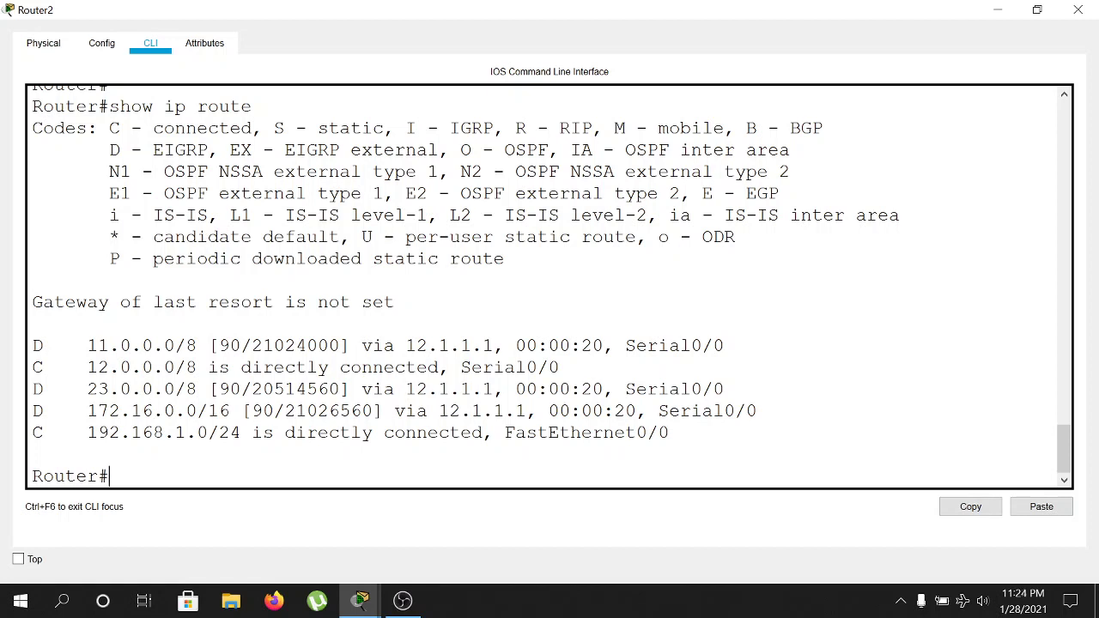
drag(97, 367, 142, 368)
drag(87, 346, 132, 345)
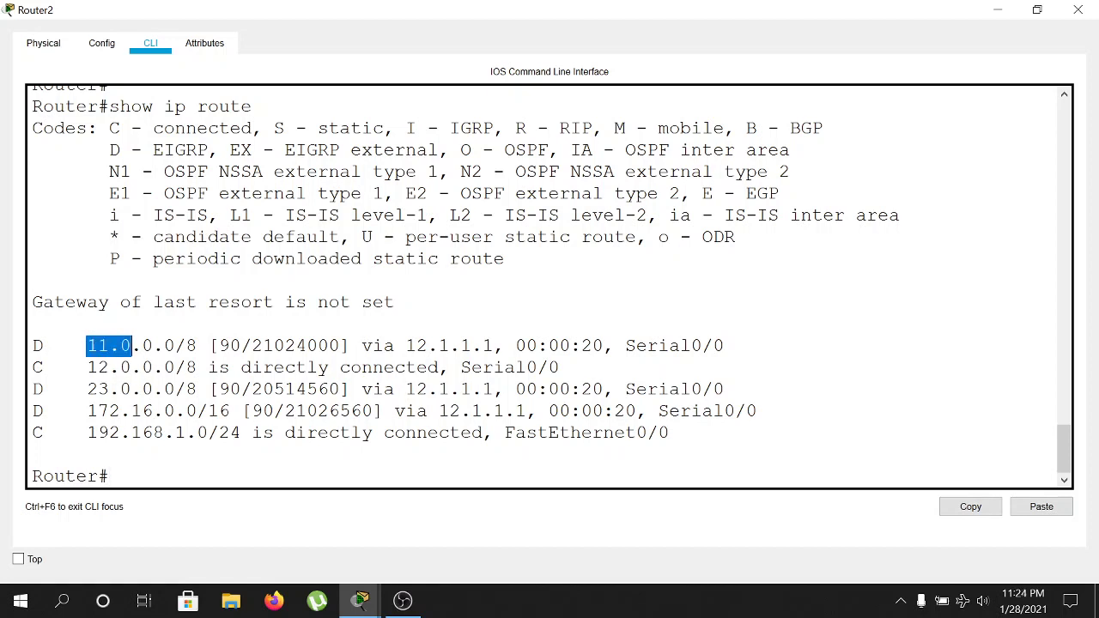
drag(350, 345, 494, 346)
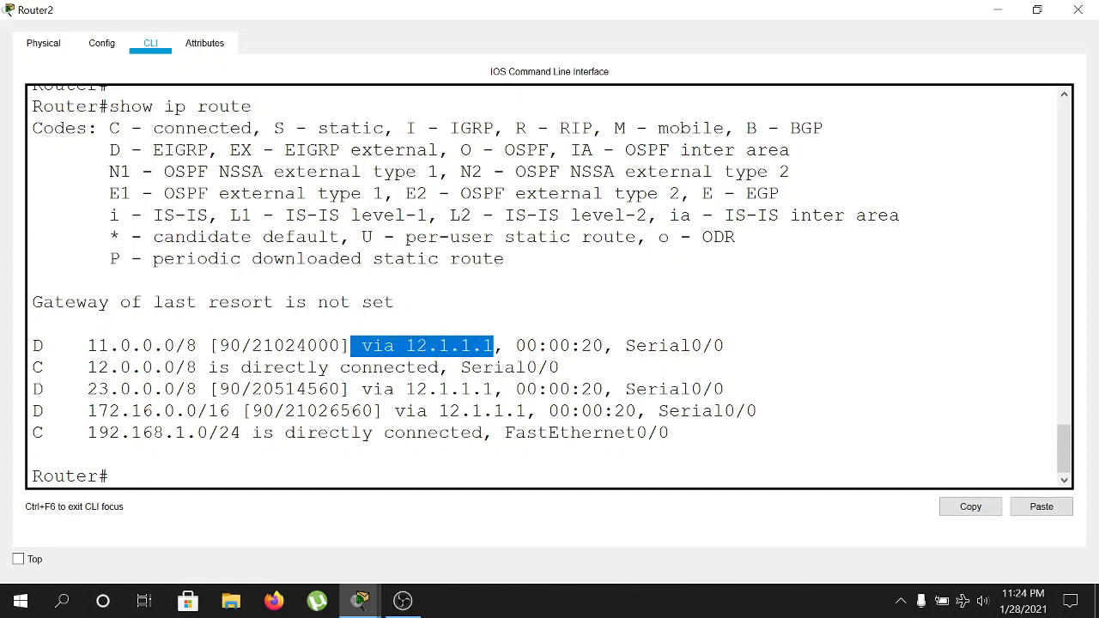
Step: Switch to Router1's command line and display its routing table with show ip route
mouse_move(363, 604)
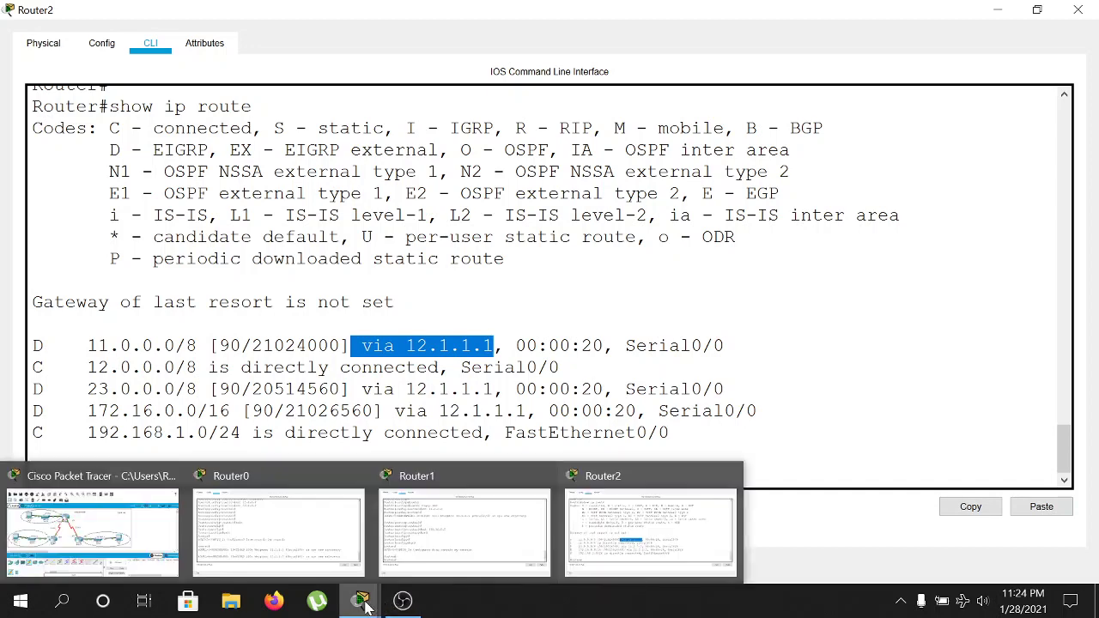
click(432, 543)
key(Return)
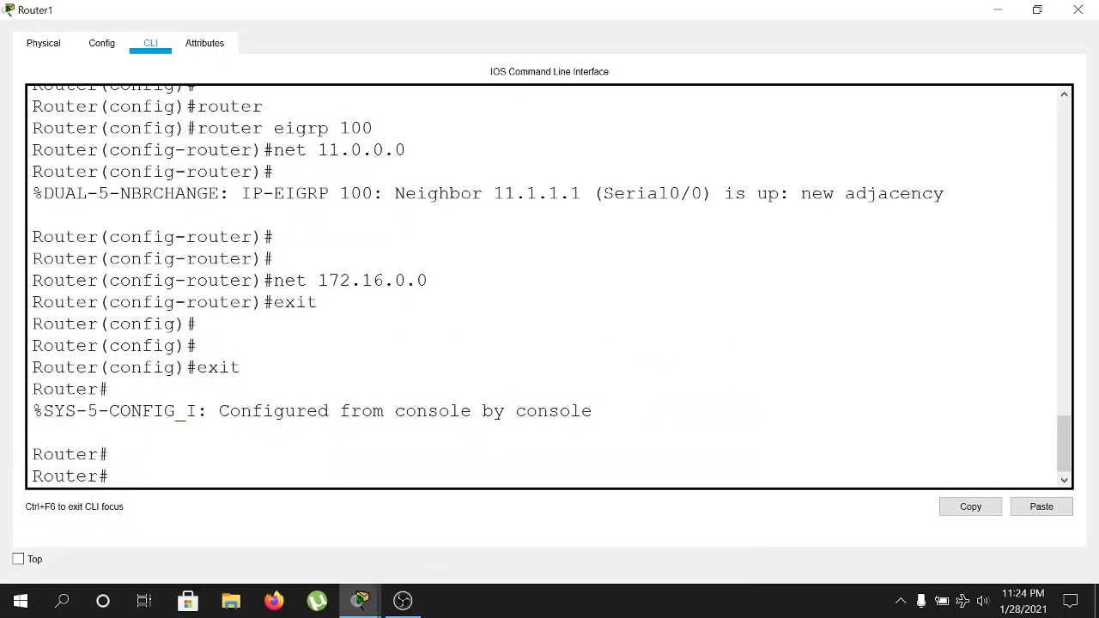
text(show ip route)
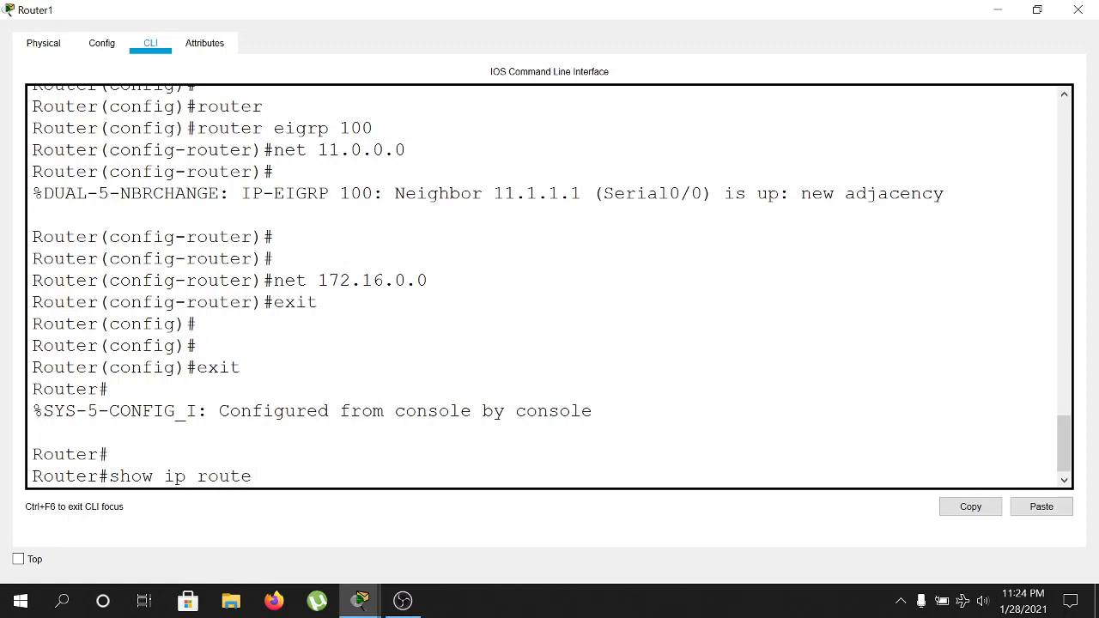
key(Tab)
key(Return)
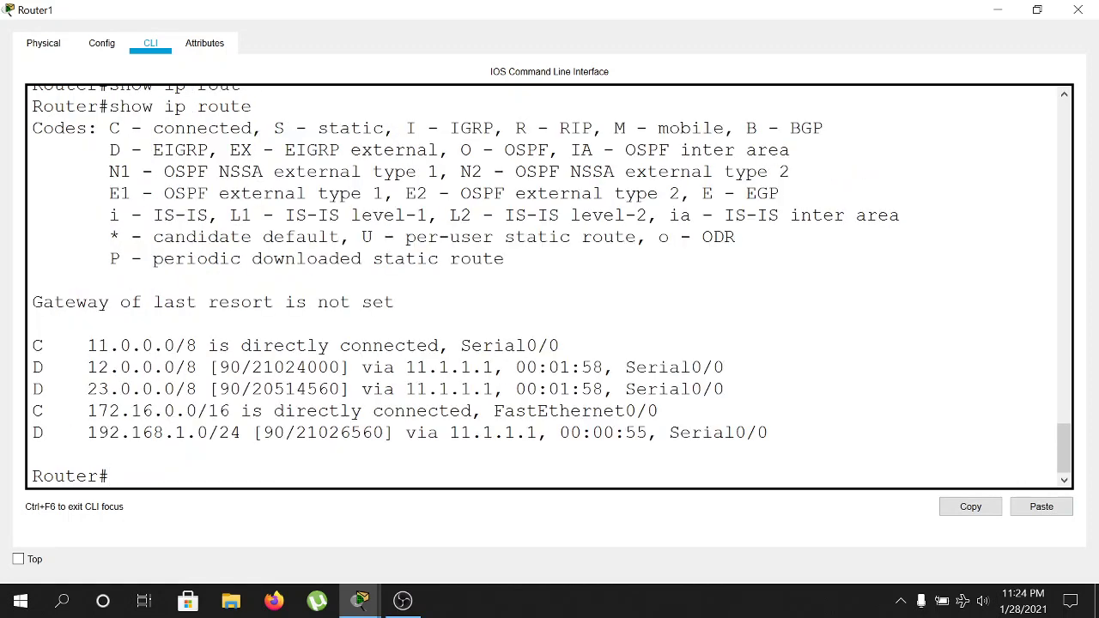
Step: Switch to Router0's command line and display its routing table with show ip route
mouse_move(361, 601)
click(266, 537)
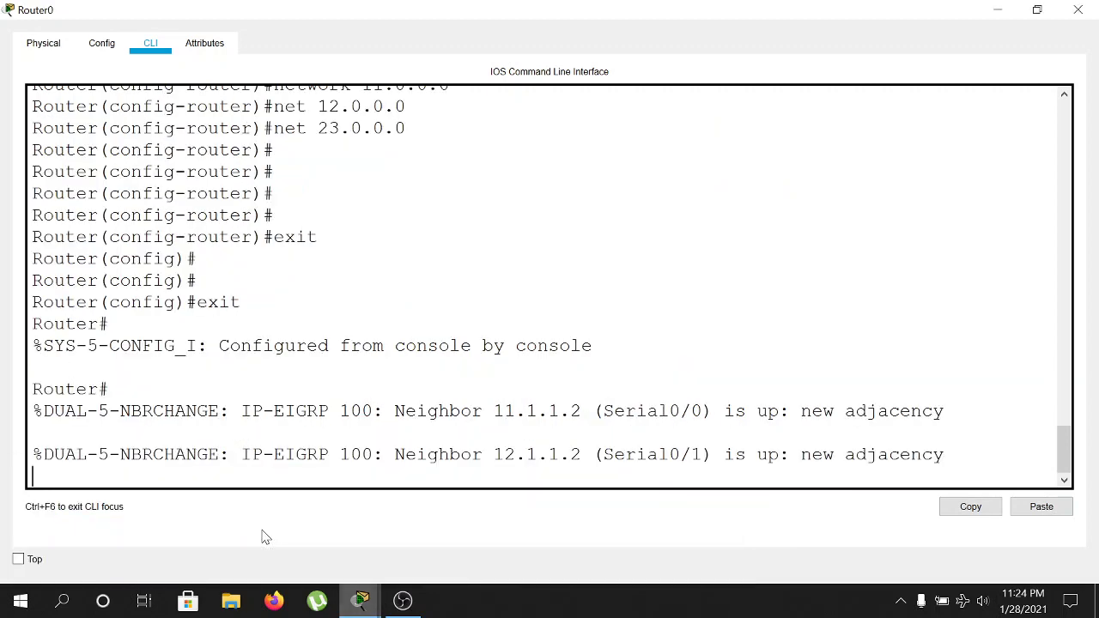
key(Return)
key(Return)
key(Return)
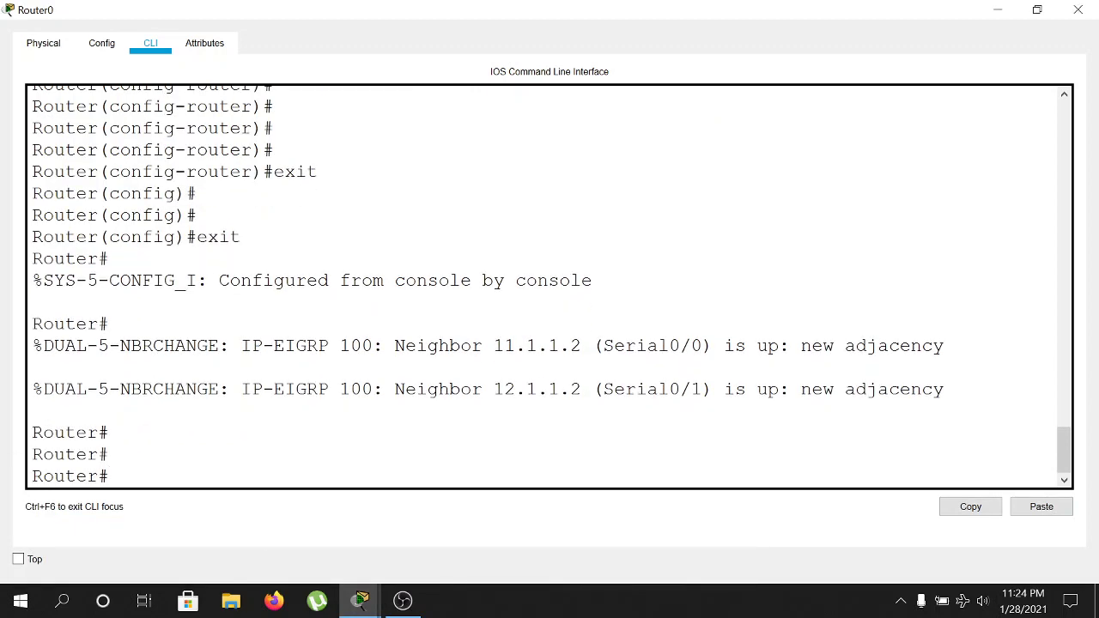
text(show ip ei)
key(Tab)
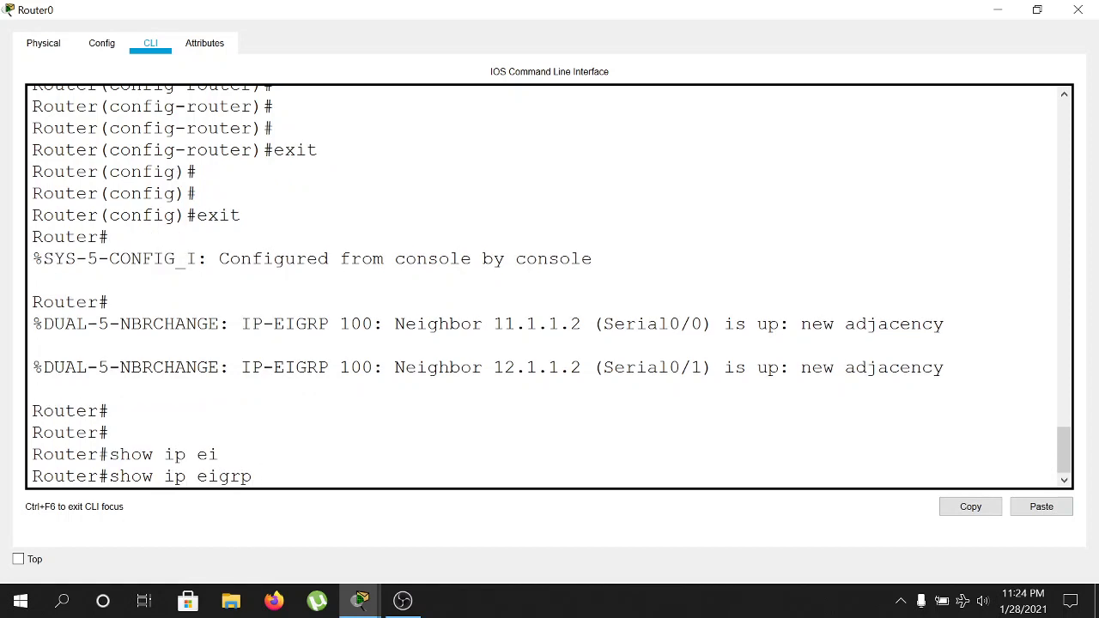
key(BackSpace)
key(BackSpace)
key(BackSpace)
key(BackSpace)
key(BackSpace)
key(BackSpace)
text(route)
key(Return)
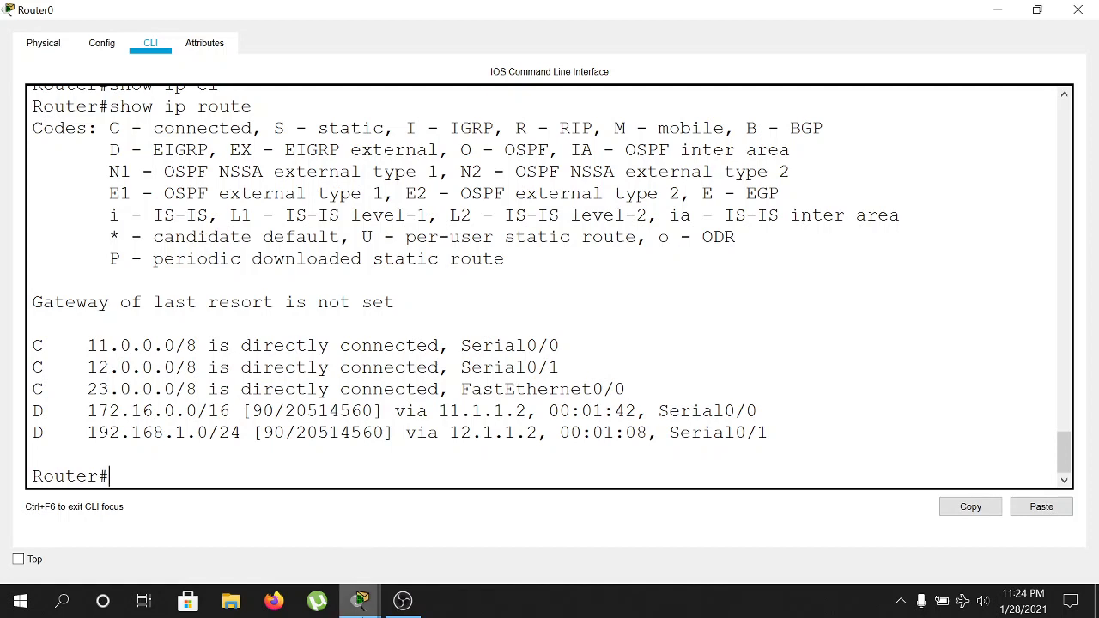
Step: Return to the logical topology and review how Router0 links to Router1 and Router2
mouse_move(361, 602)
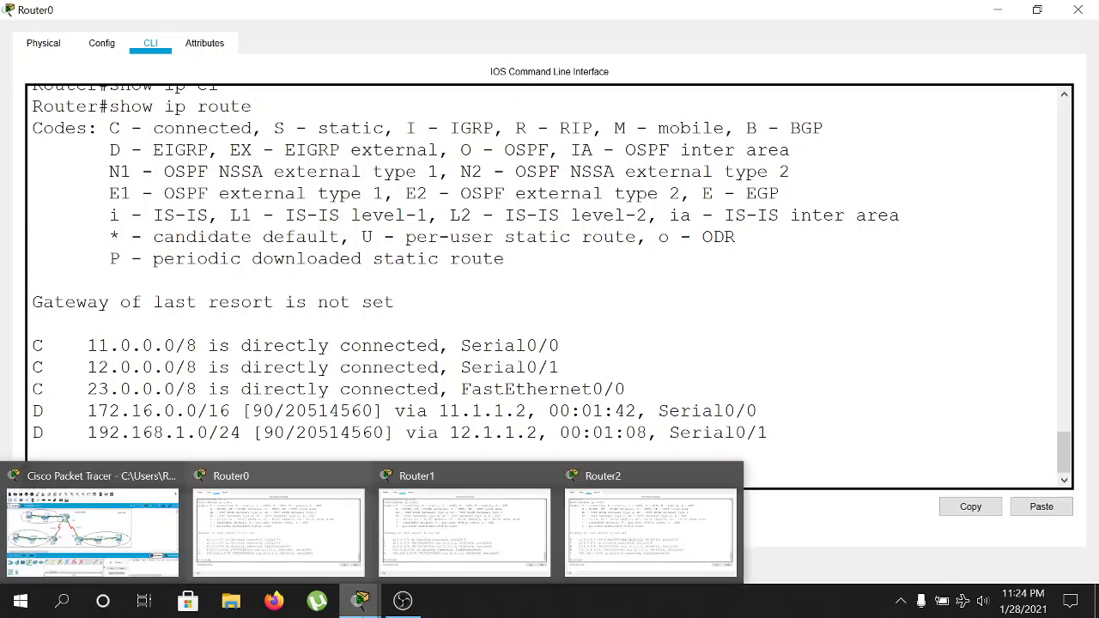
click(296, 546)
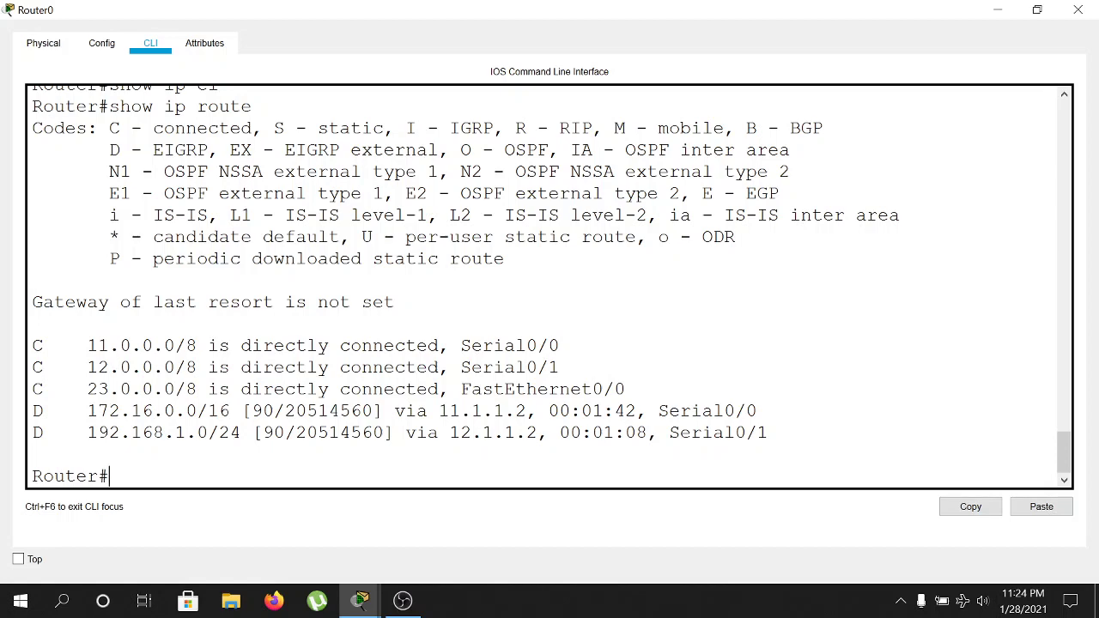
mouse_move(360, 600)
click(81, 549)
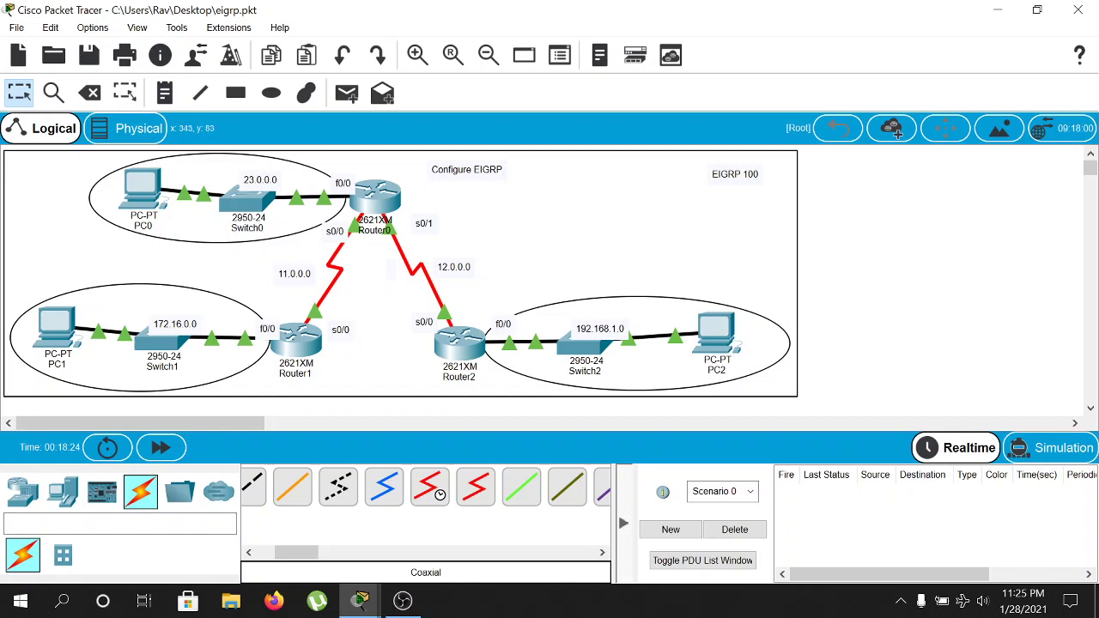
mouse_move(460, 332)
click(361, 600)
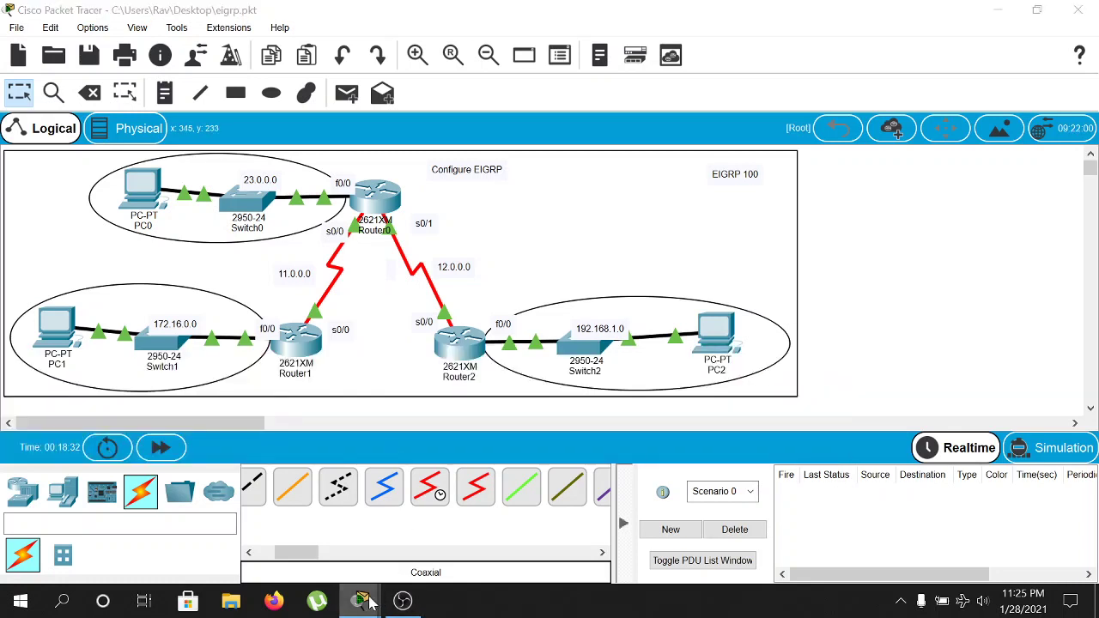
click(142, 525)
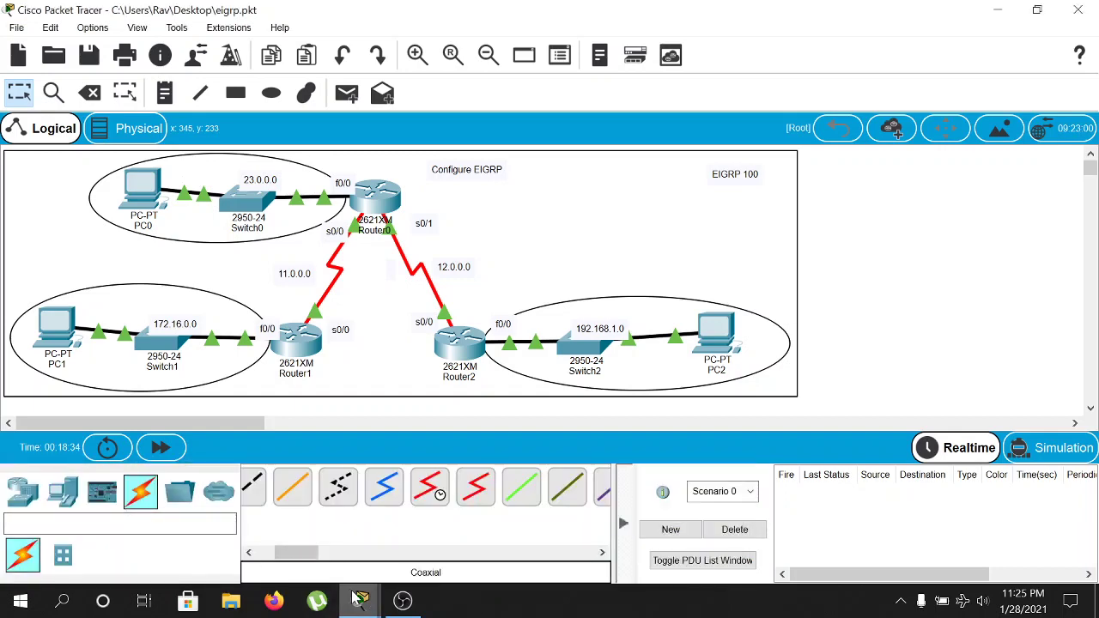
Step: Display Router0's neighbor table with show ip eigrp neighbors and examine the neighbor addresses on both serial links
click(361, 599)
click(309, 511)
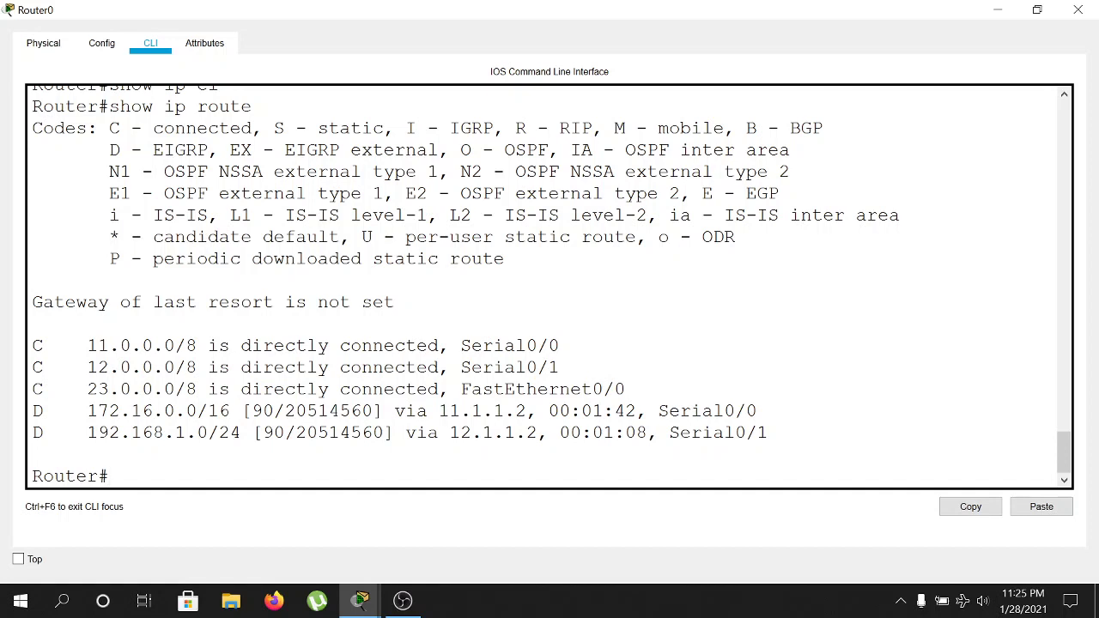
text(show ip ei)
key(Tab)
text(ne)
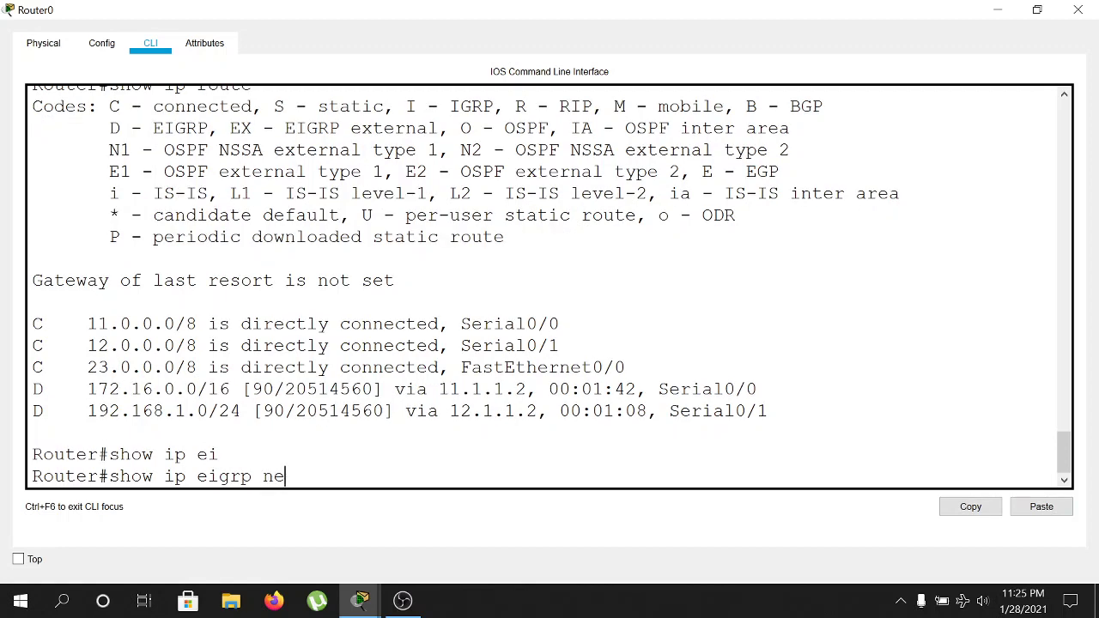
key(Tab)
key(Return)
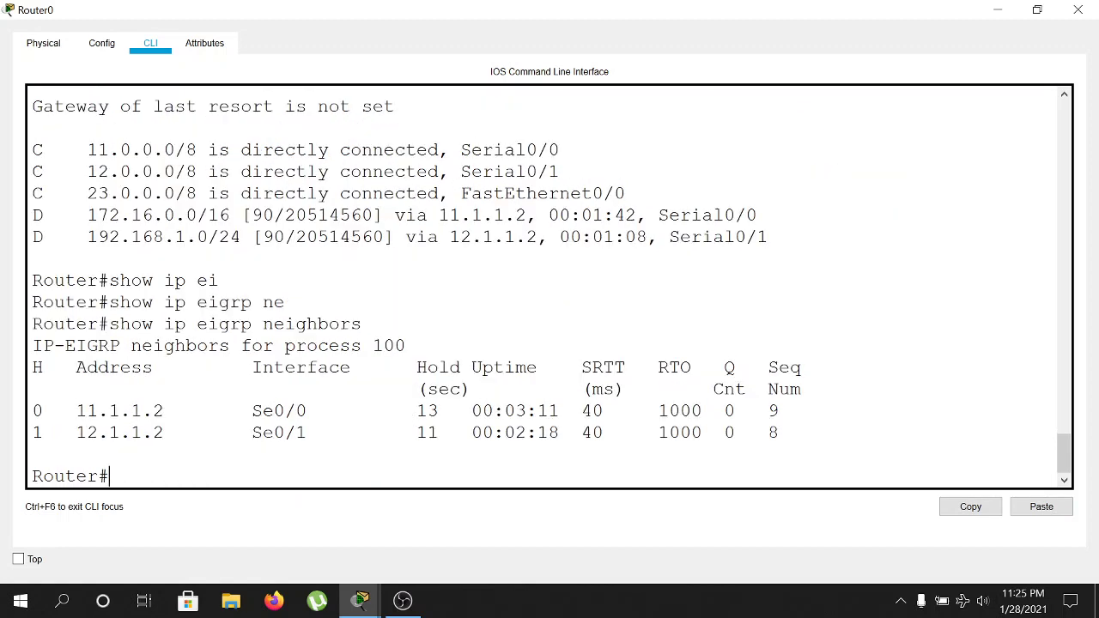
drag(65, 410, 206, 389)
drag(96, 432, 165, 432)
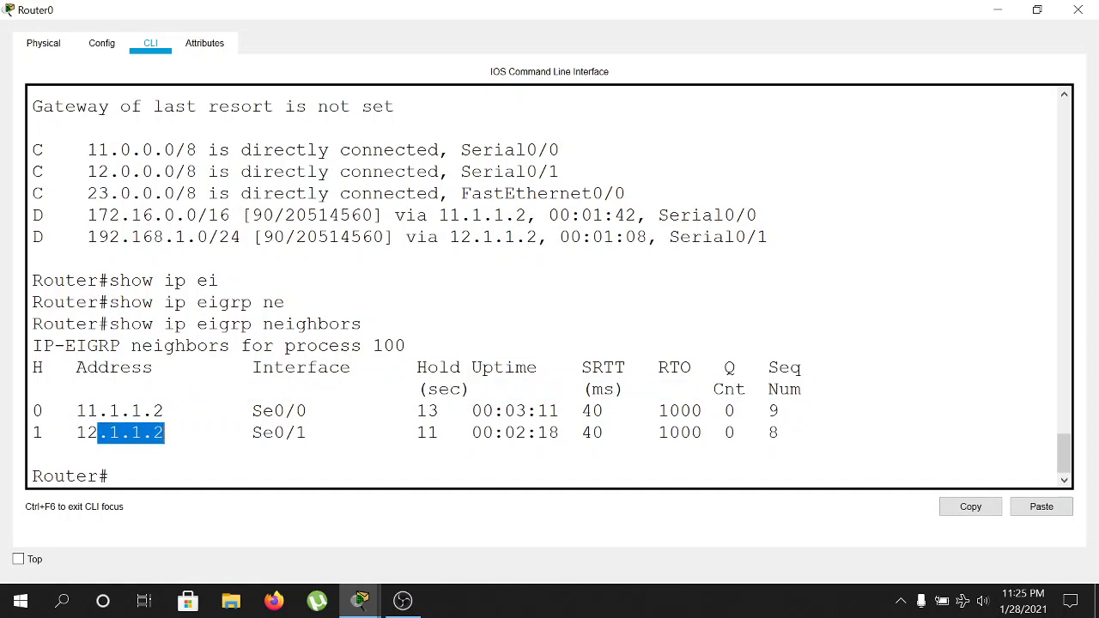
drag(98, 411, 153, 411)
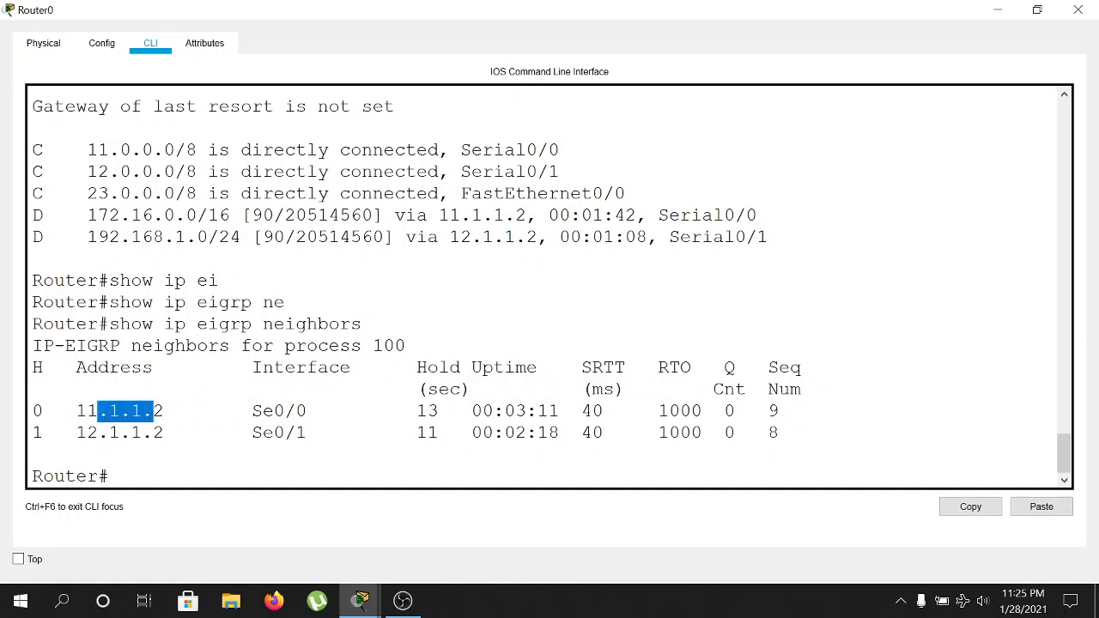
Step: Display Router0's routing protocol details with show ip protocols
click(153, 411)
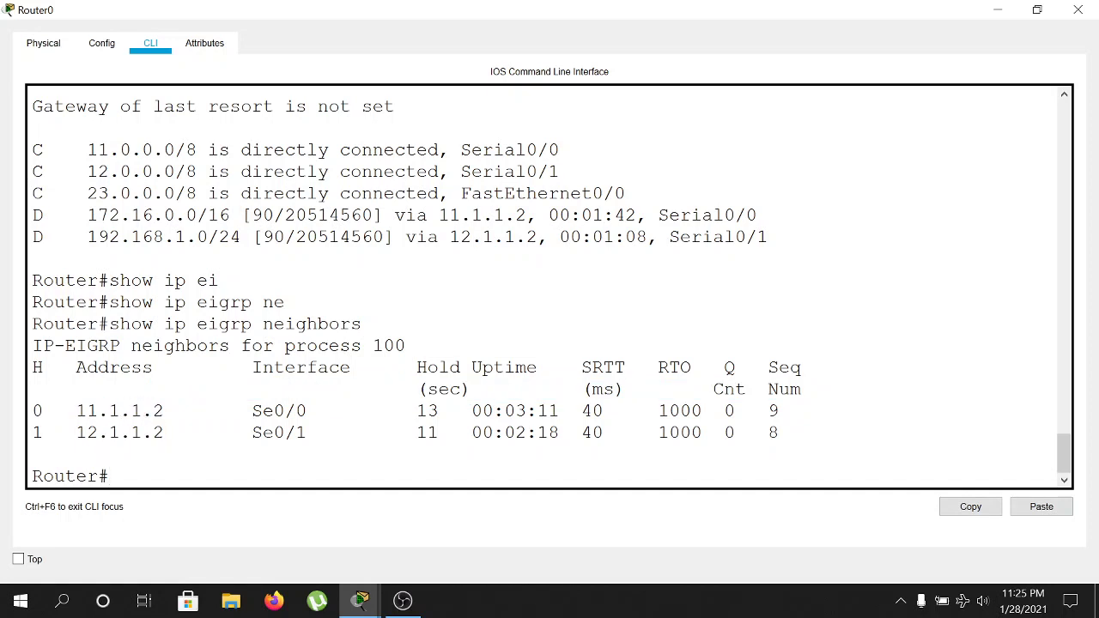
text(show ip)
text(pro)
key(Tab)
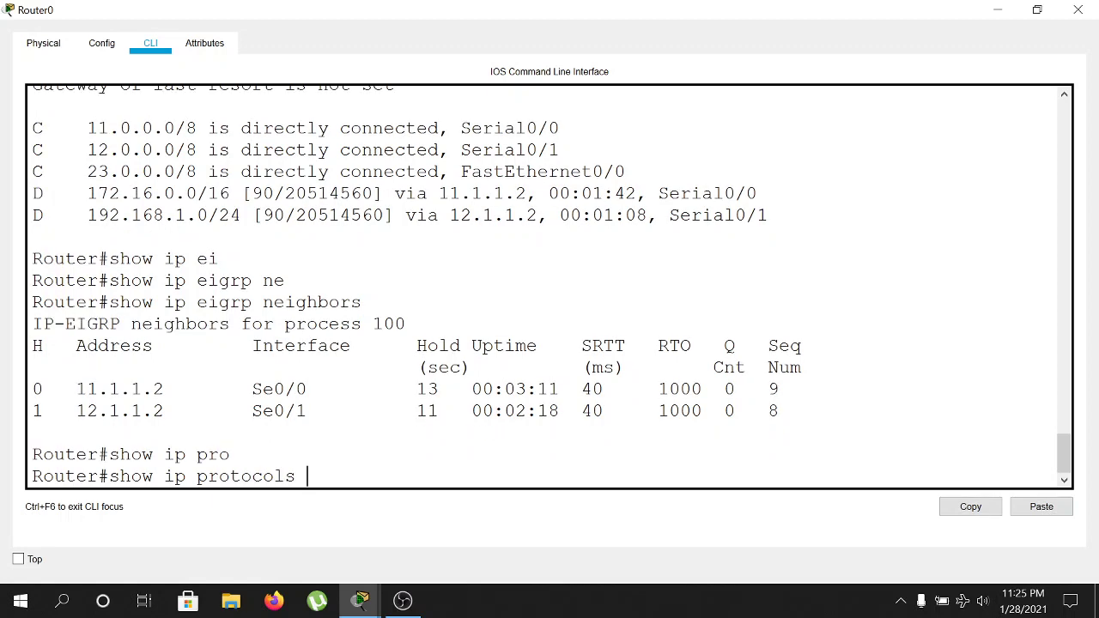
key(Return)
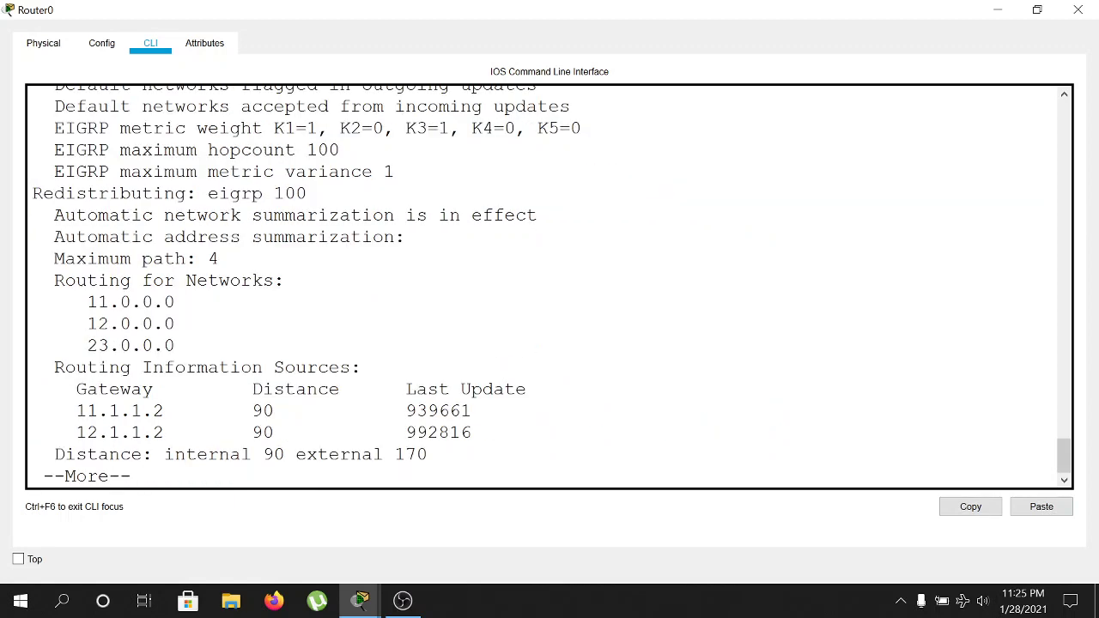
Step: Examine the EIGRP process, the networks being routed and the gateway distances, and page through to the end of the output
scroll(550, 283, up, 2)
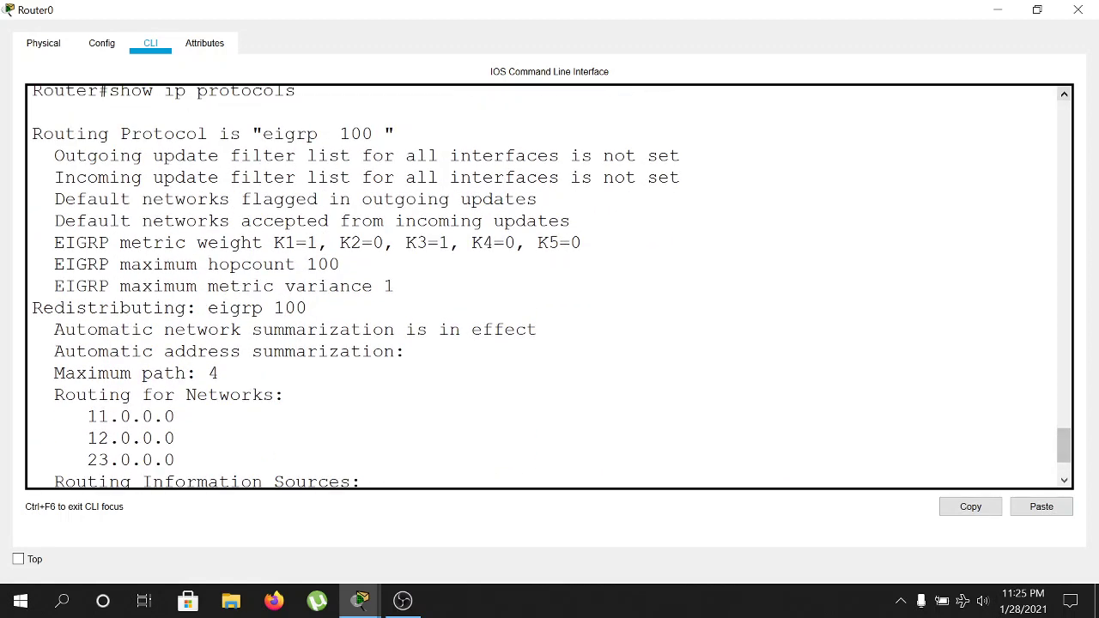
drag(262, 134, 351, 134)
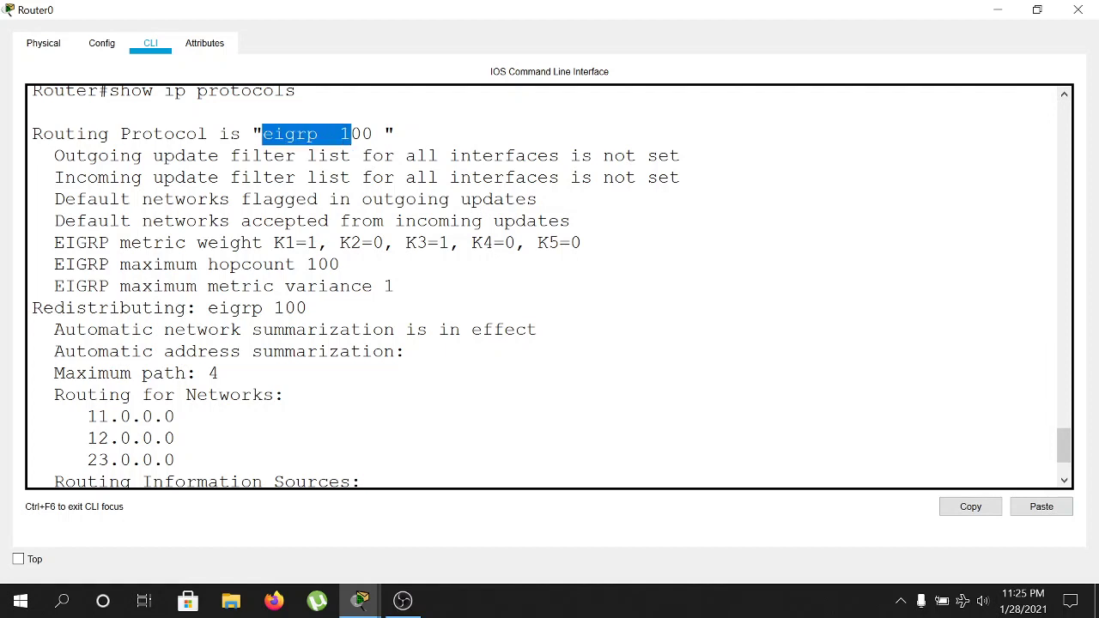
drag(53, 374, 145, 374)
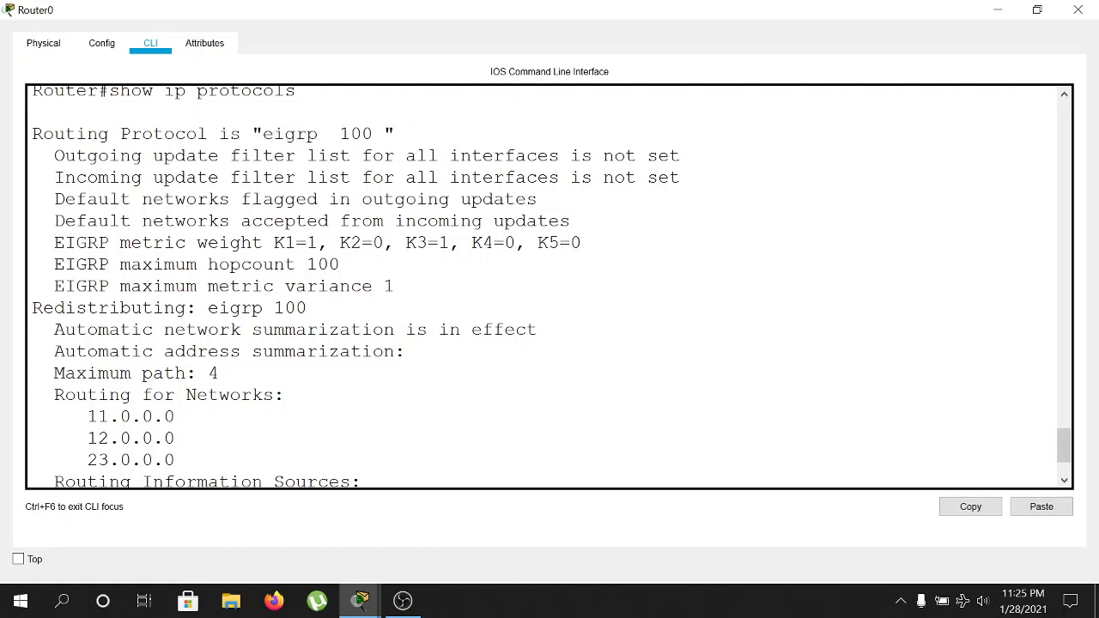
drag(54, 395, 196, 395)
drag(99, 417, 164, 438)
click(1065, 481)
click(1065, 481)
click(1065, 481)
click(1065, 481)
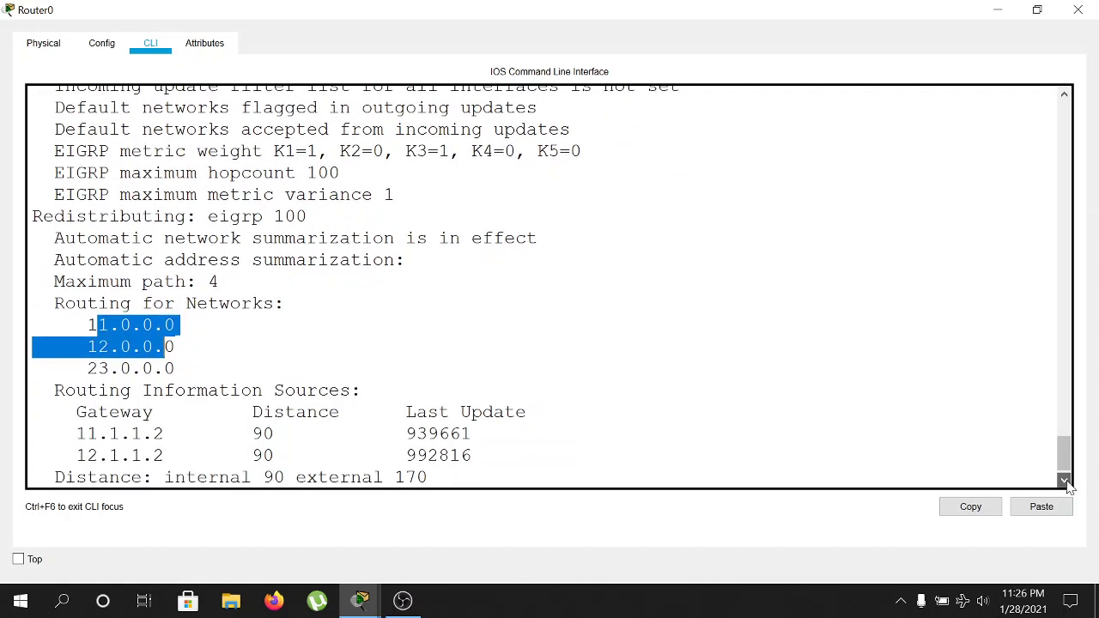
drag(250, 433, 274, 434)
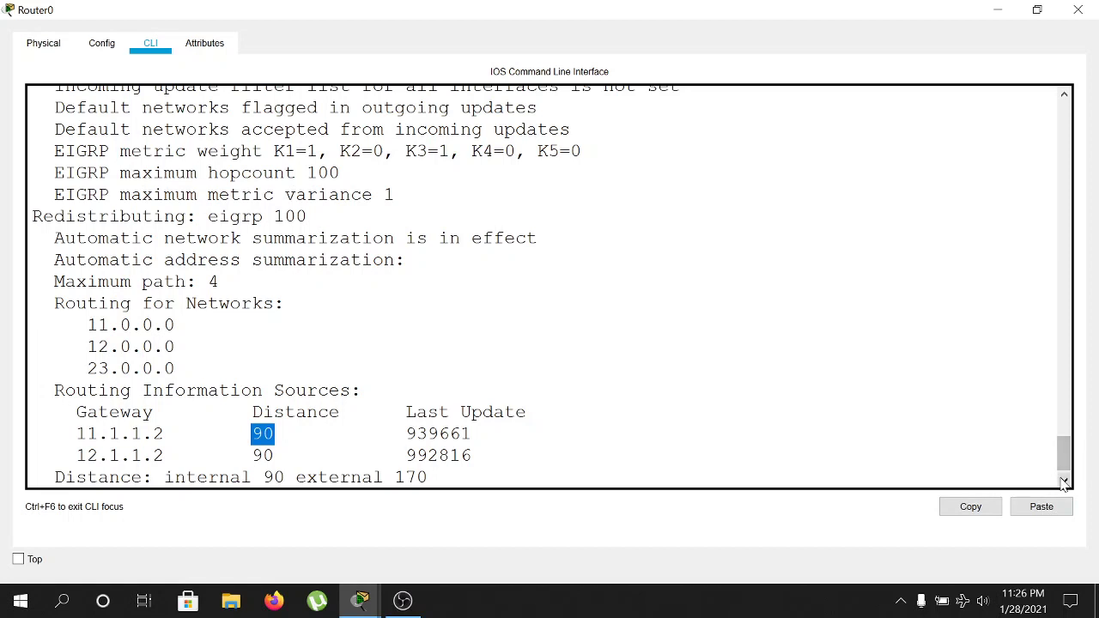
scroll(1064, 451, down, 1)
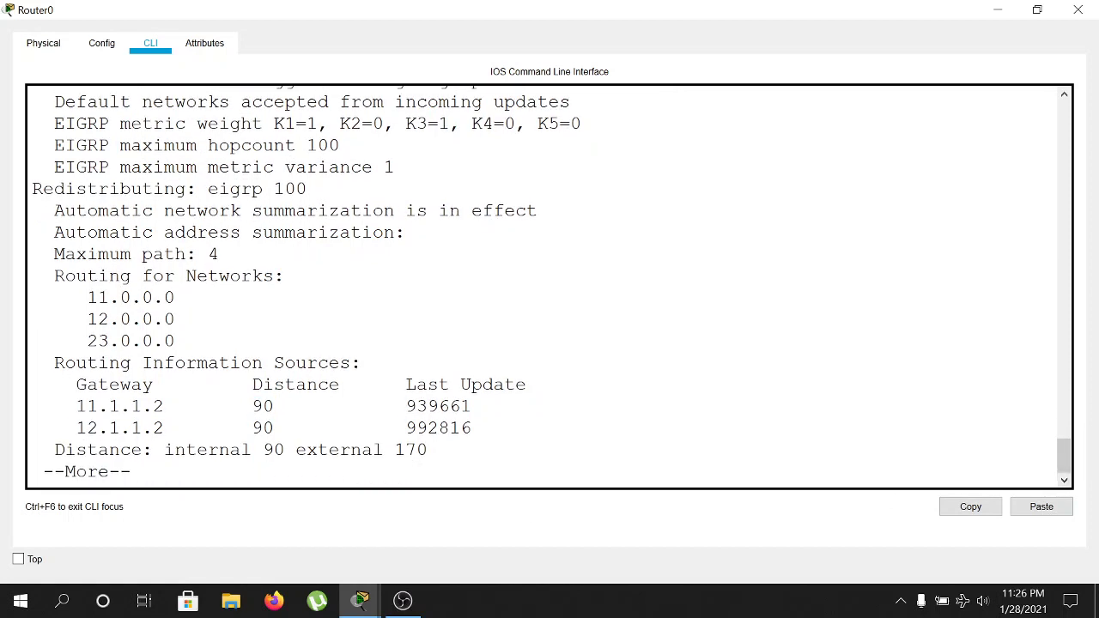
key(Return)
key(Return)
key(Return)
key(Return)
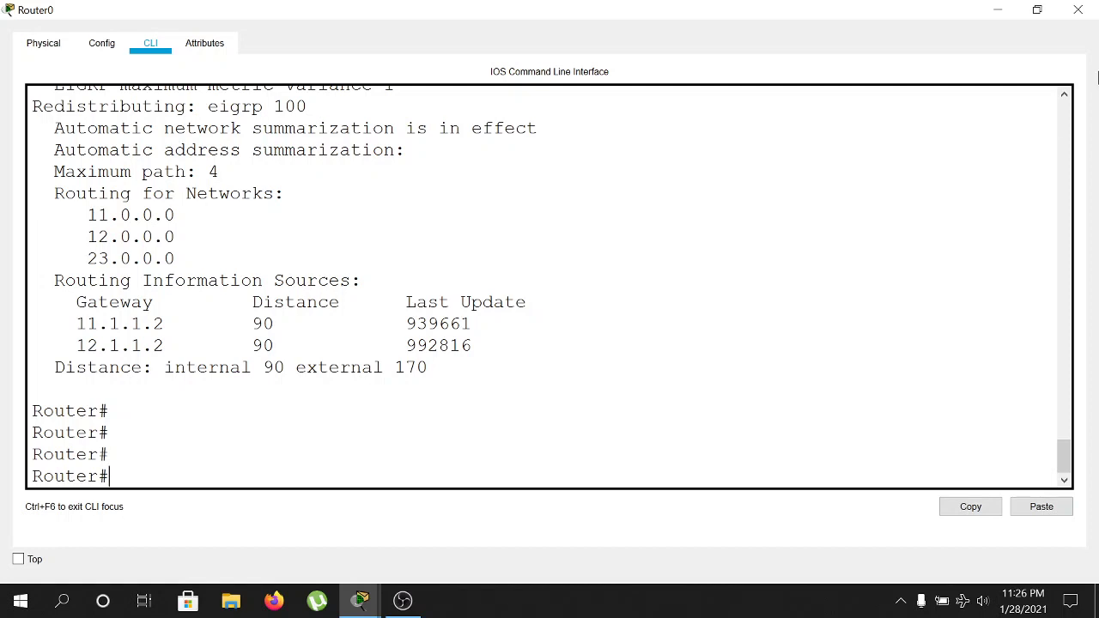
Step: Go back to the show ip protocols command in Router0's output and review the listing down to the prompt
click(1064, 95)
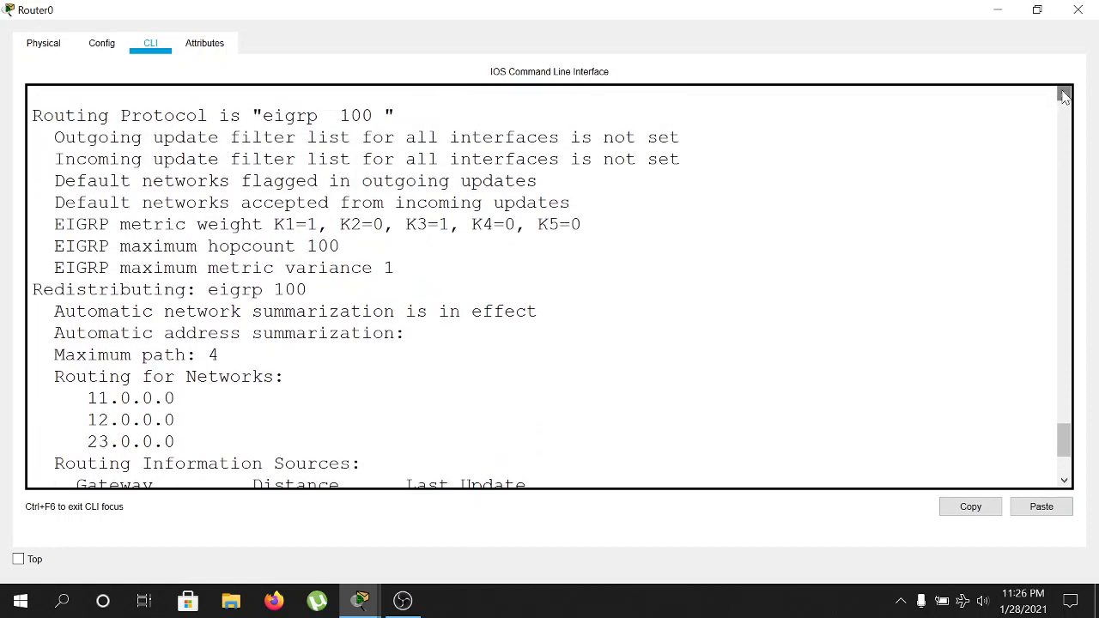
click(1064, 95)
drag(109, 118, 296, 118)
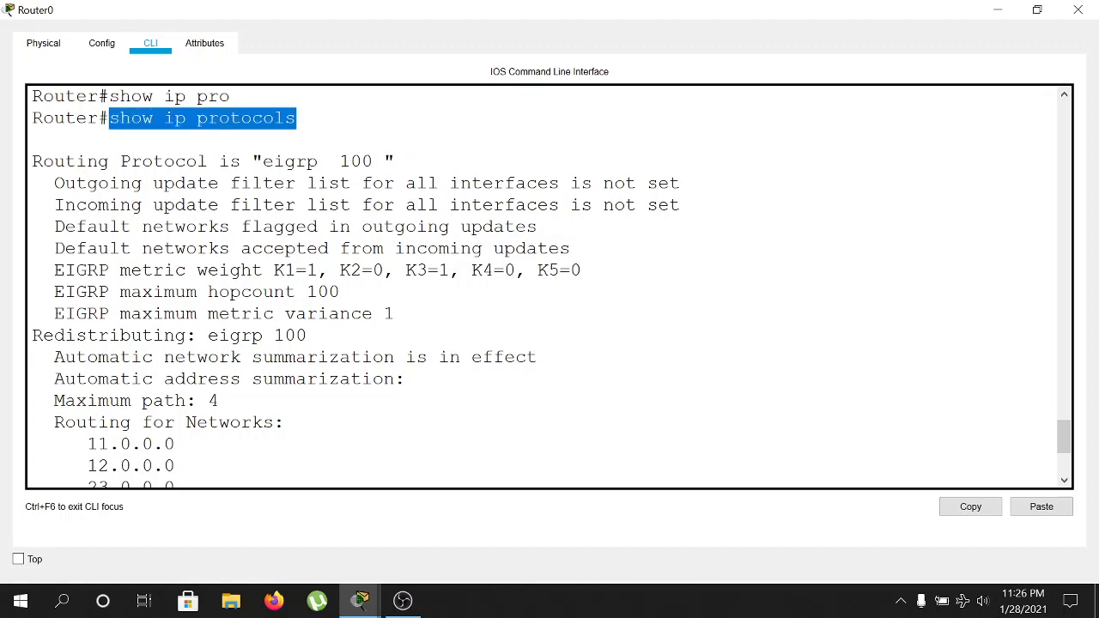
click(1065, 481)
click(1064, 482)
click(1064, 482)
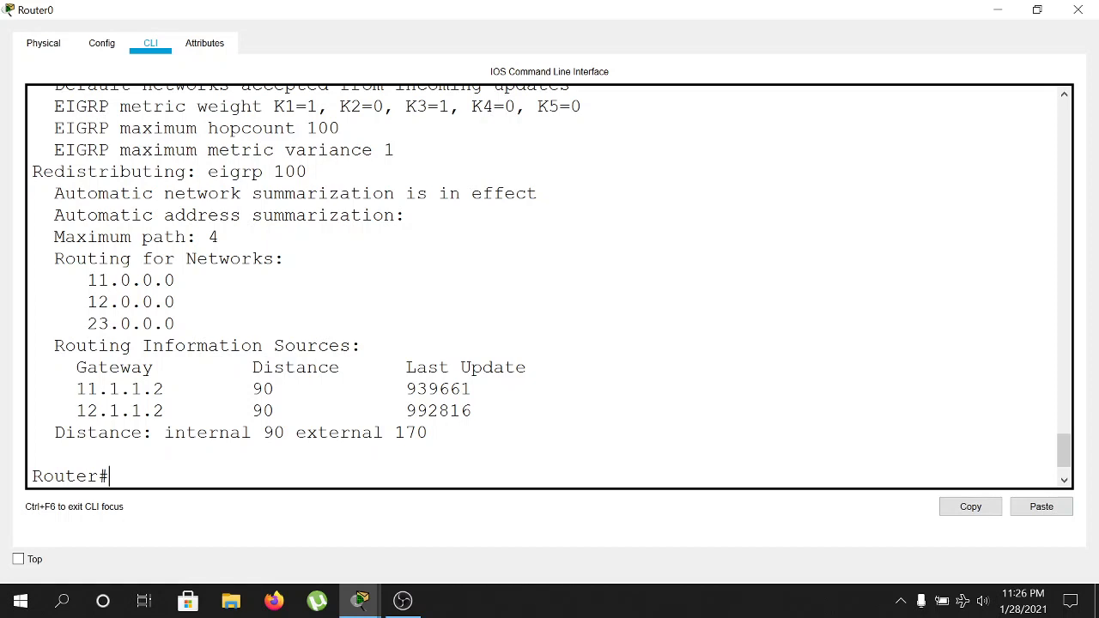
Step: Ping 12.1.1.2 from Router0 and check the echo replies
key(Return)
key(Return)
key(Return)
text(pinf)
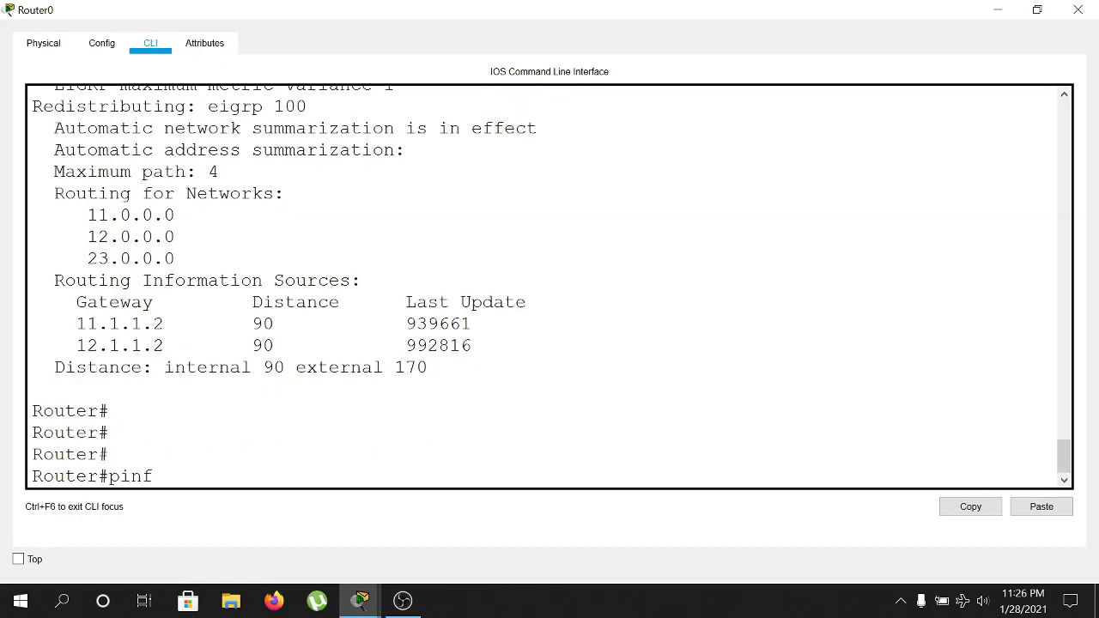
key(BackSpace)
text(g 12.1.1.2)
key(Return)
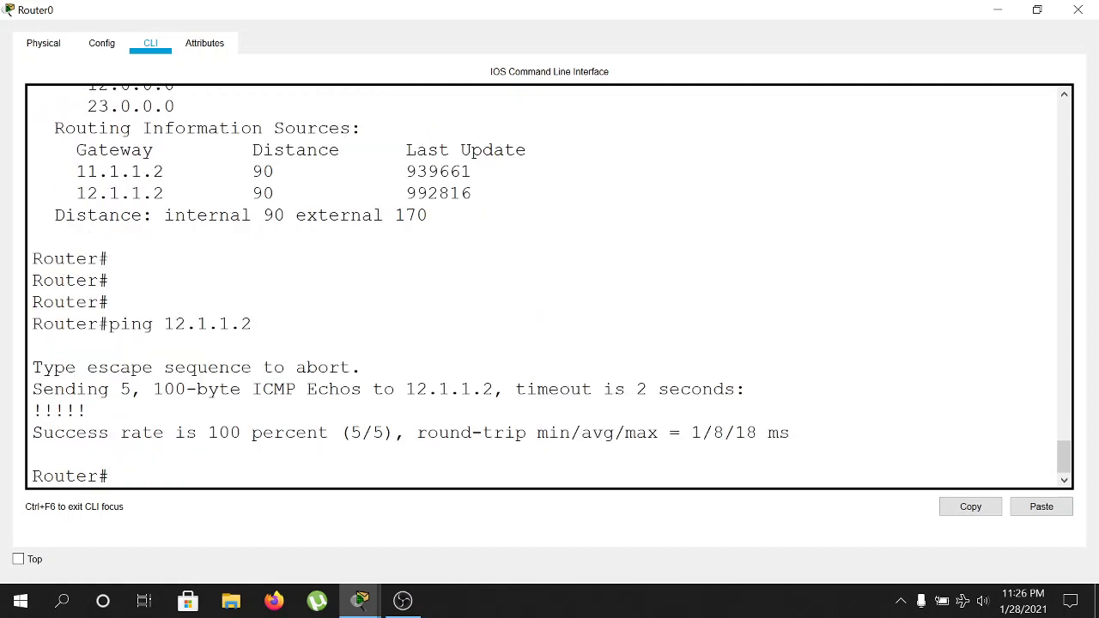
drag(33, 410, 86, 410)
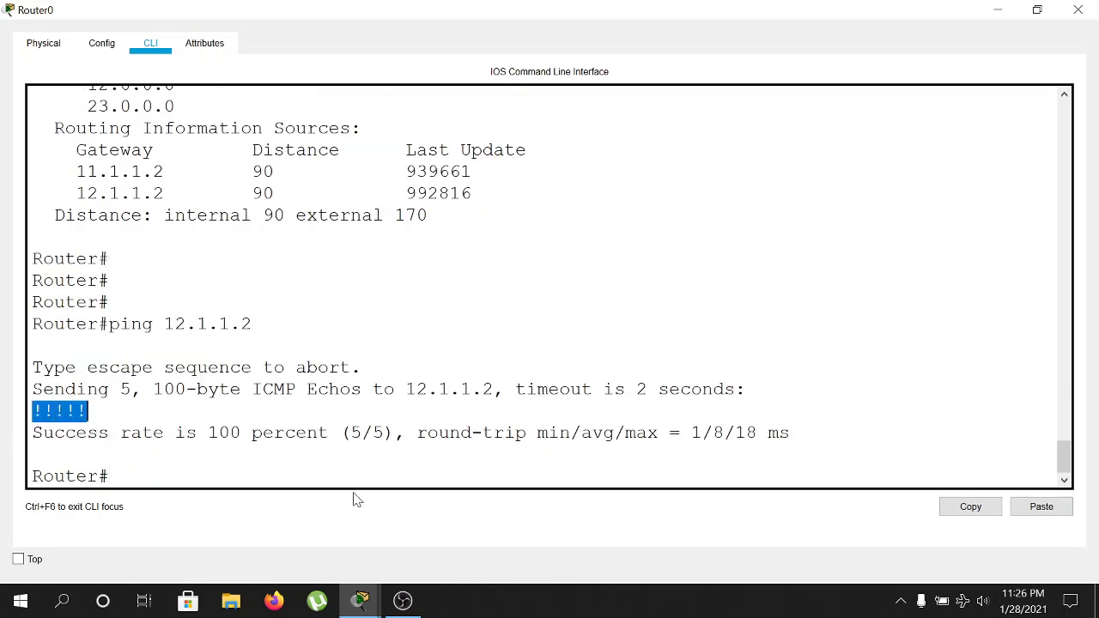
Step: Return to the logical topology and send simple PDUs from Router1 to Router0 and from Router0 to Router2
click(361, 600)
click(137, 544)
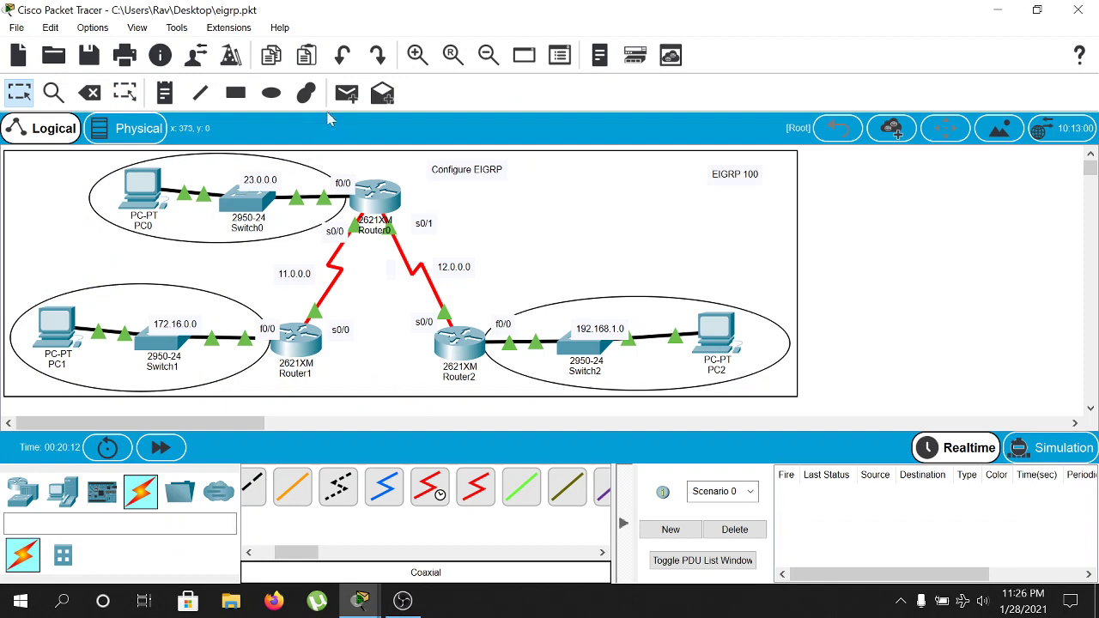
click(347, 95)
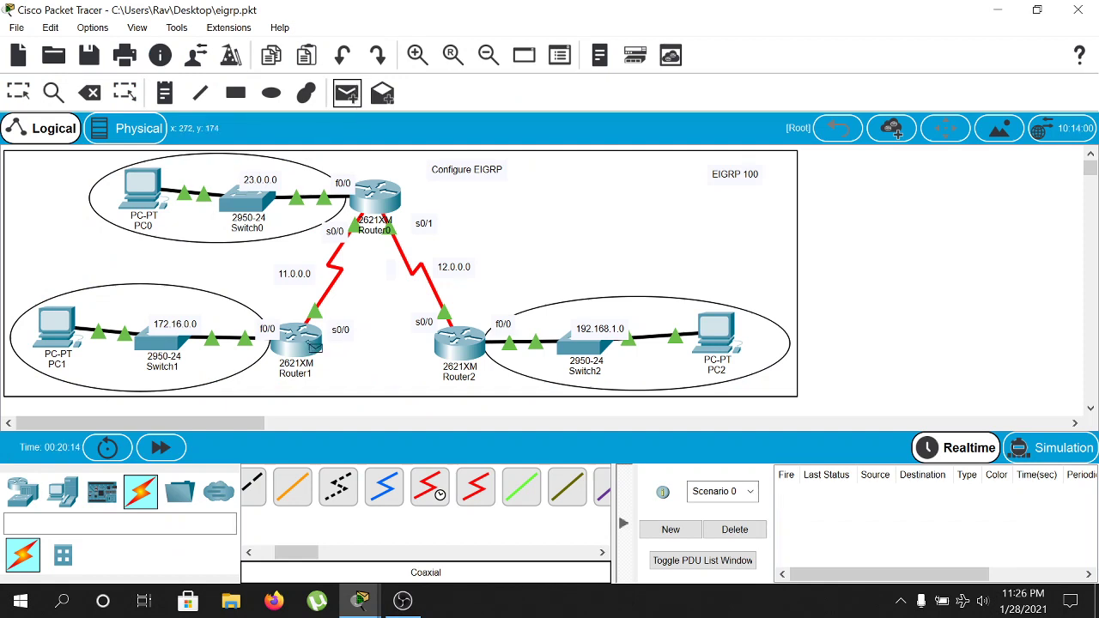
click(311, 345)
click(382, 199)
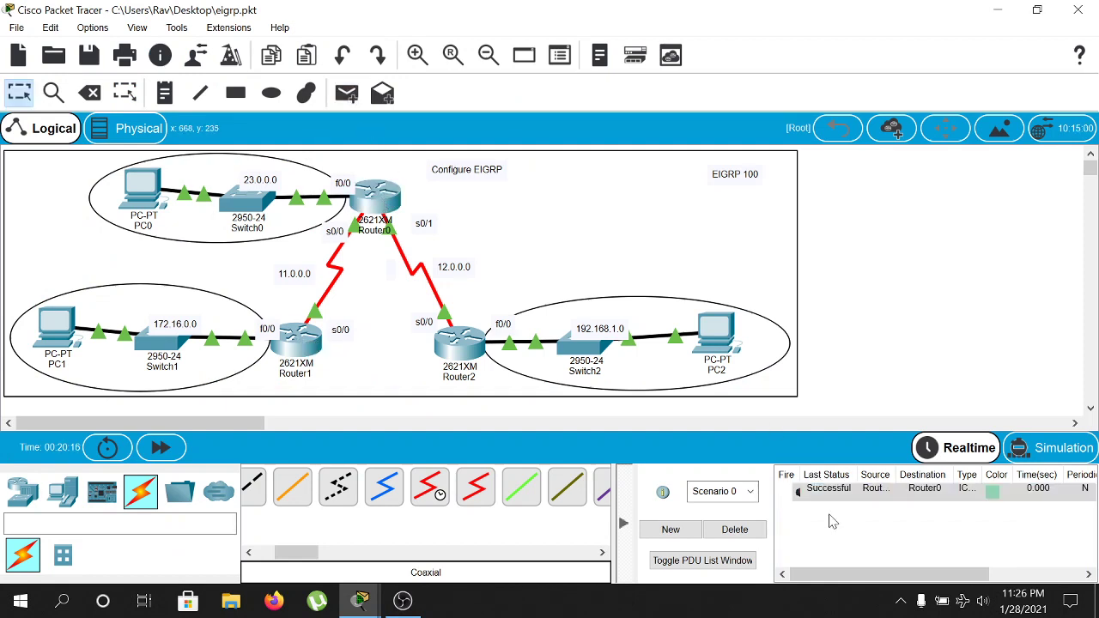
click(348, 96)
click(382, 199)
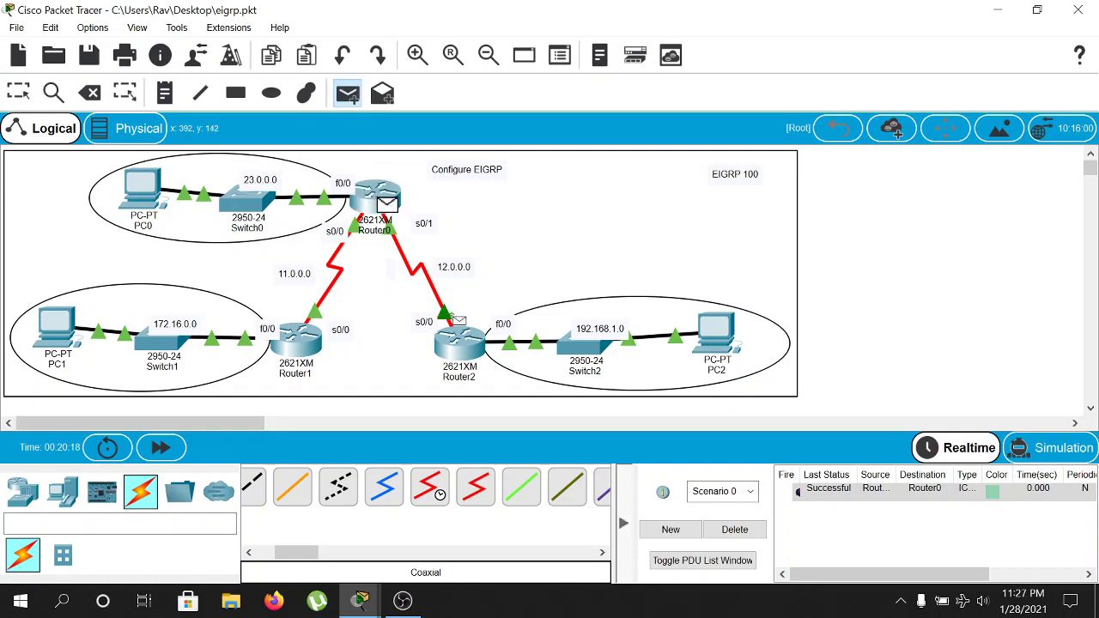
click(460, 339)
Step: Send a simple PDU from Router1 to Router2 and delete the scenario to clear the PDU list
click(348, 95)
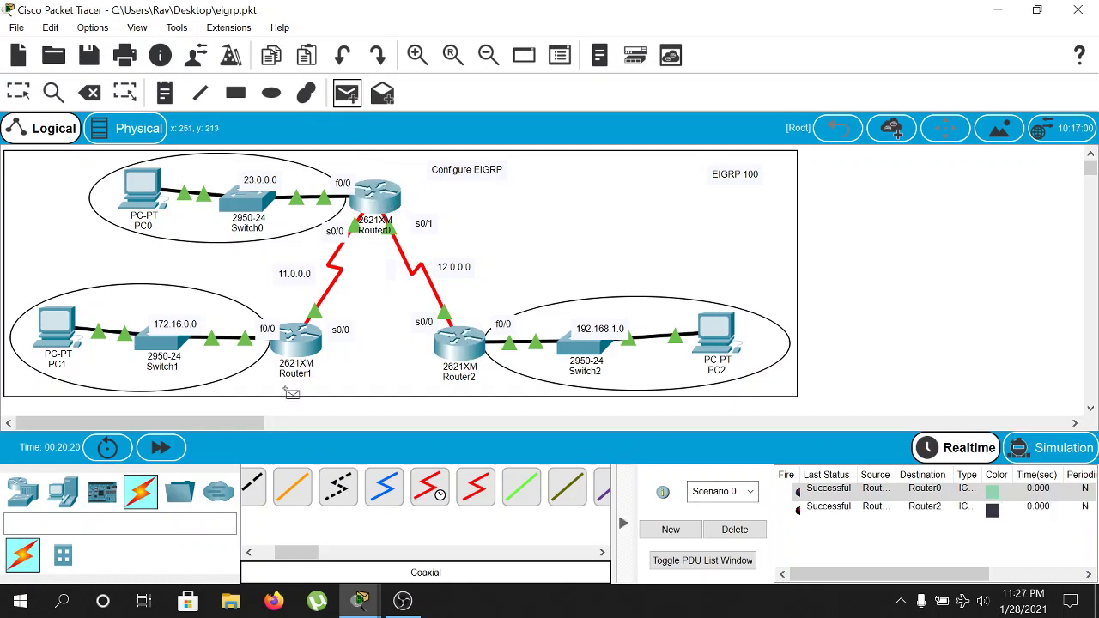
click(309, 342)
click(476, 354)
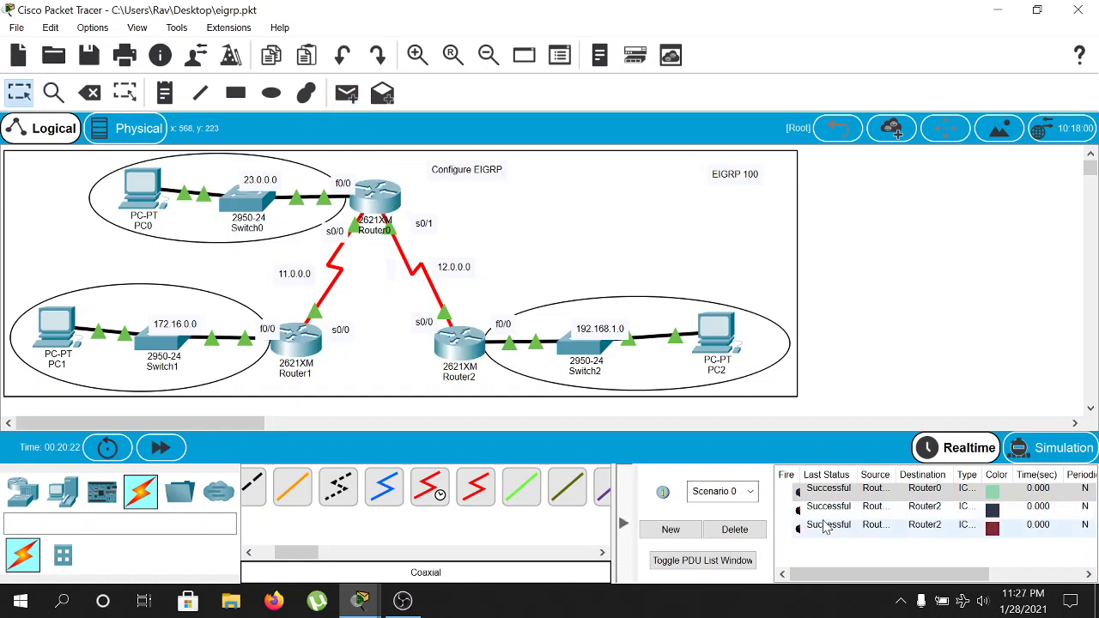
click(725, 531)
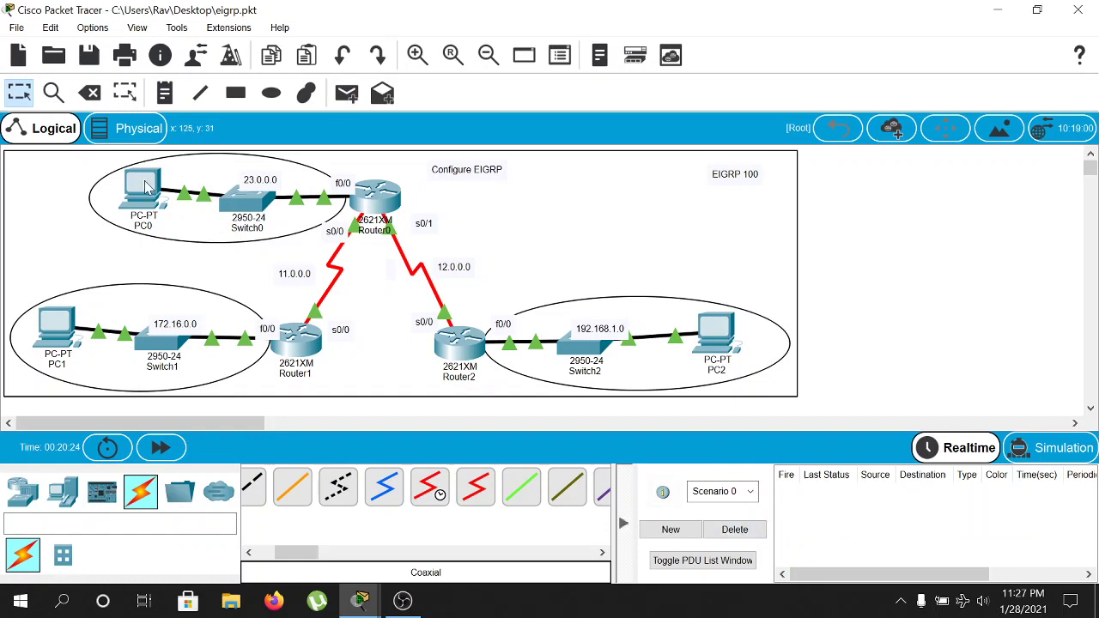
Step: Test end-to-end connectivity by sending a simple PDU from PC0 to PC2 twice
click(348, 94)
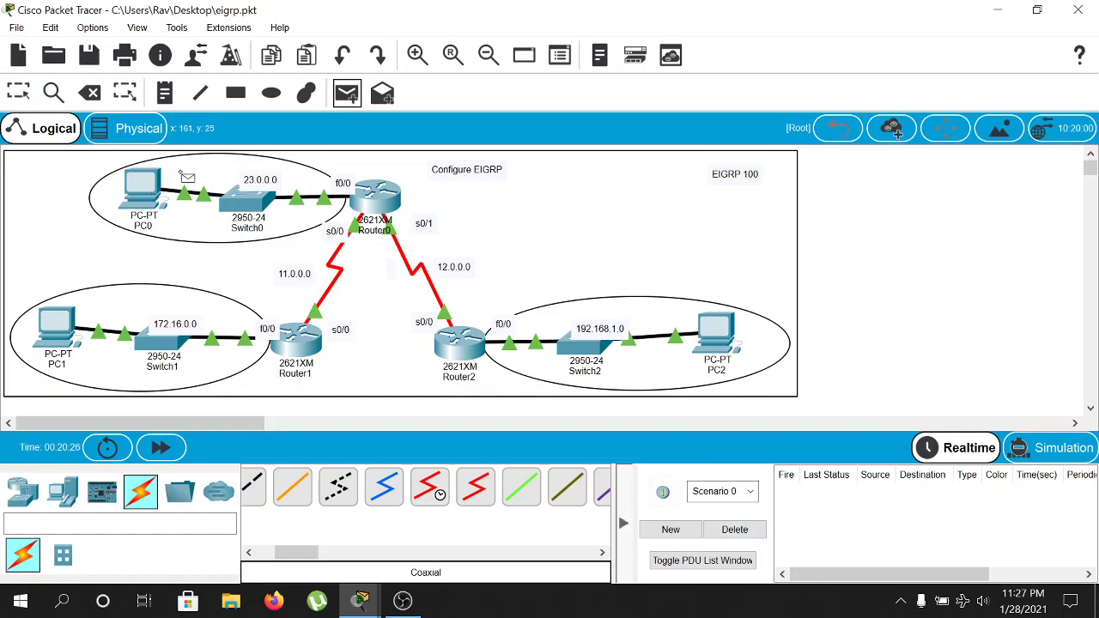
click(142, 187)
click(717, 333)
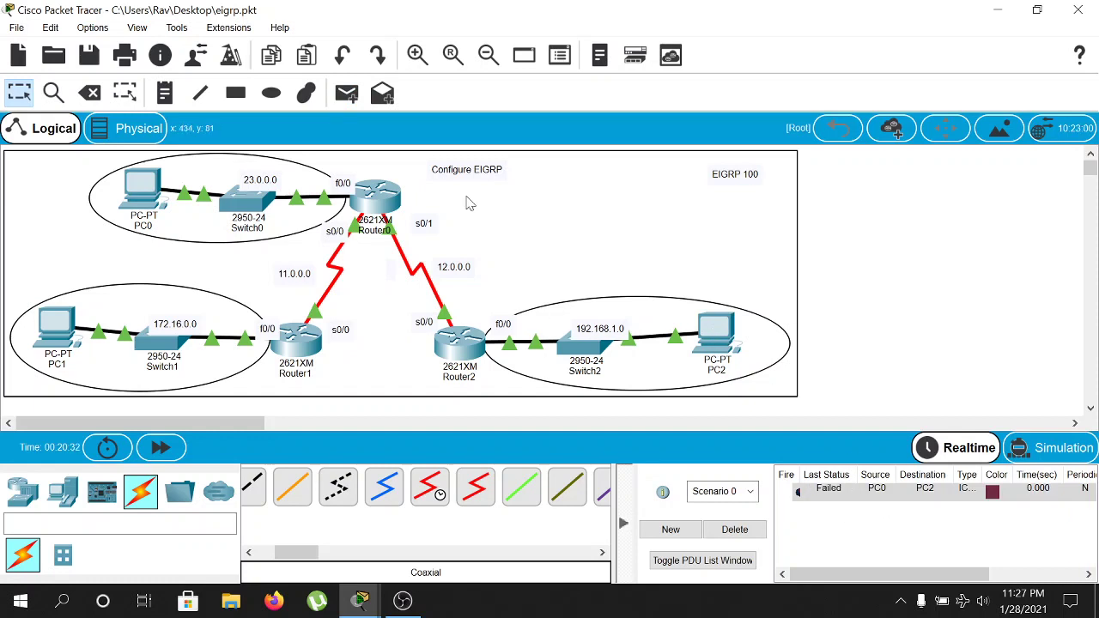
click(355, 105)
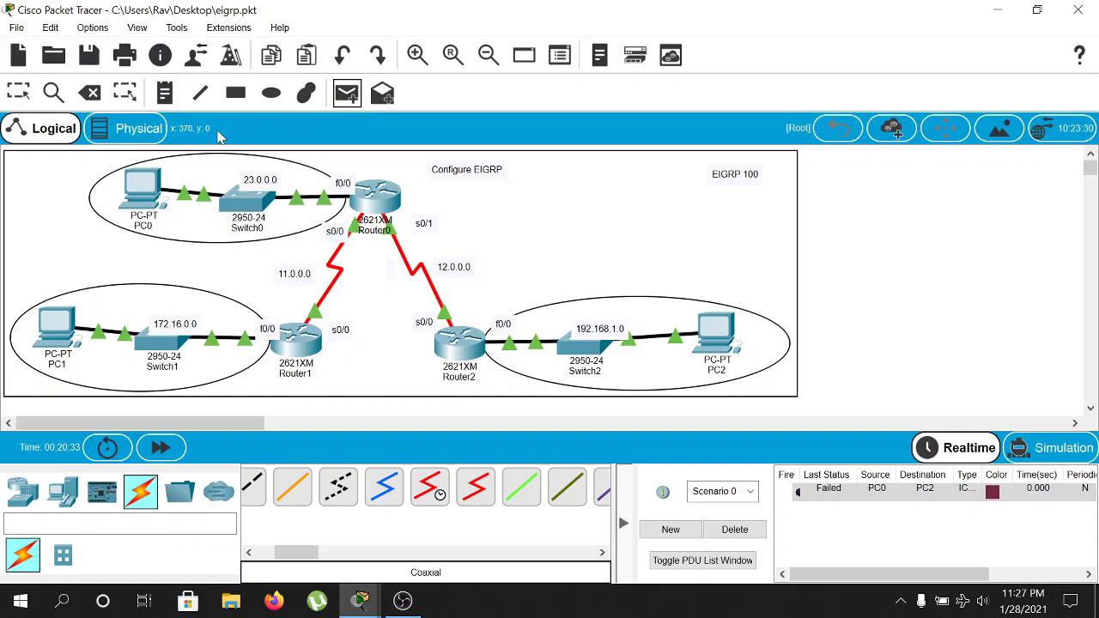
click(146, 182)
click(726, 331)
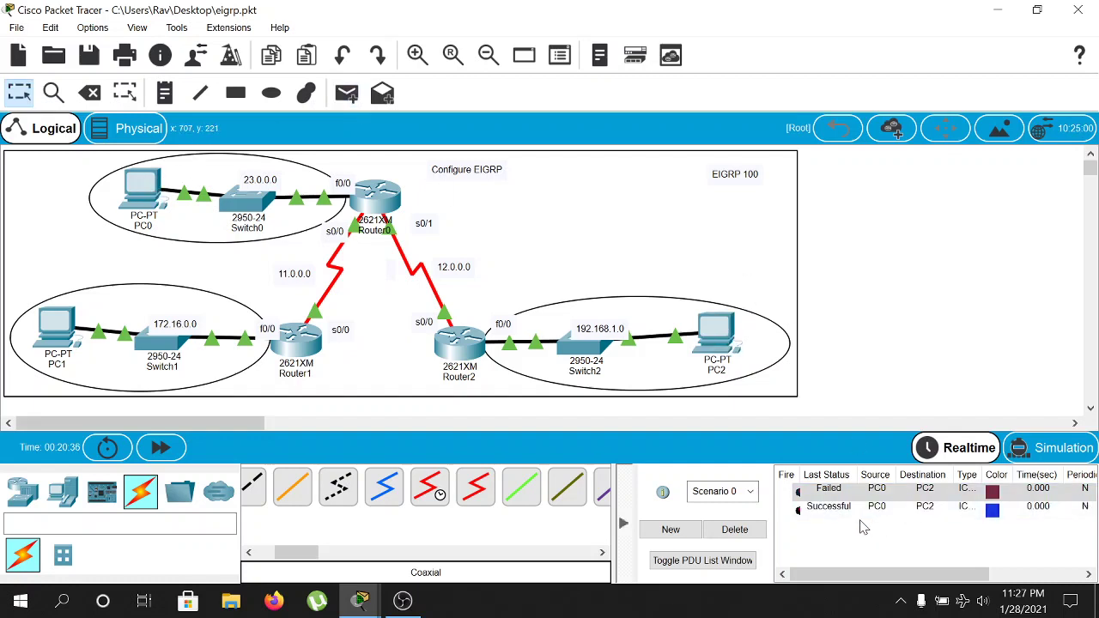
Step: Send a simple PDU from PC1 to PC2 and delete the scenario to clear the PDU list
click(347, 93)
click(74, 327)
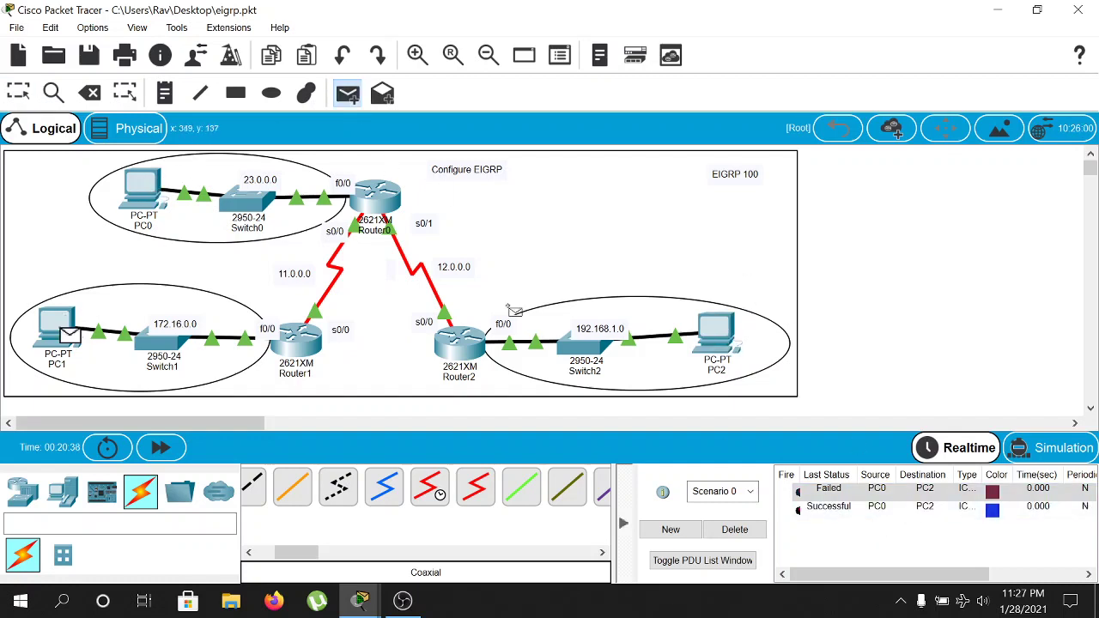
click(718, 331)
click(753, 530)
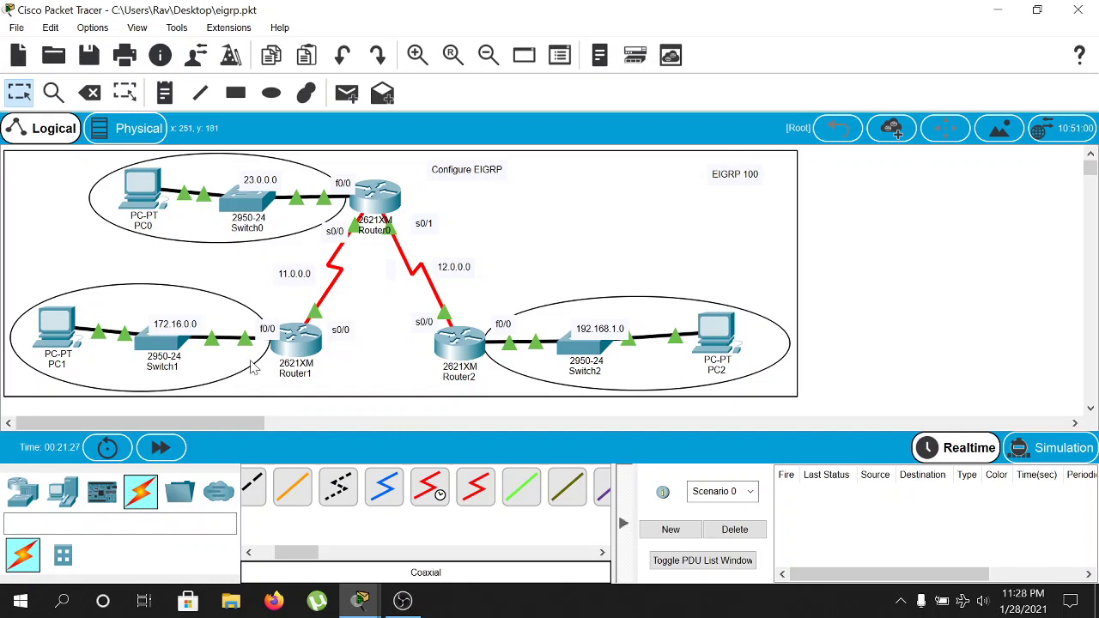
Step: Add a 2621XM router to the topology, below and between Router1 and Router2
click(35, 488)
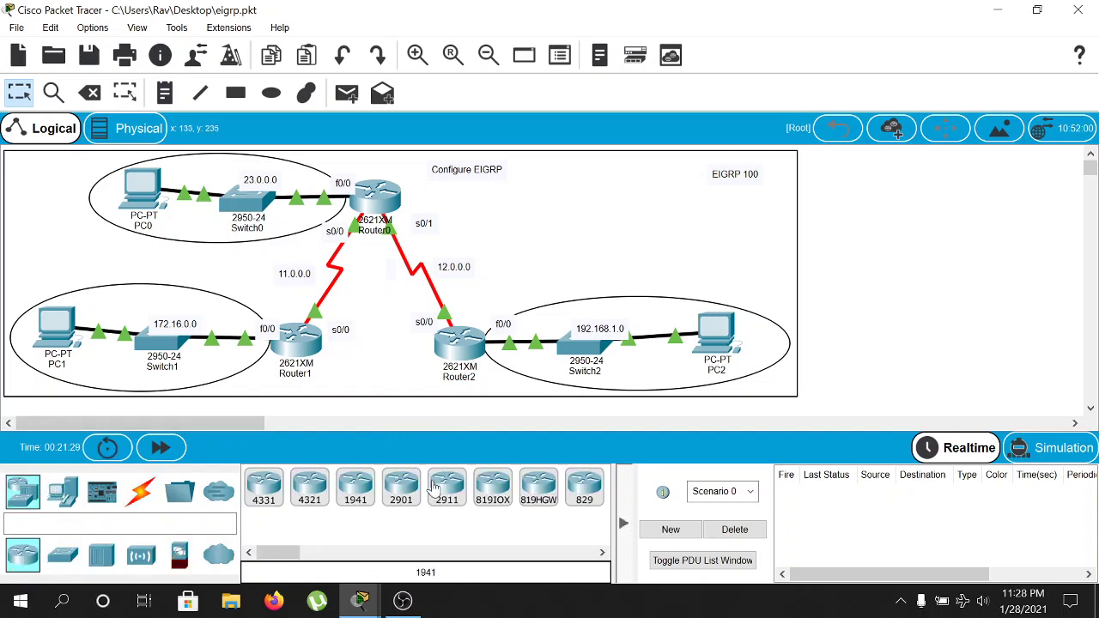
drag(278, 547, 327, 558)
drag(511, 487, 384, 388)
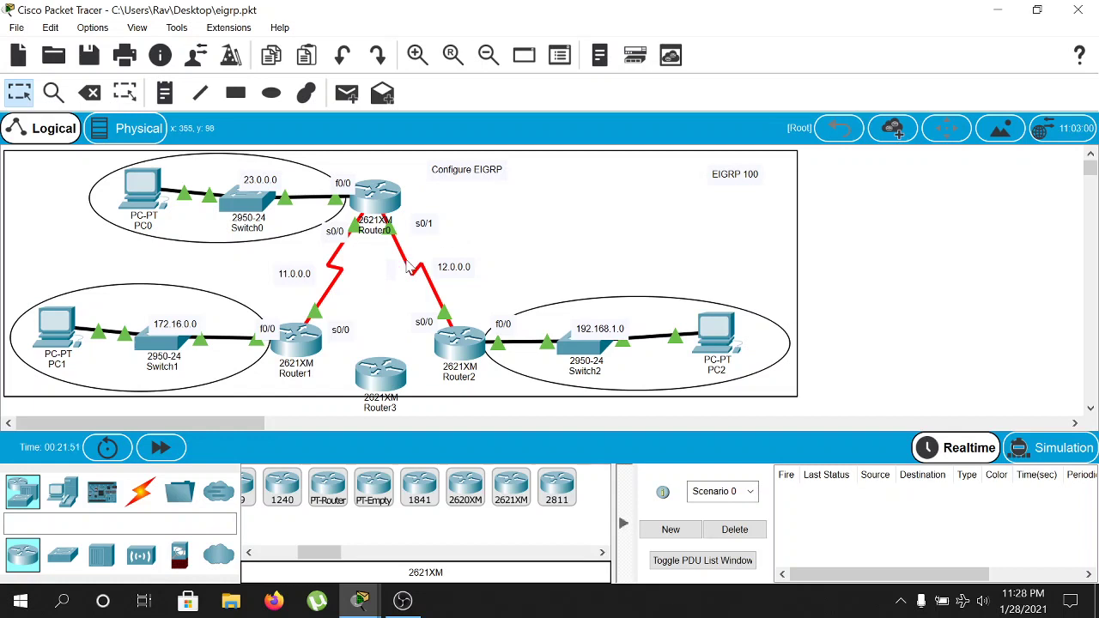
Step: Inspect the installed interface modules in Router0's physical device view and close its window
click(396, 206)
click(282, 34)
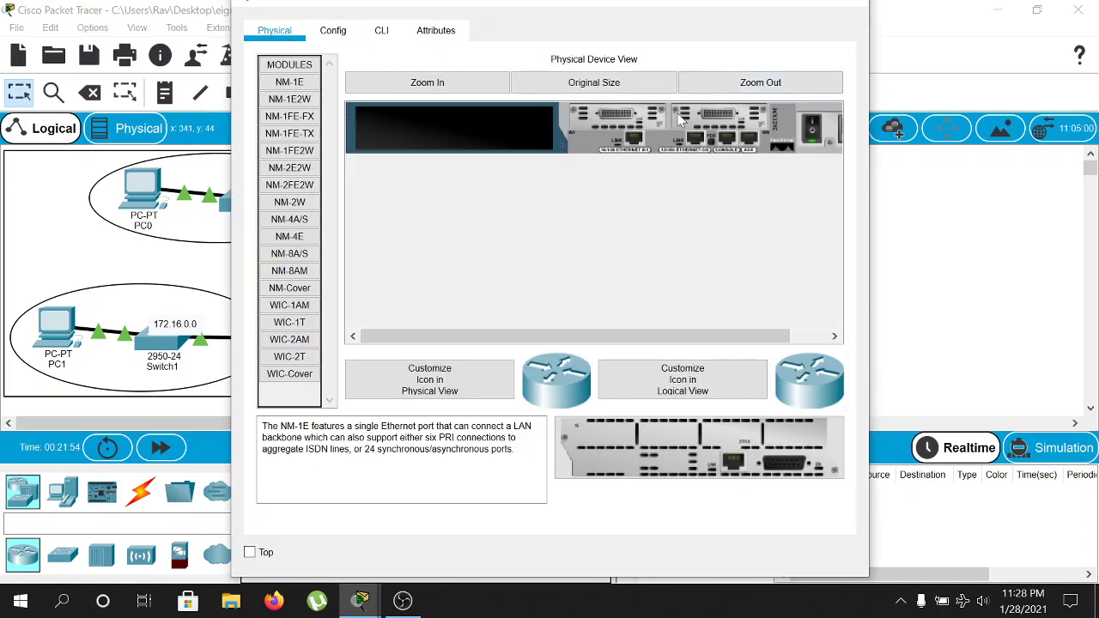
click(850, 7)
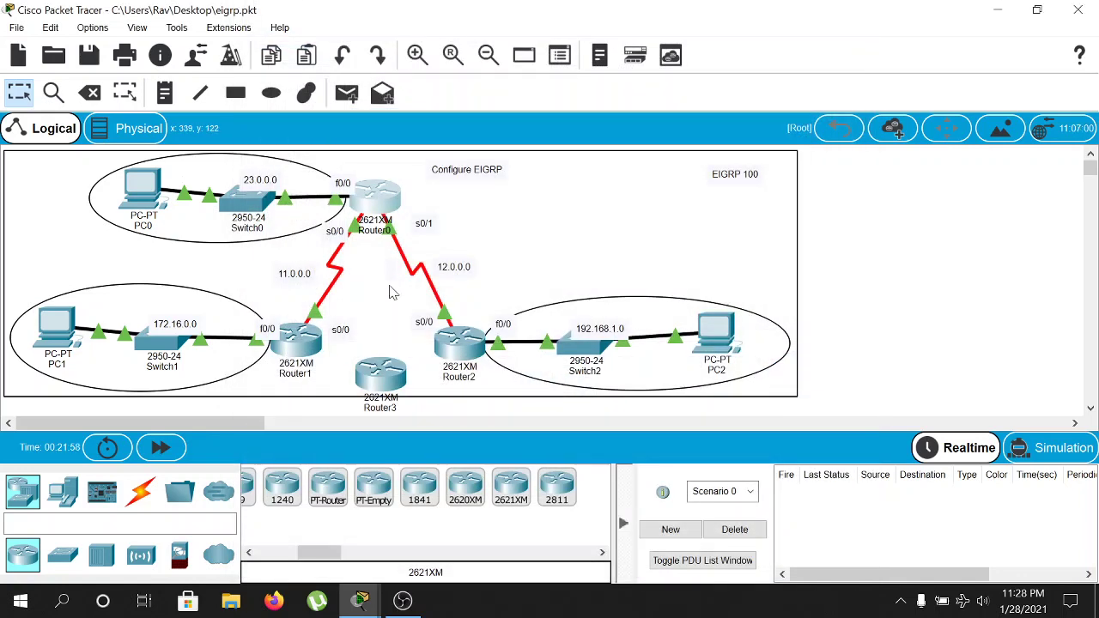